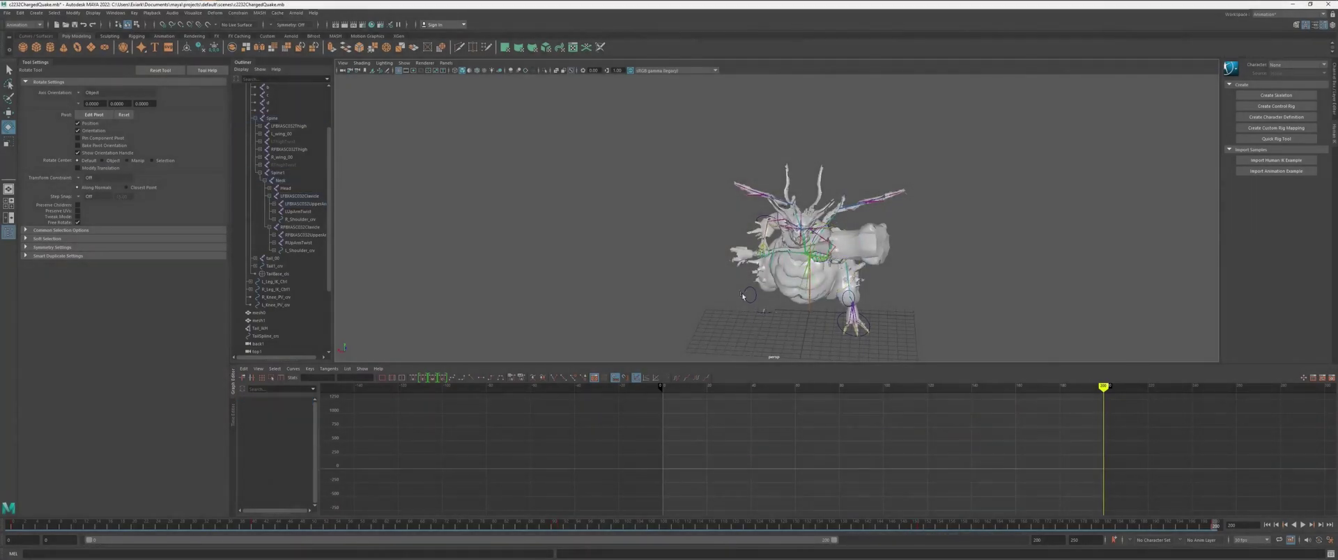
Enlarge the perspective viewport by shrinking the Graph Editor, and frame the whole monster from the front with nothing selected
{"action": "left_click_drag", "start_coordinate": [665, 304], "coordinate": [663, 258], "text": "alt"}
{"action": "scroll", "coordinate": [686, 248], "scroll_direction": "up", "scroll_amount": 3}
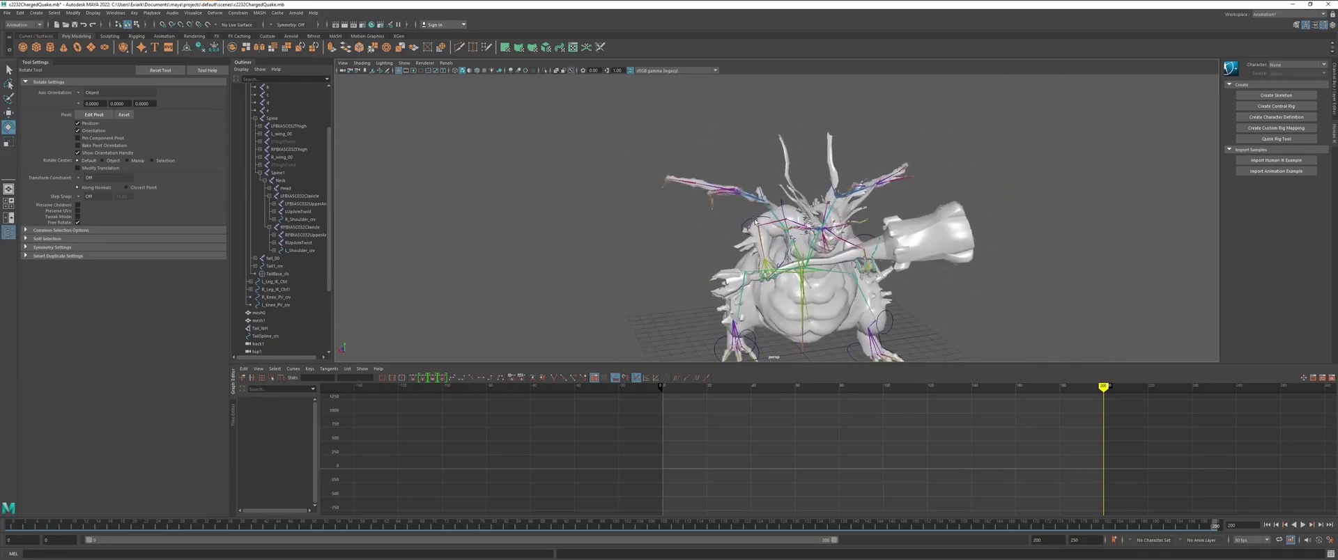
{"action": "left_click", "coordinate": [757, 223]}
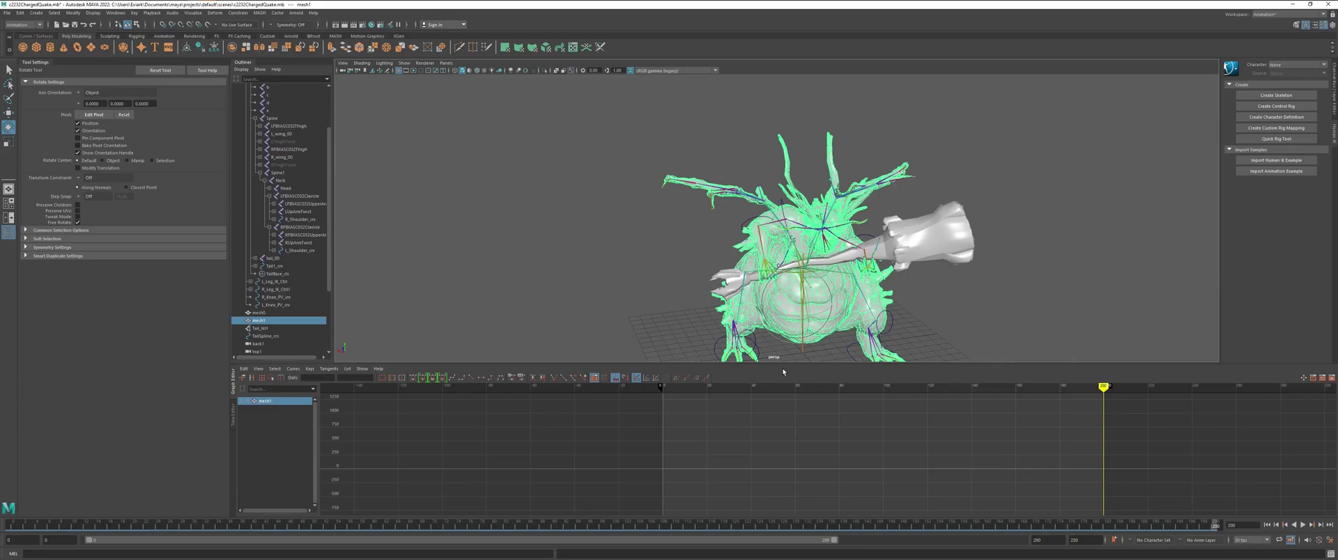
{"action": "left_click_drag", "start_coordinate": [783, 364], "coordinate": [782, 417]}
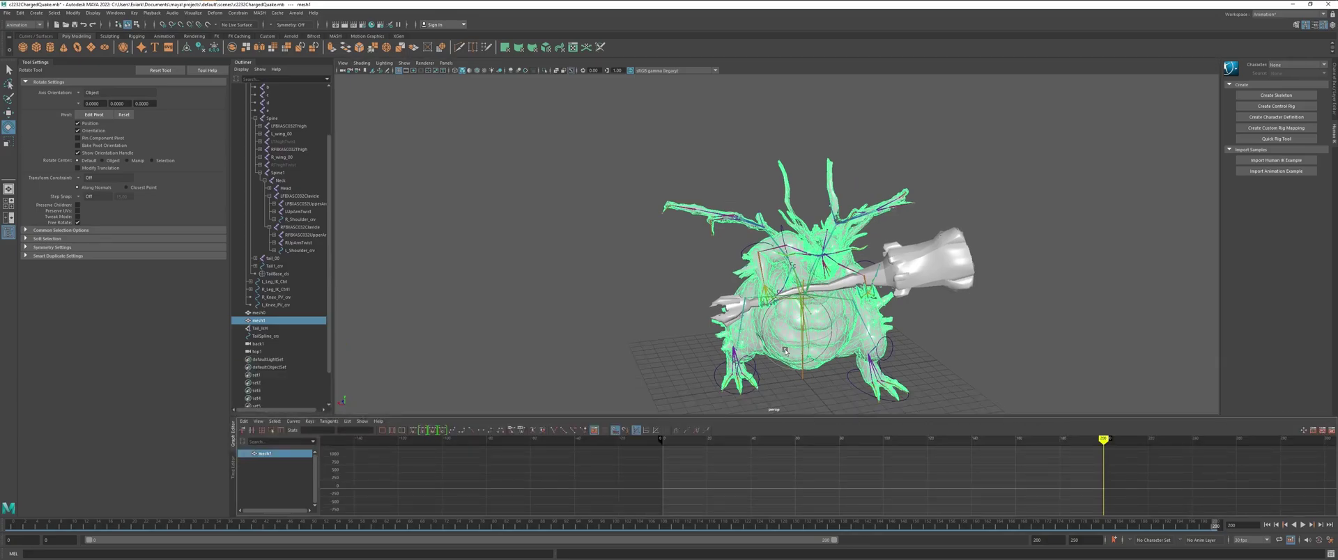
{"action": "left_click_drag", "start_coordinate": [786, 353], "coordinate": [427, 338], "text": "alt"}
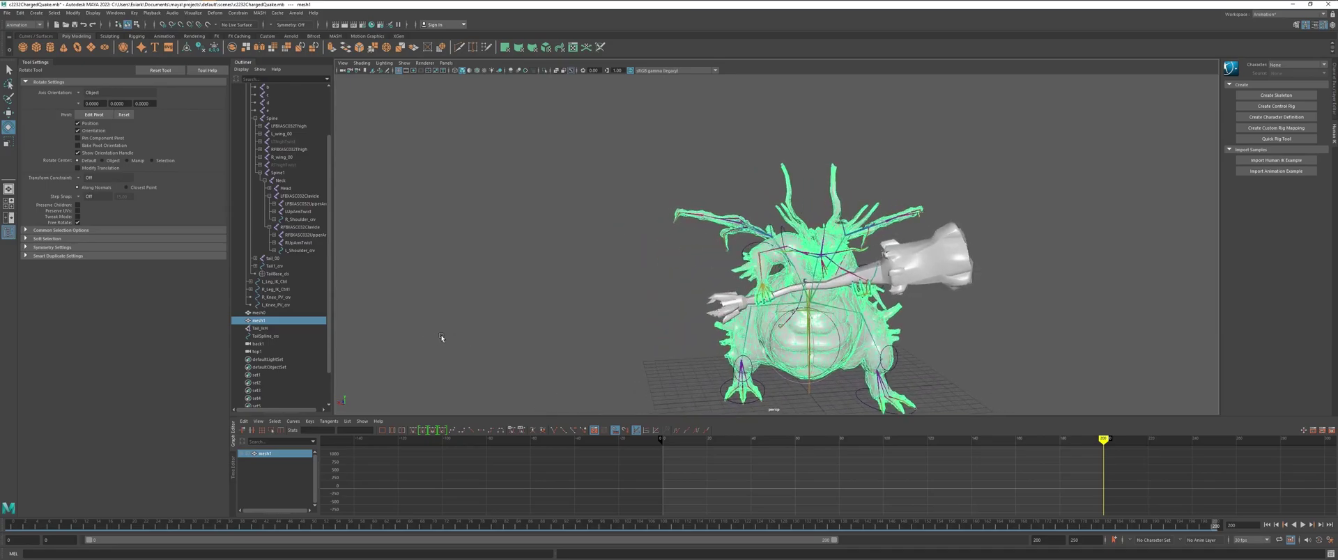
{"action": "left_click", "coordinate": [519, 294]}
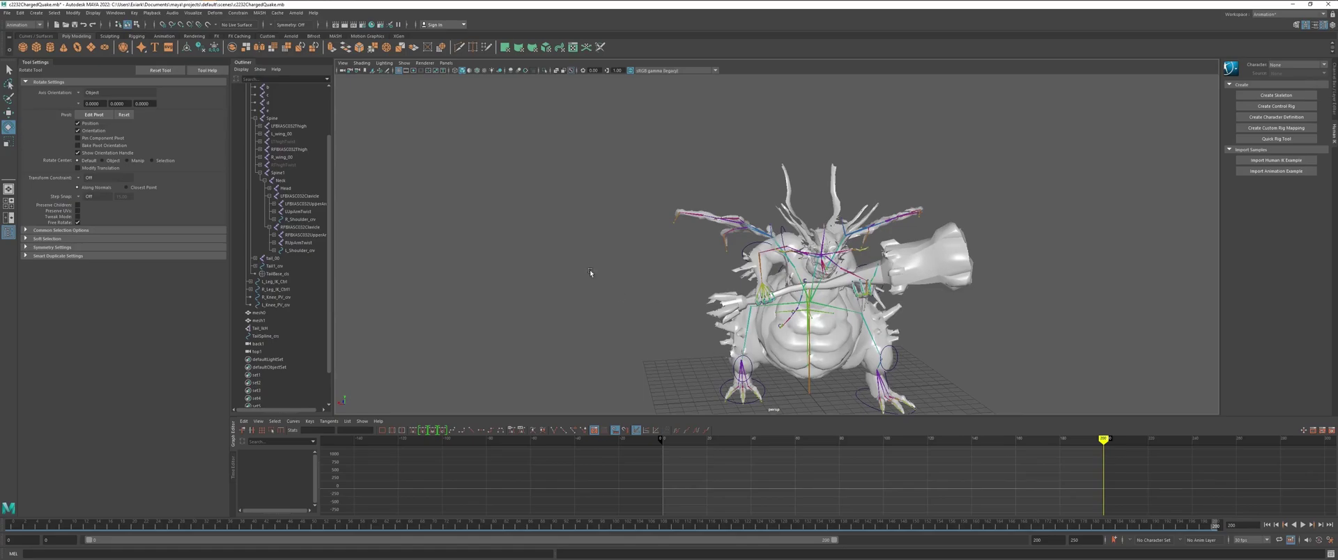
Scrub the attack animation from start to end and back, and inspect the animation curves of the two shoulder controls
{"action": "left_click", "coordinate": [665, 440]}
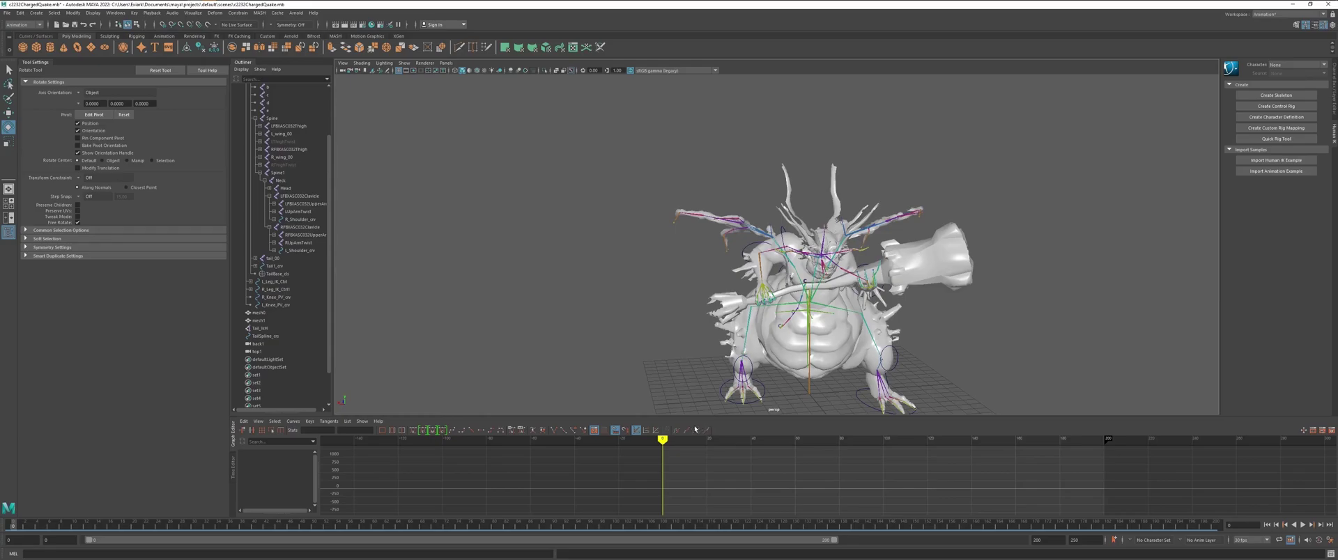
{"action": "left_click_drag", "start_coordinate": [667, 439], "coordinate": [1101, 449]}
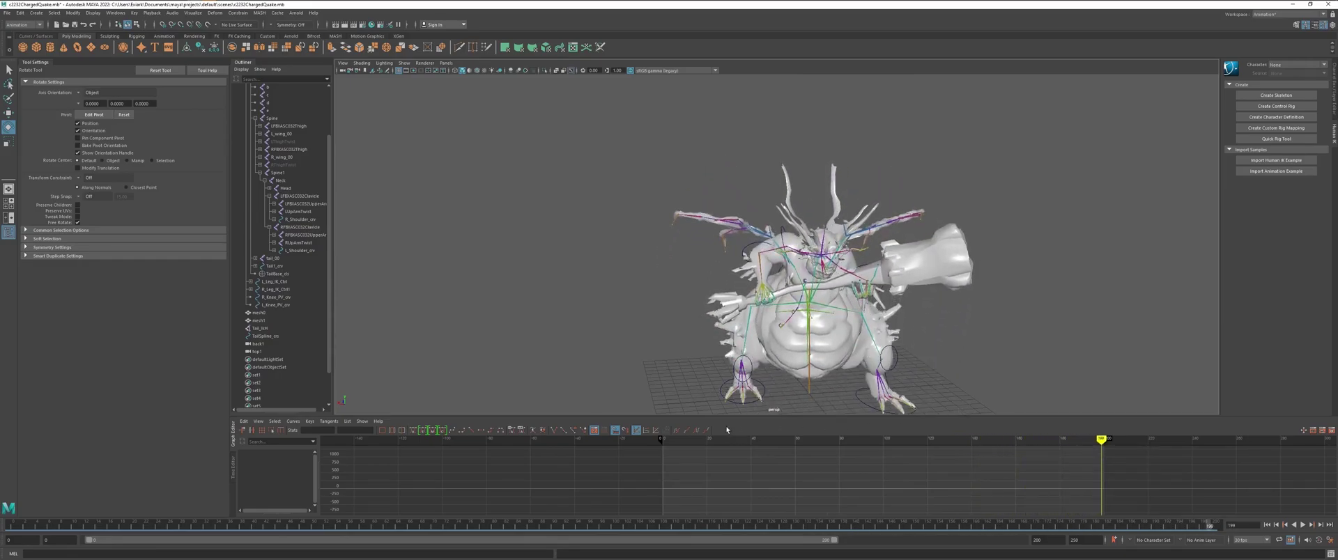
{"action": "left_click_drag", "start_coordinate": [679, 441], "coordinate": [662, 441]}
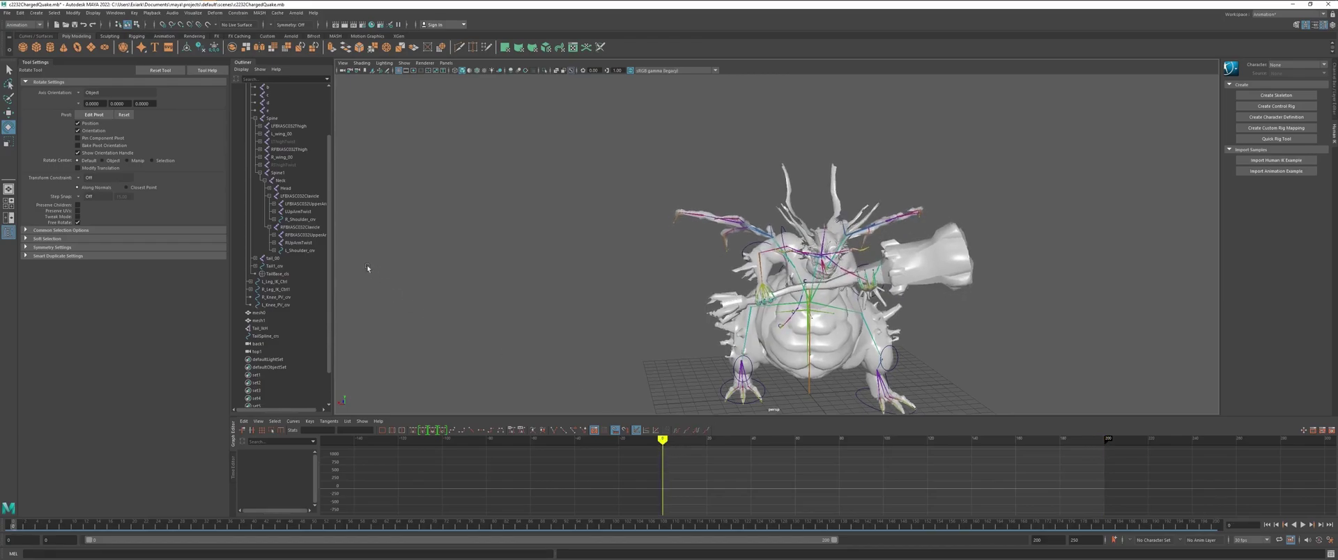
{"action": "left_click", "coordinate": [304, 220]}
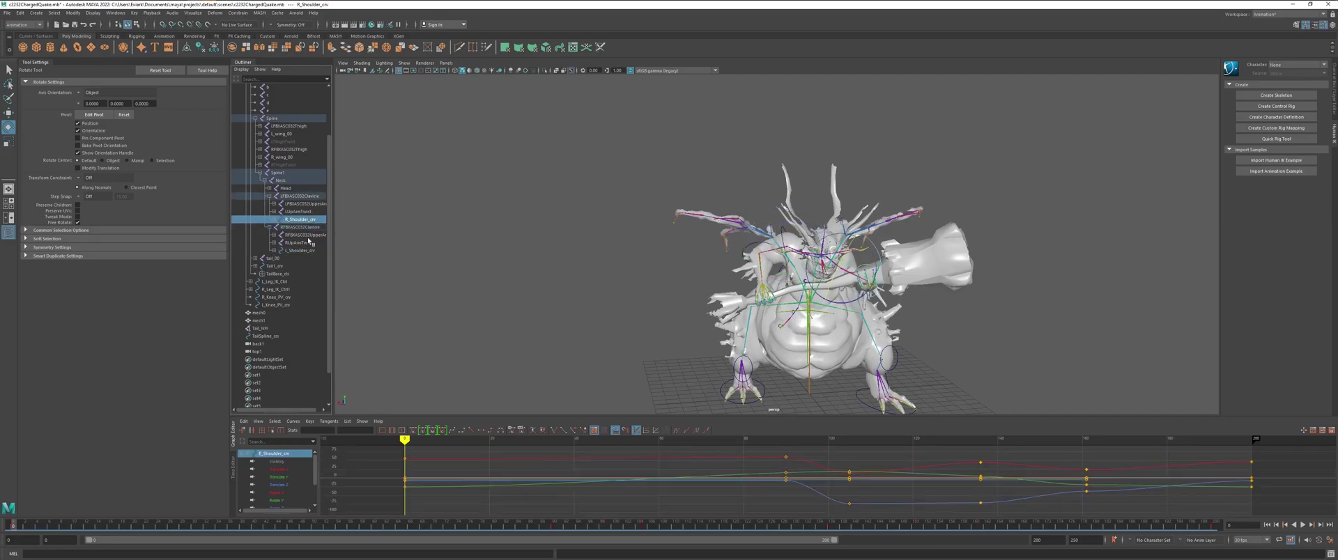
{"action": "left_click", "coordinate": [309, 251]}
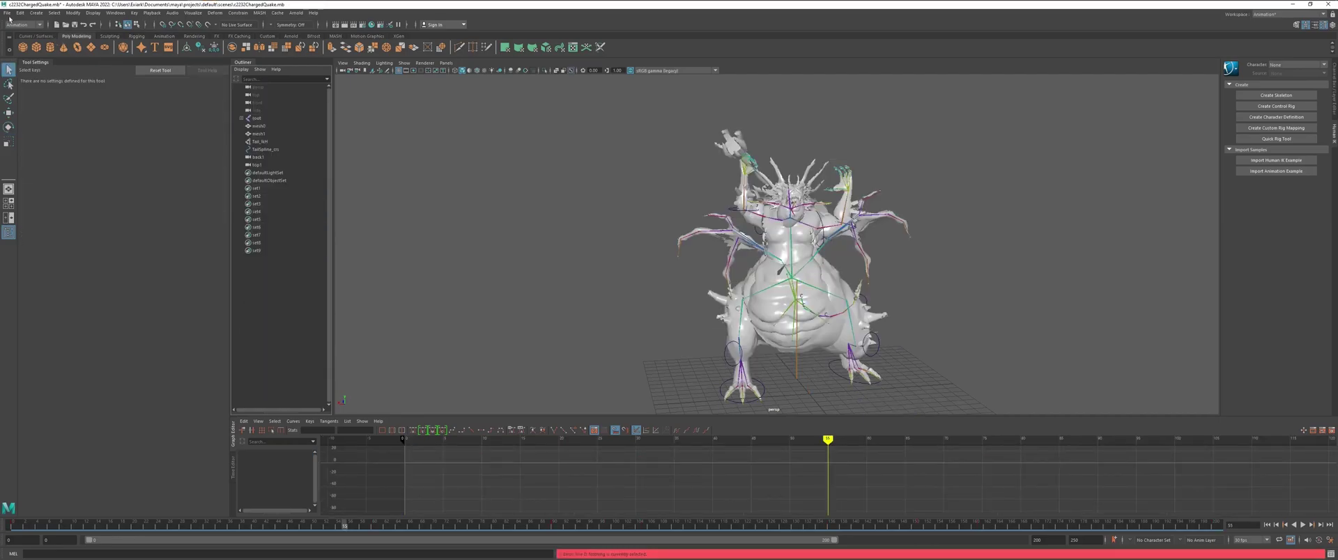
Export the entire scene as FBX with baked animation, overwriting the existing c2232_ColossalSmash.fbx
{"action": "left_click", "coordinate": [7, 12]}
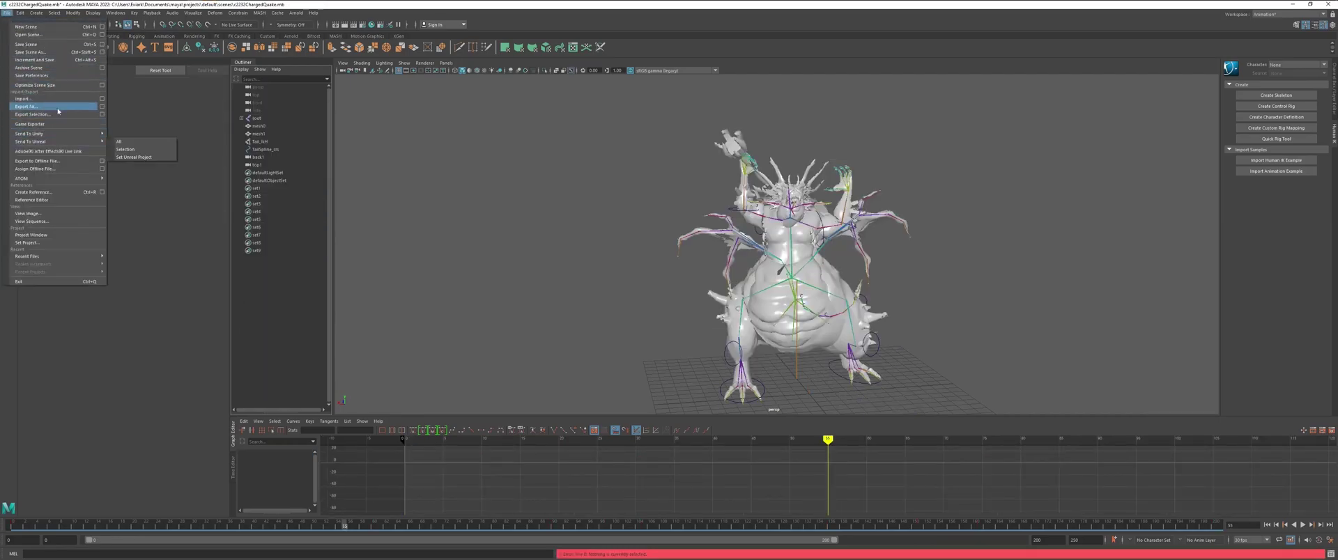
{"action": "left_click", "coordinate": [27, 107]}
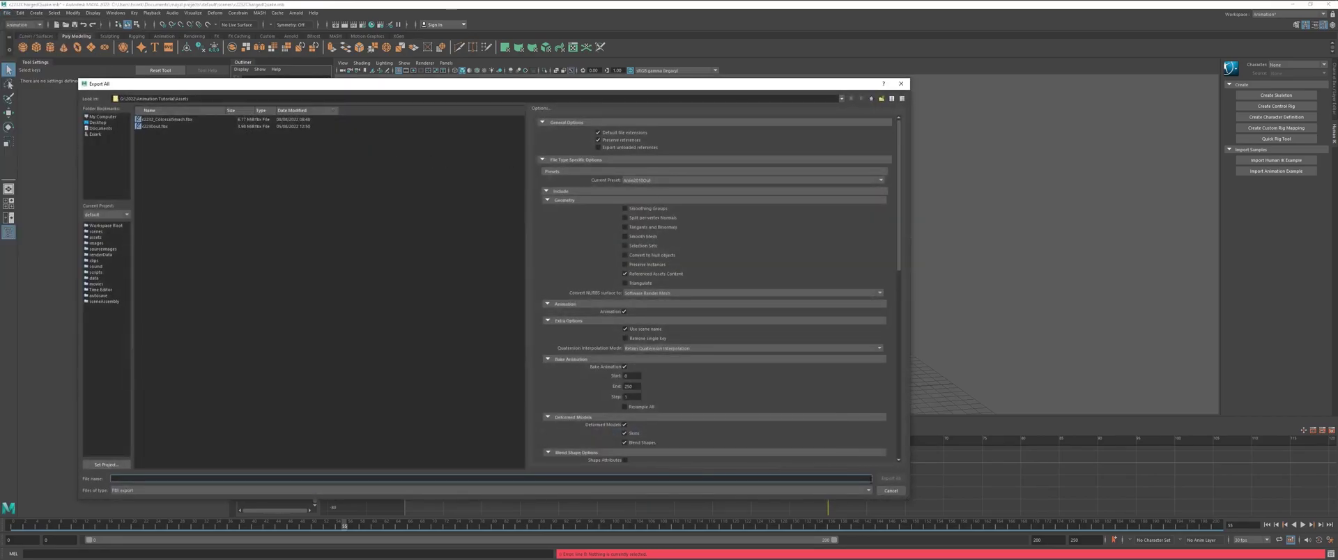
{"action": "left_click", "coordinate": [167, 119]}
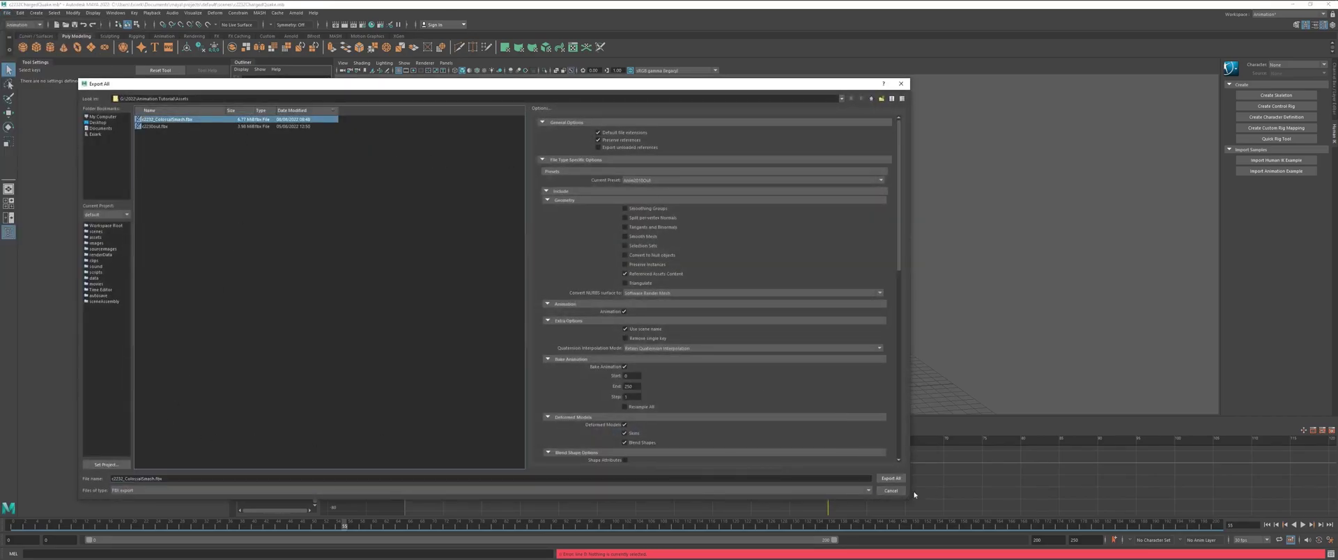
{"action": "left_click", "coordinate": [891, 479]}
{"action": "left_click", "coordinate": [478, 304]}
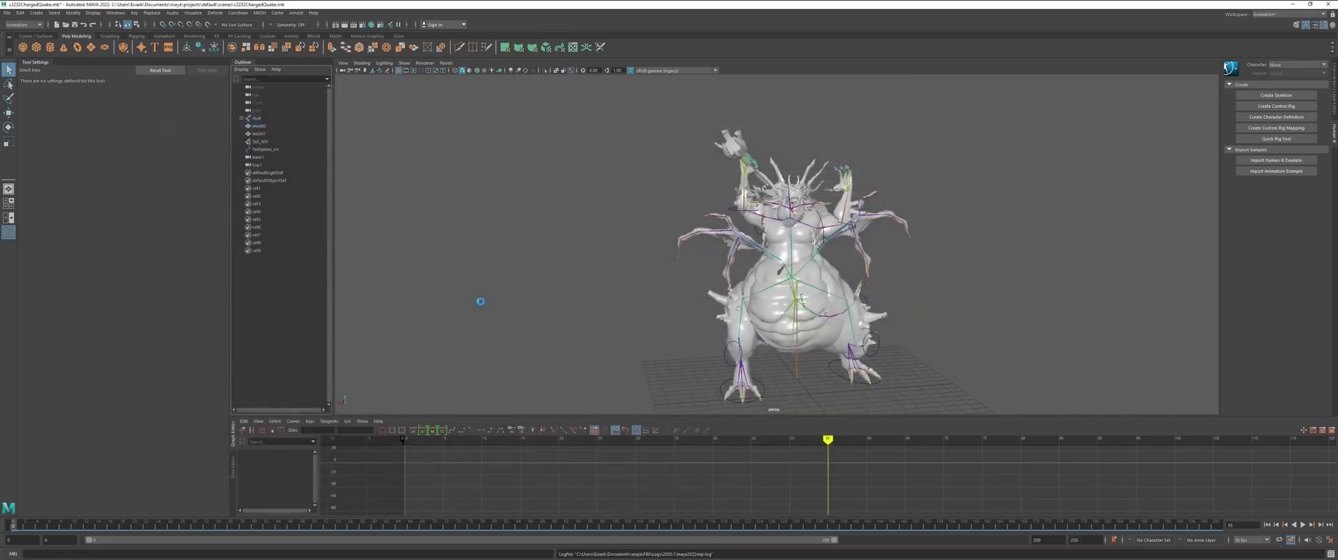
Switch to 3ds Max and import c2232_ColossalSmash.fbx with its animation, adding it to the scene and converting bones to dummies
{"action": "key", "text": "alt+Tab"}
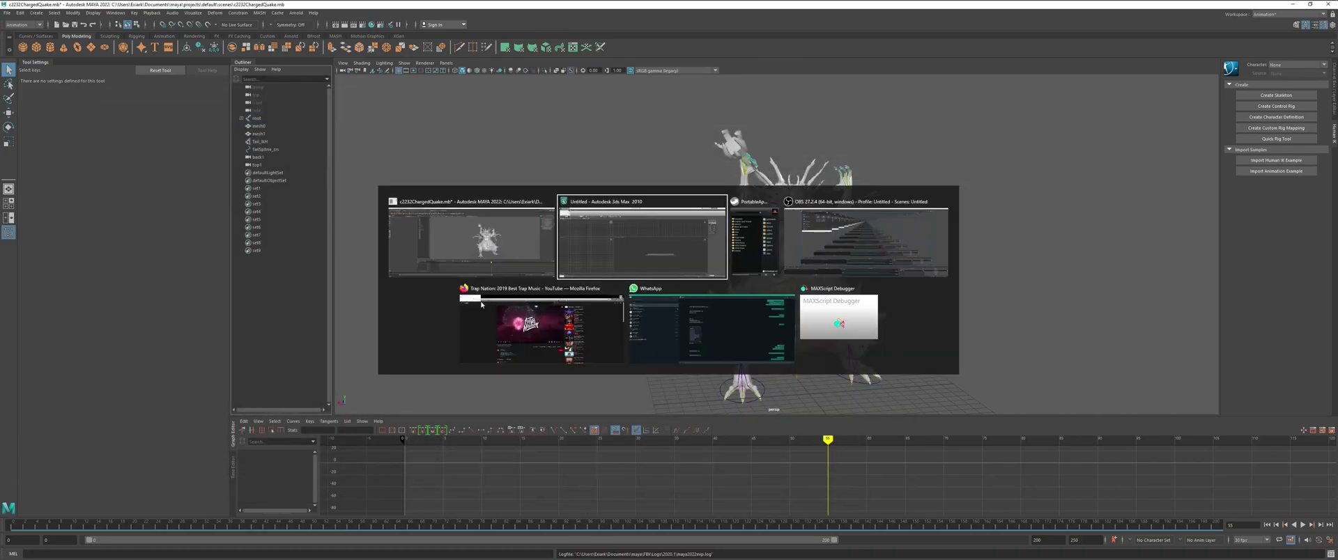
{"action": "left_click", "coordinate": [6, 12]}
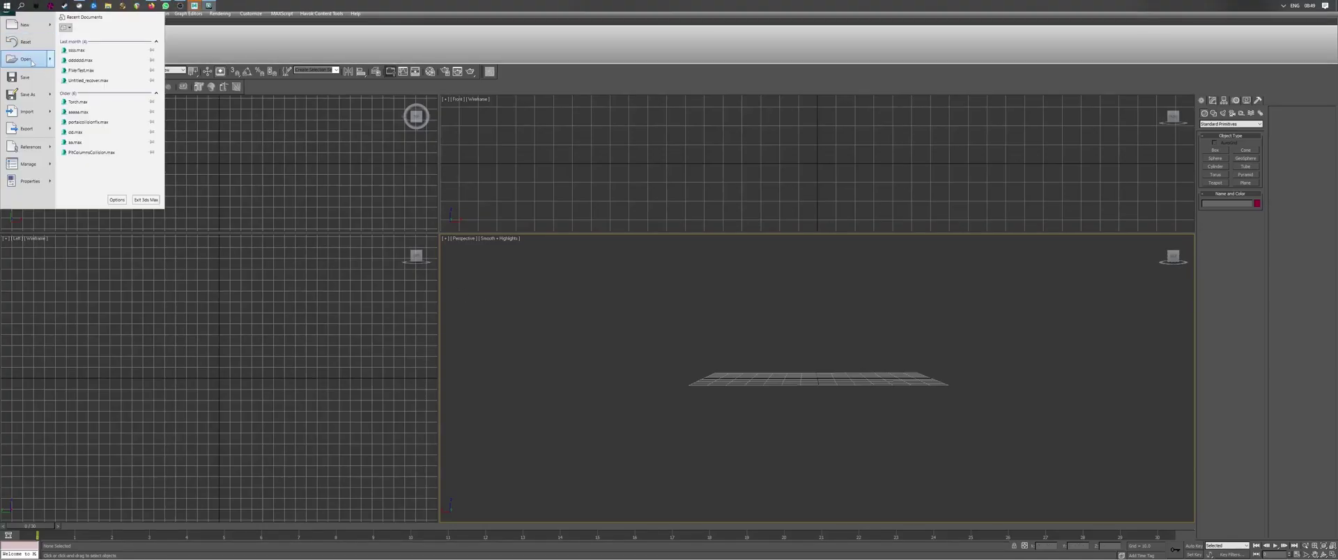
{"action": "left_click", "coordinate": [39, 113]}
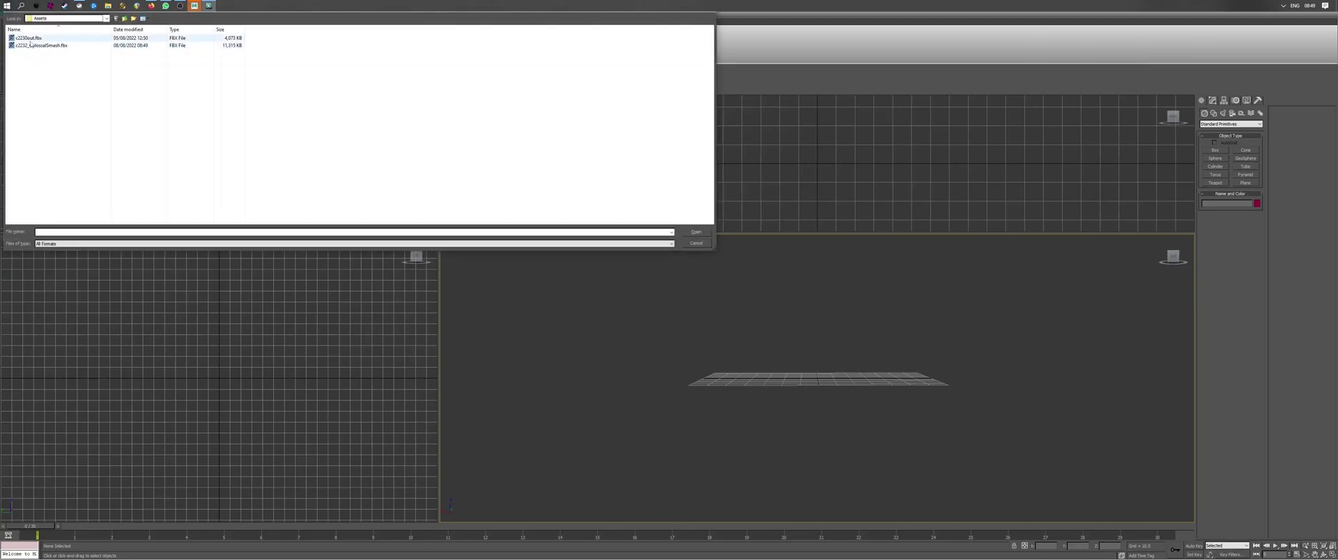
{"action": "left_click", "coordinate": [42, 45]}
{"action": "left_click", "coordinate": [698, 233]}
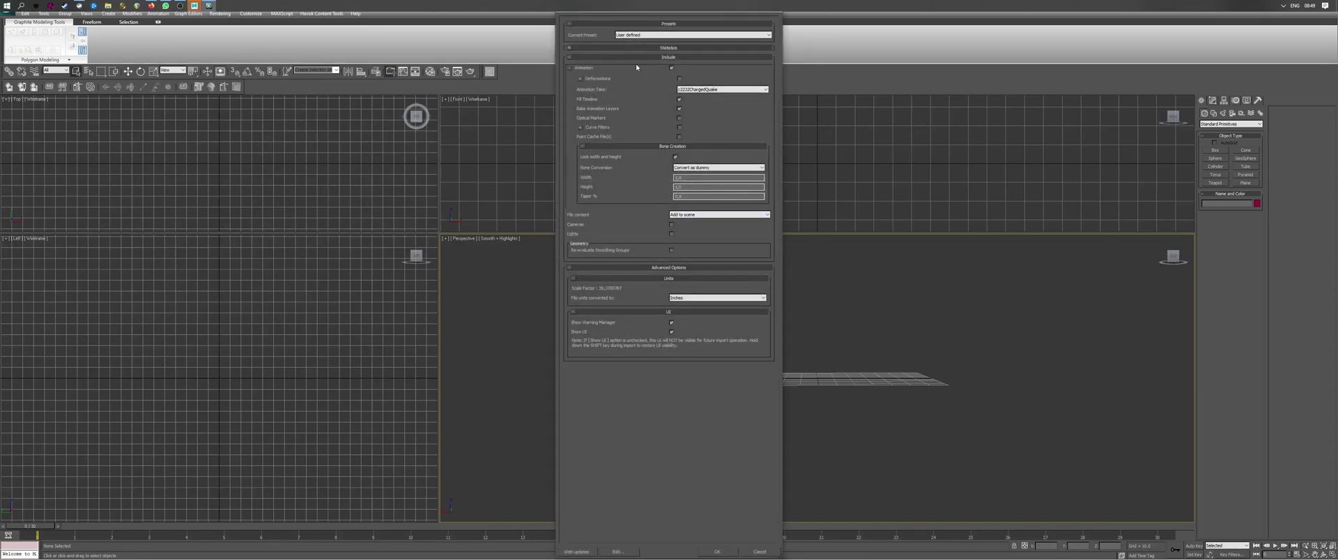
{"action": "left_click", "coordinate": [570, 47]}
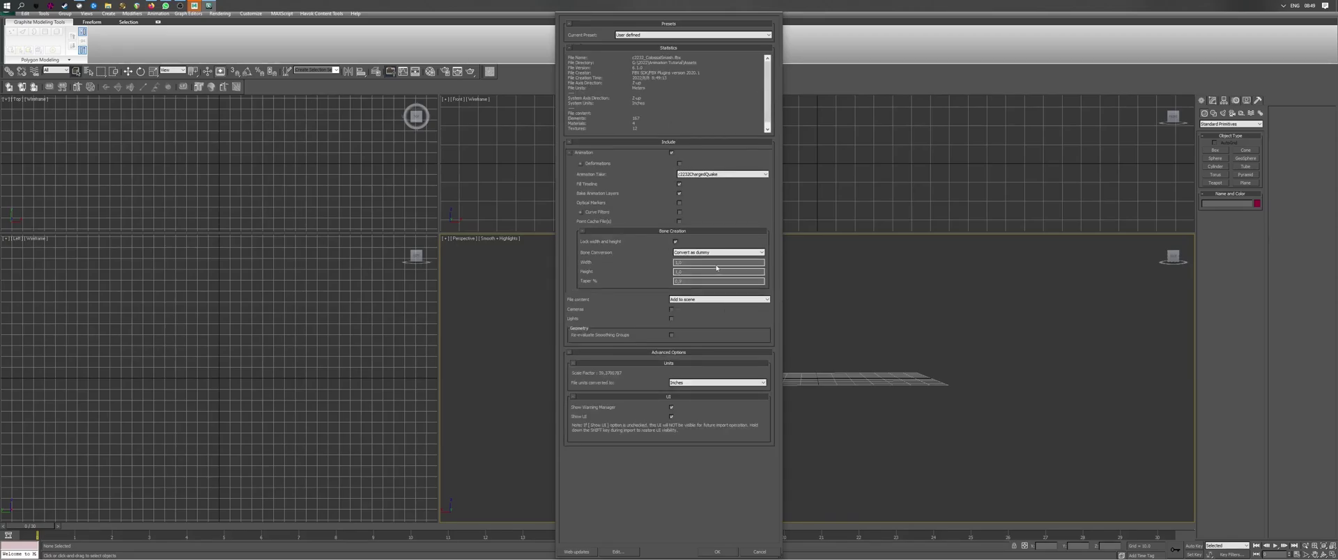
{"action": "left_click", "coordinate": [718, 551]}
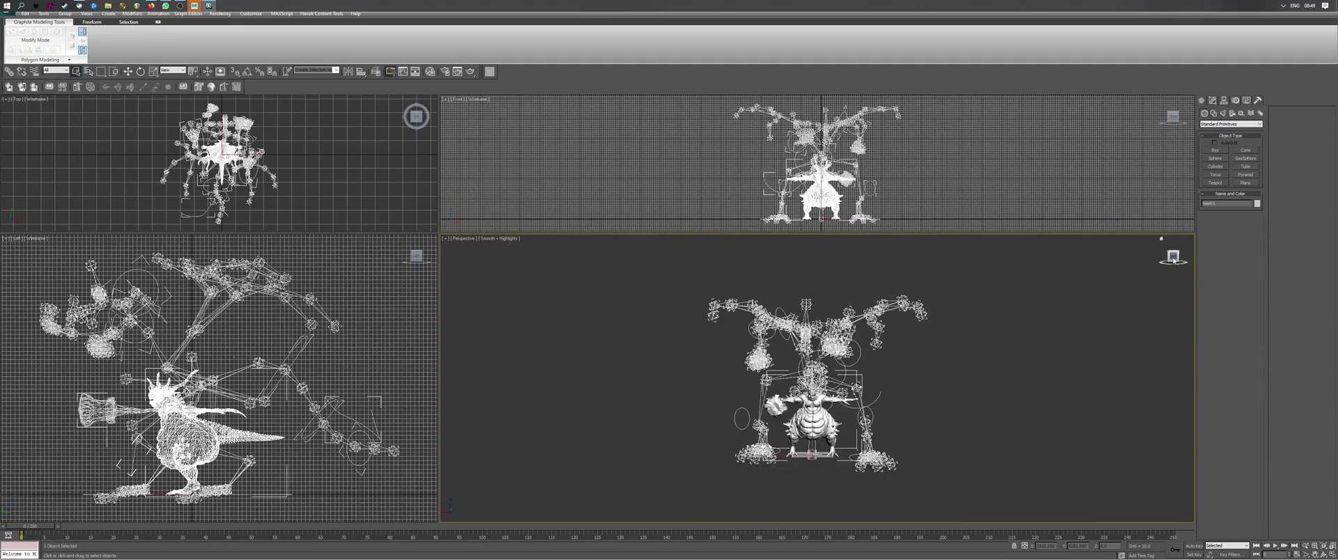
Check the imported monster rig from a raised perspective angle and scrub its animation to about the end of the timeline
{"action": "left_click_drag", "start_coordinate": [1173, 259], "coordinate": [1173, 262]}
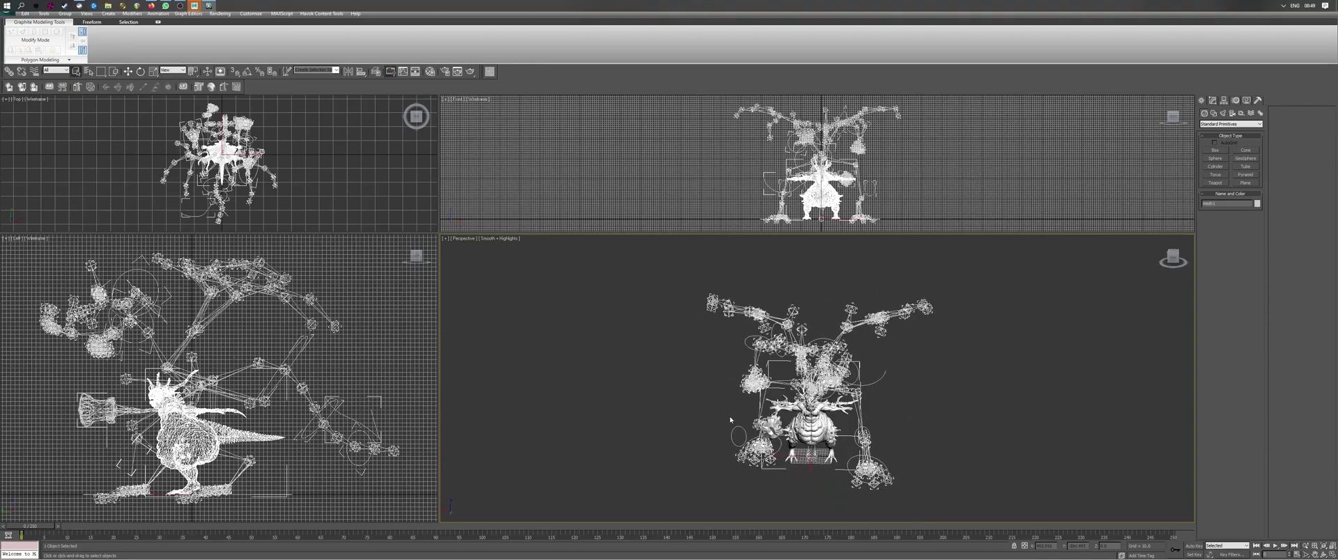
{"action": "left_click", "coordinate": [683, 383]}
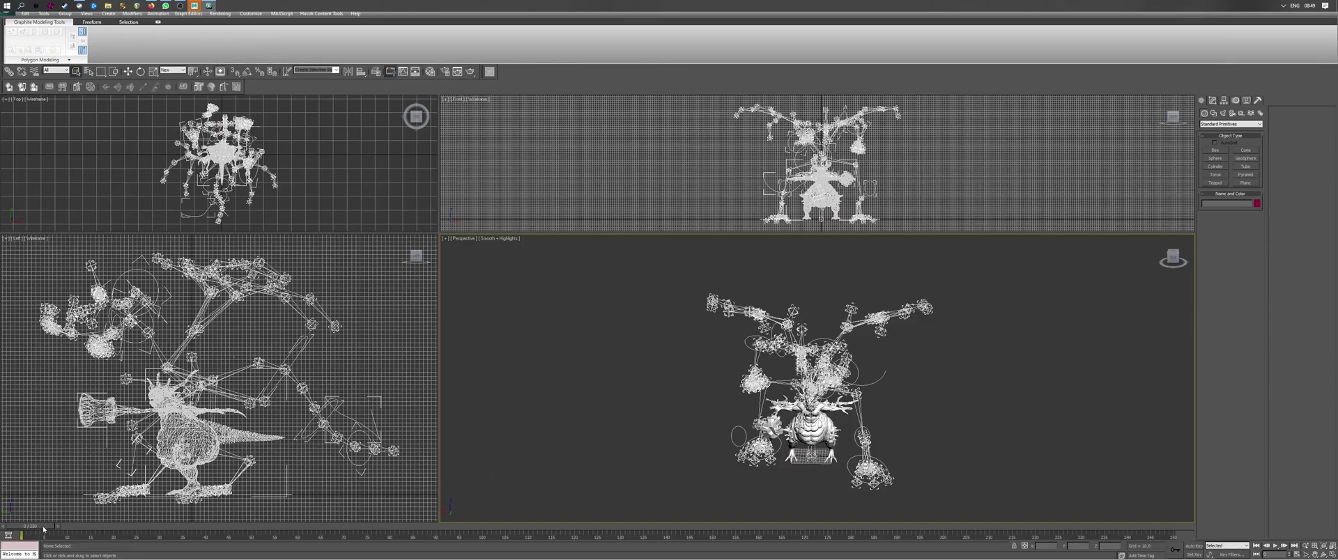
{"action": "left_click_drag", "start_coordinate": [43, 528], "coordinate": [997, 498]}
{"action": "left_click", "coordinate": [764, 326]}
{"action": "left_click", "coordinate": [688, 351]}
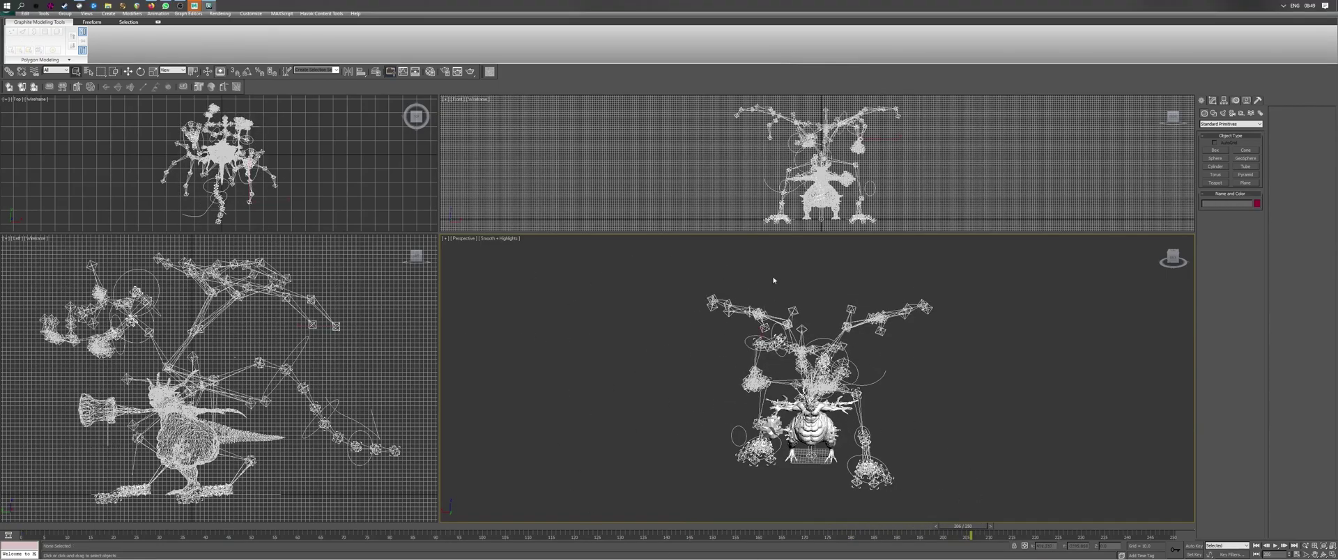
Export the scene to the Havok Content Tools Filter Manager and inspect the Transform Scene filters of the default configuration
{"action": "left_click", "coordinate": [326, 14]}
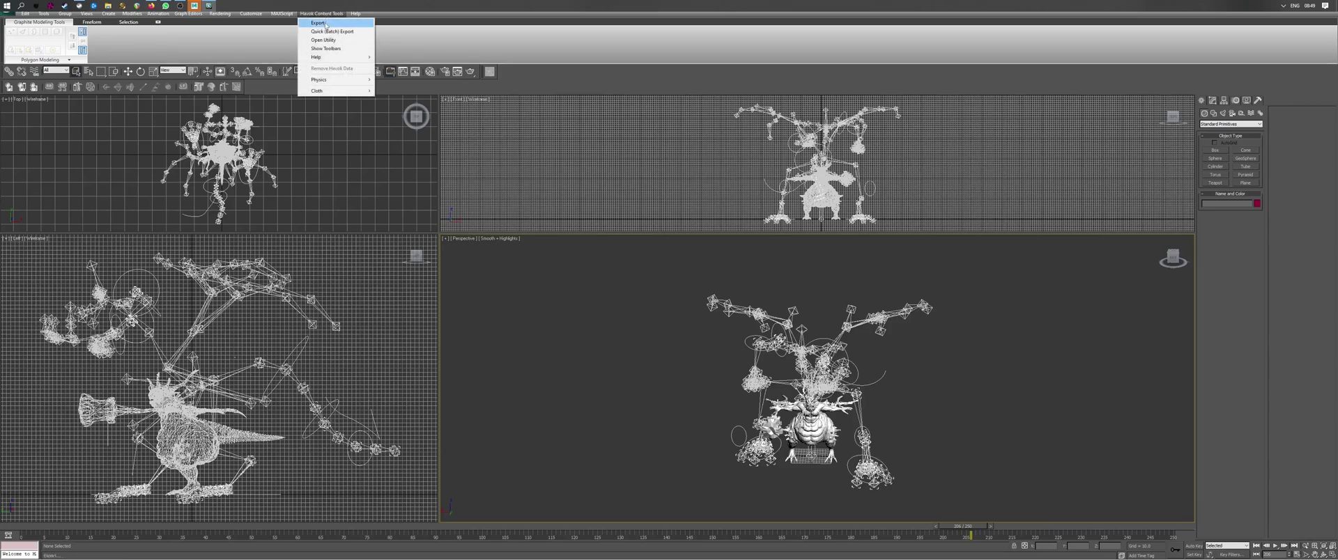
{"action": "left_click", "coordinate": [326, 23]}
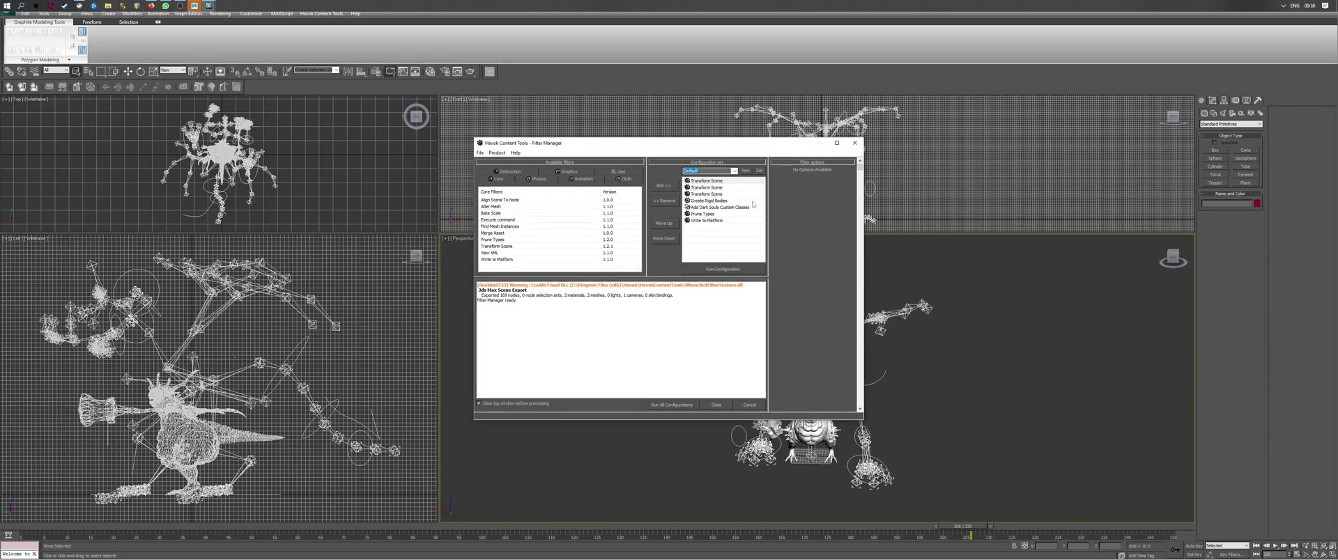
{"action": "left_click", "coordinate": [712, 182]}
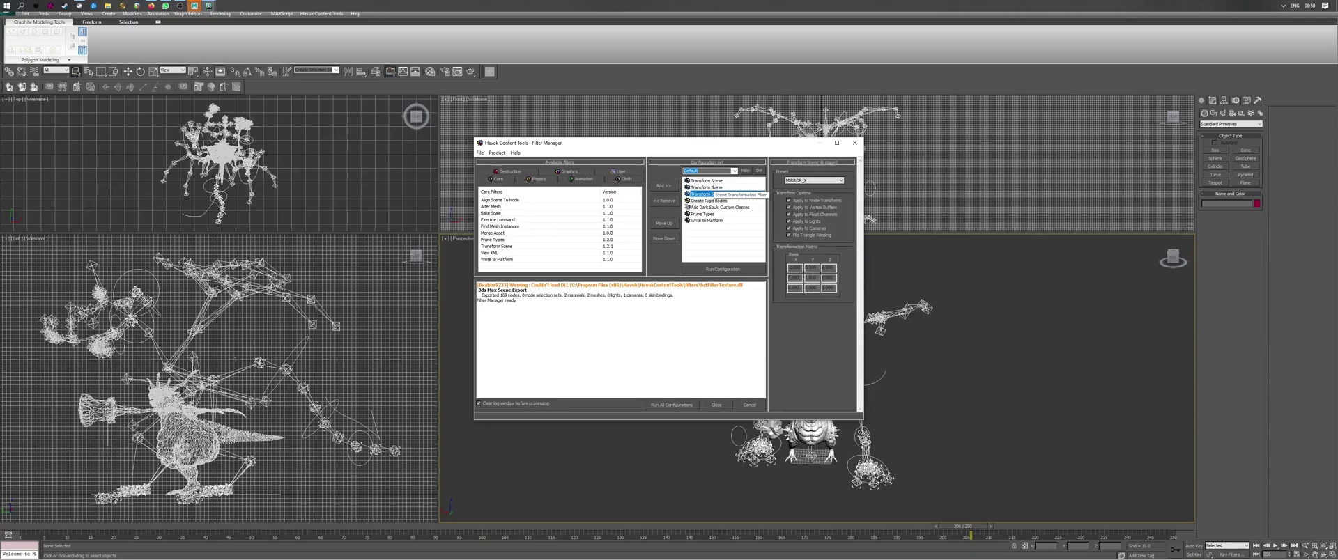
{"action": "left_click", "coordinate": [714, 187]}
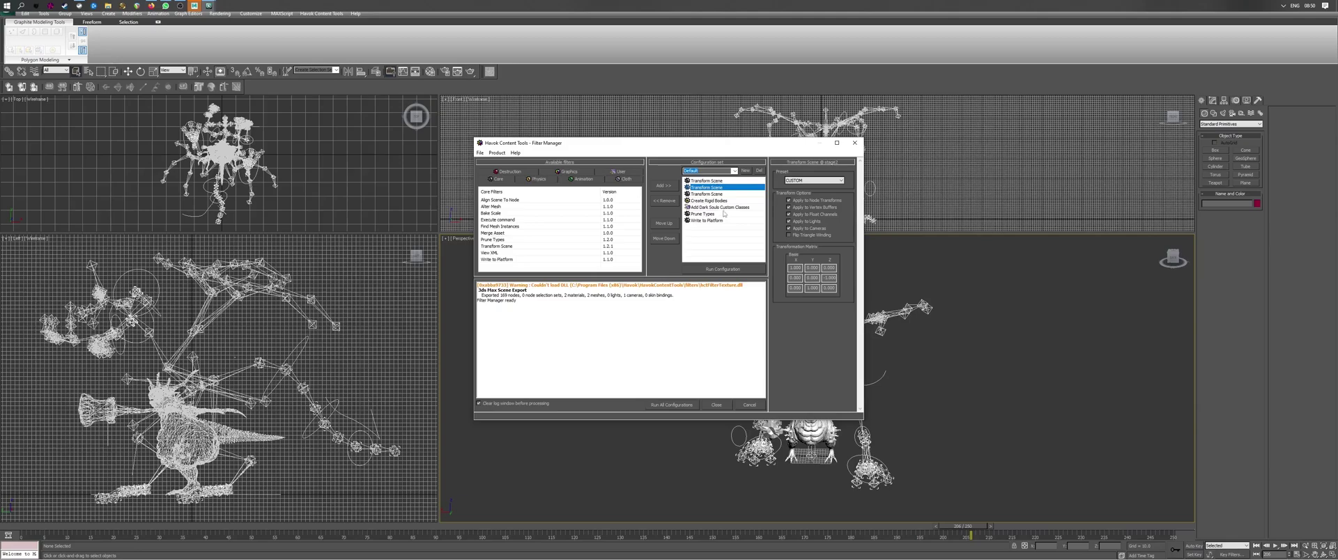
Load the Animation_Enemies V3 configuration set (.hko) from the Dark_Souls_Mods folder into the Filter Manager
{"action": "left_click", "coordinate": [481, 153]}
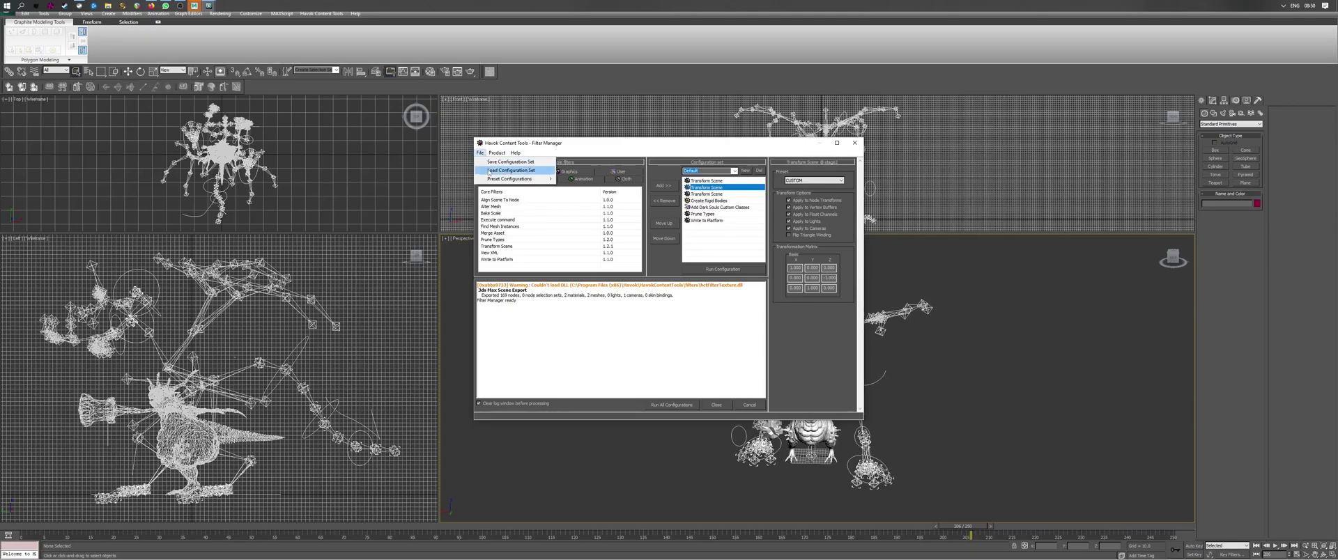
{"action": "left_click", "coordinate": [511, 170]}
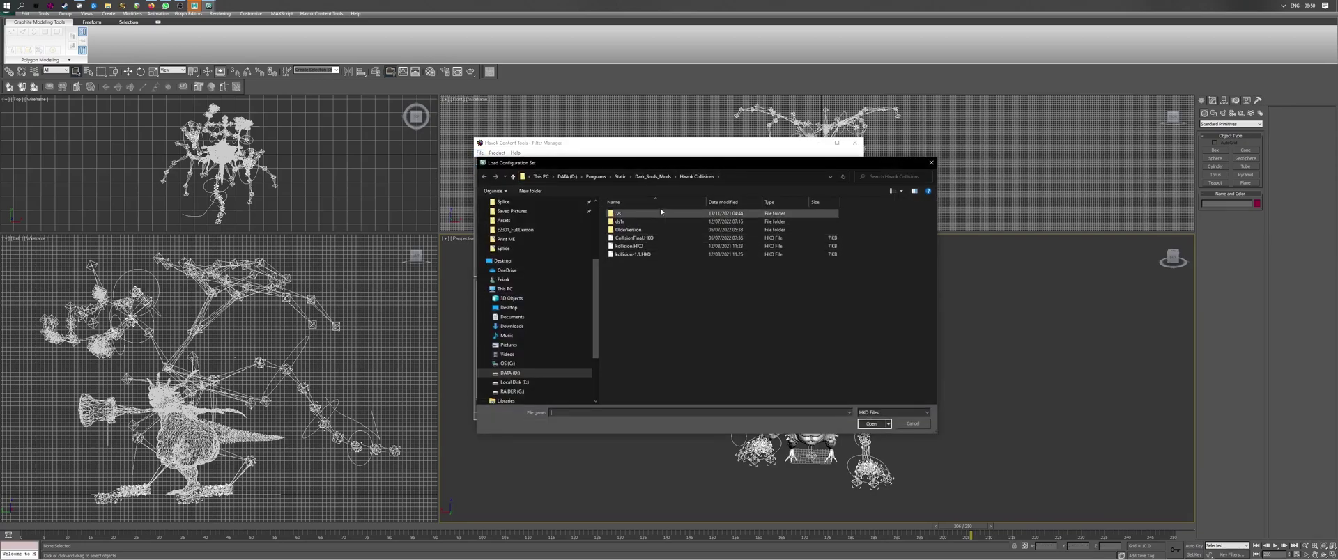
{"action": "left_click", "coordinate": [646, 179]}
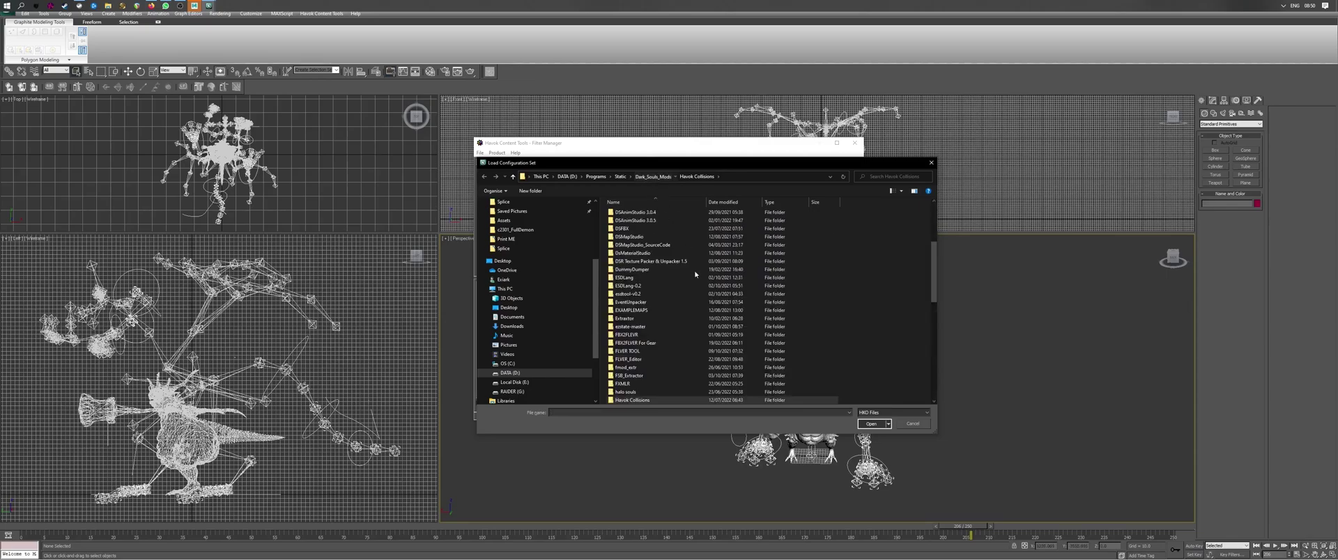
{"action": "scroll", "coordinate": [712, 391], "scroll_direction": "down", "scroll_amount": 10}
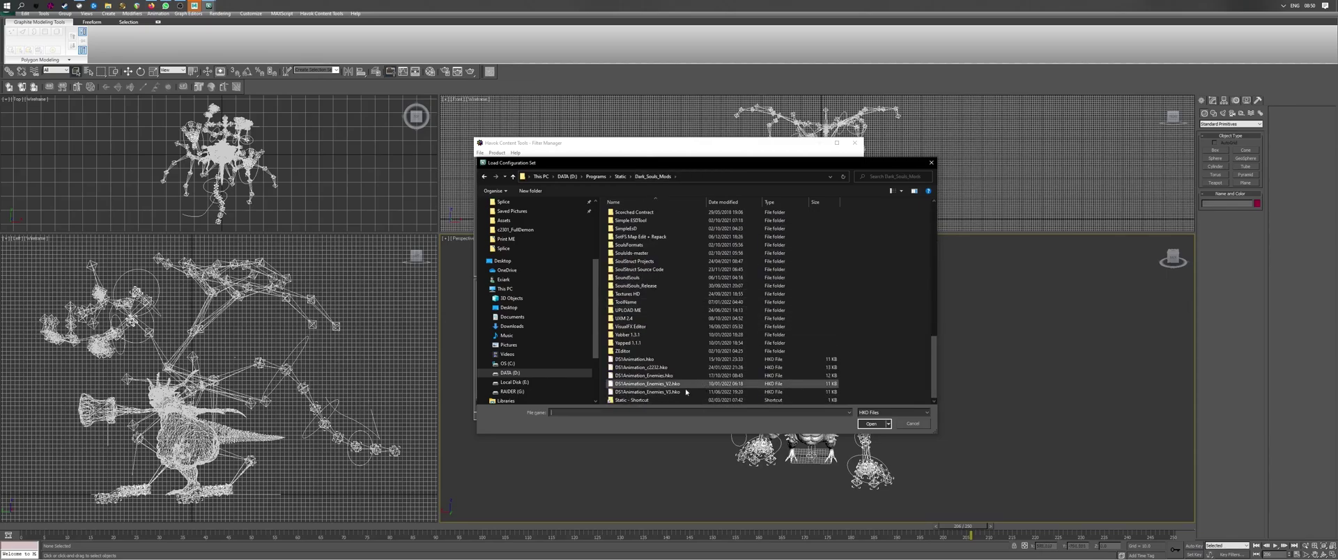
{"action": "left_click", "coordinate": [711, 392]}
{"action": "left_click", "coordinate": [876, 424]}
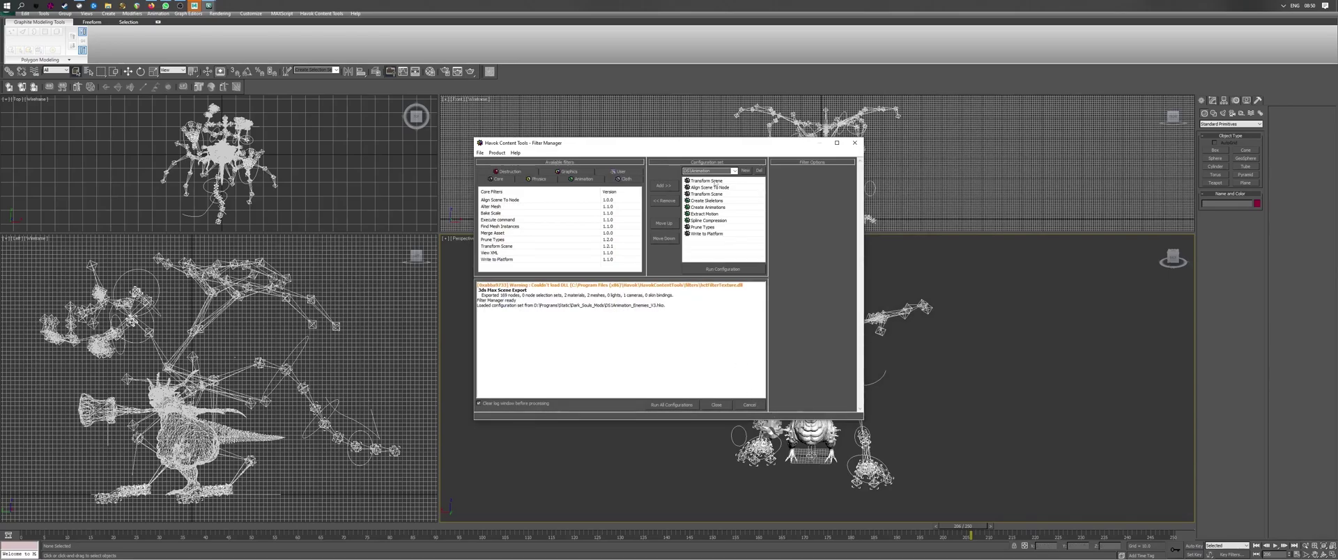
Enlarge the Filter Manager and inspect both Transform Scene filters and the Align Scene To Node filter's reference node
{"action": "left_click", "coordinate": [838, 142]}
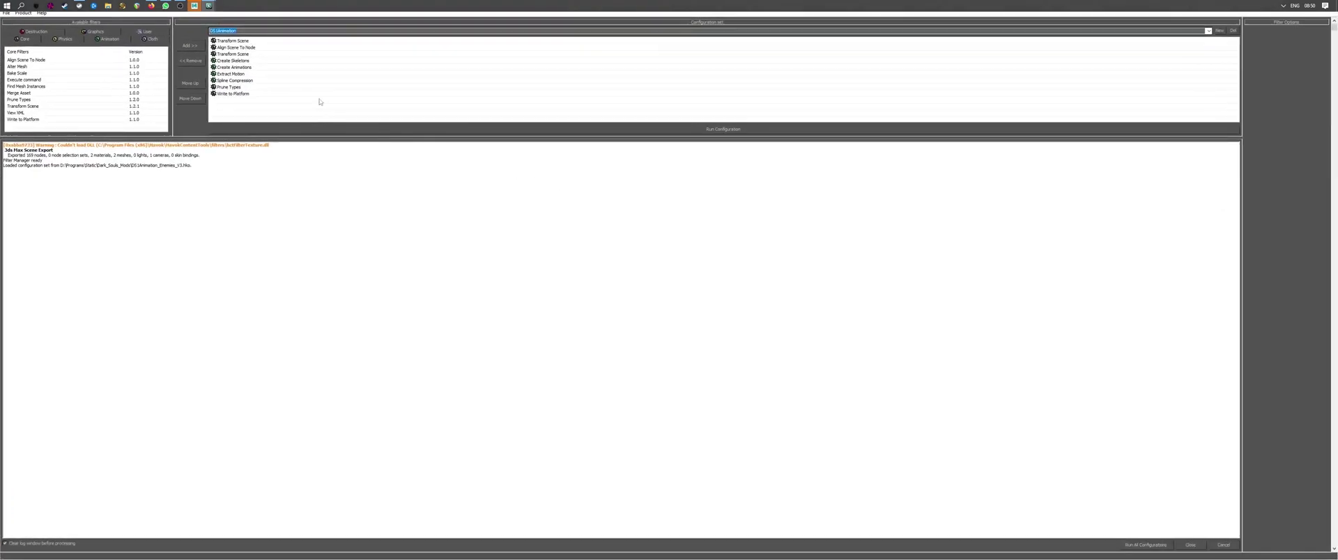
{"action": "left_click", "coordinate": [235, 41]}
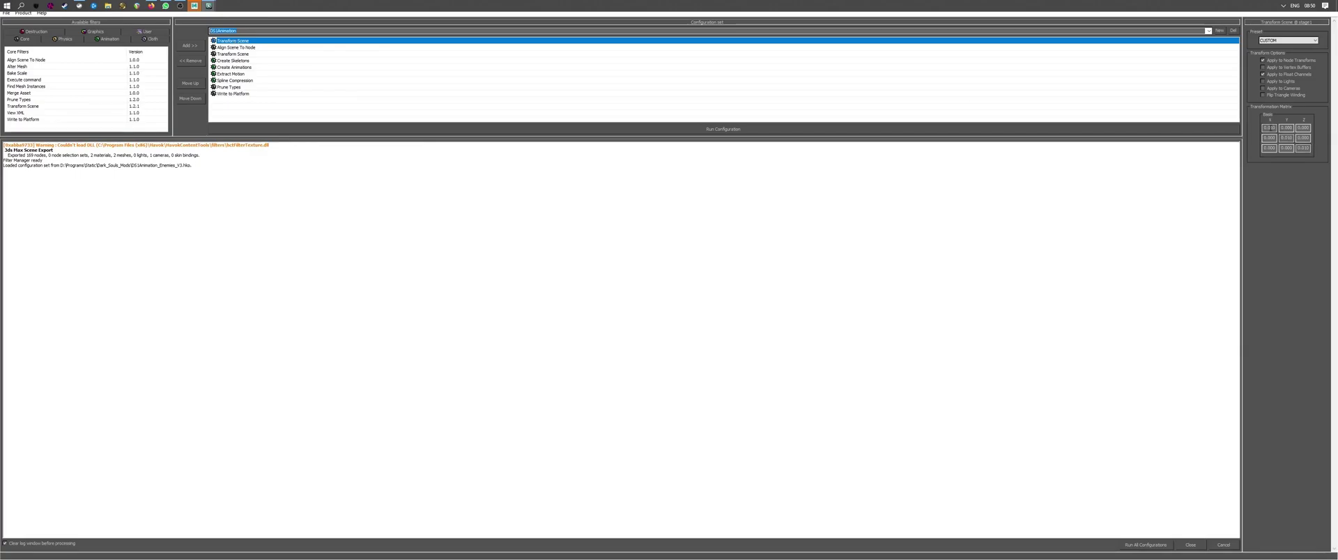
{"action": "key", "text": "Down"}
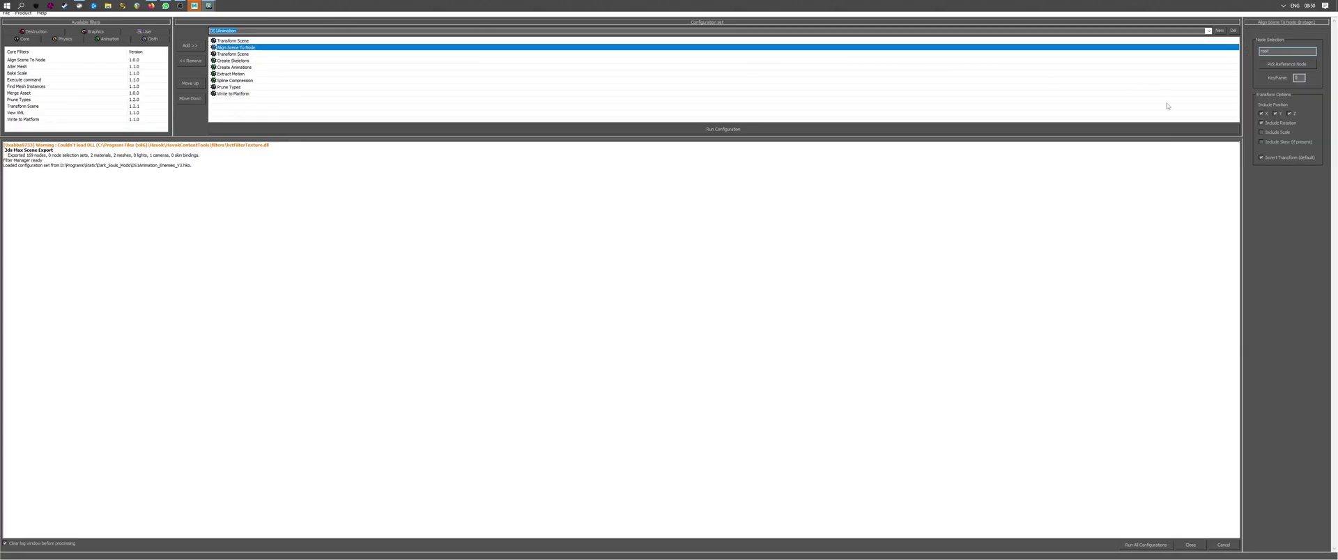
{"action": "left_click", "coordinate": [1264, 50]}
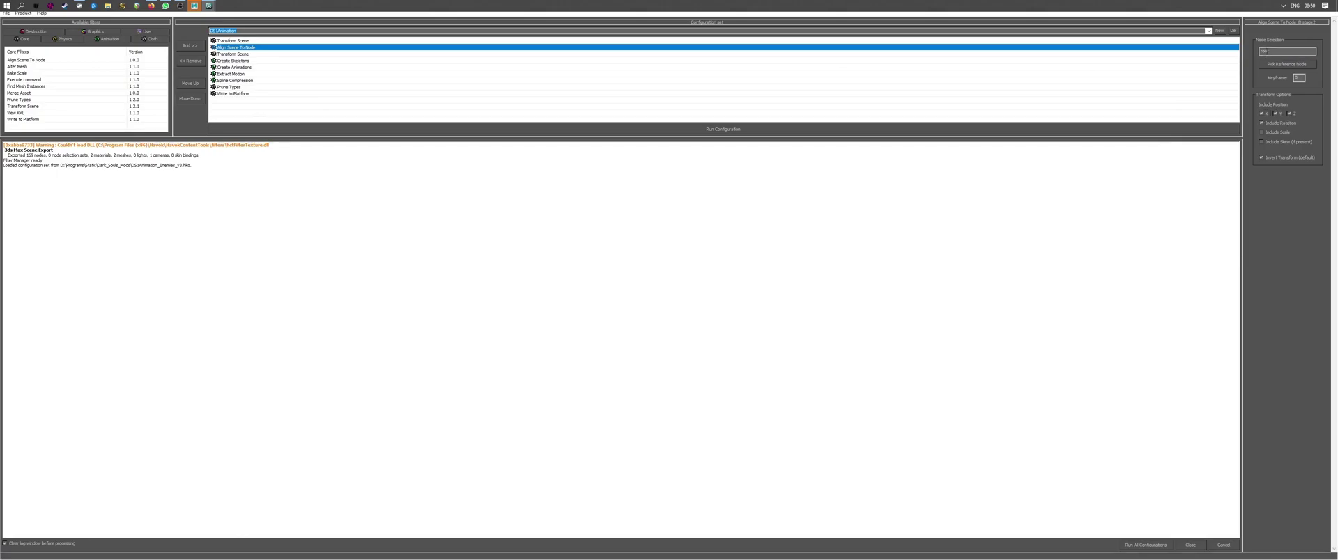
{"action": "double_click", "coordinate": [1278, 52]}
{"action": "left_click", "coordinate": [233, 54]}
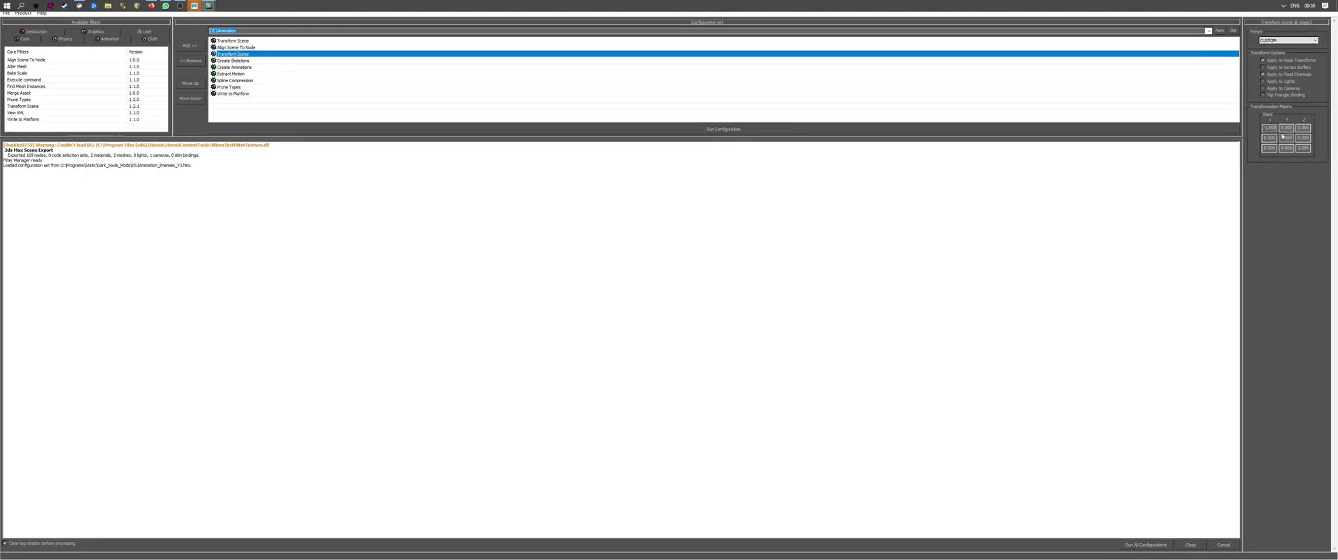
Clear the rig bones in the Create Skeletons filter and add the Master node under root with its hierarchy
{"action": "left_click", "coordinate": [284, 61]}
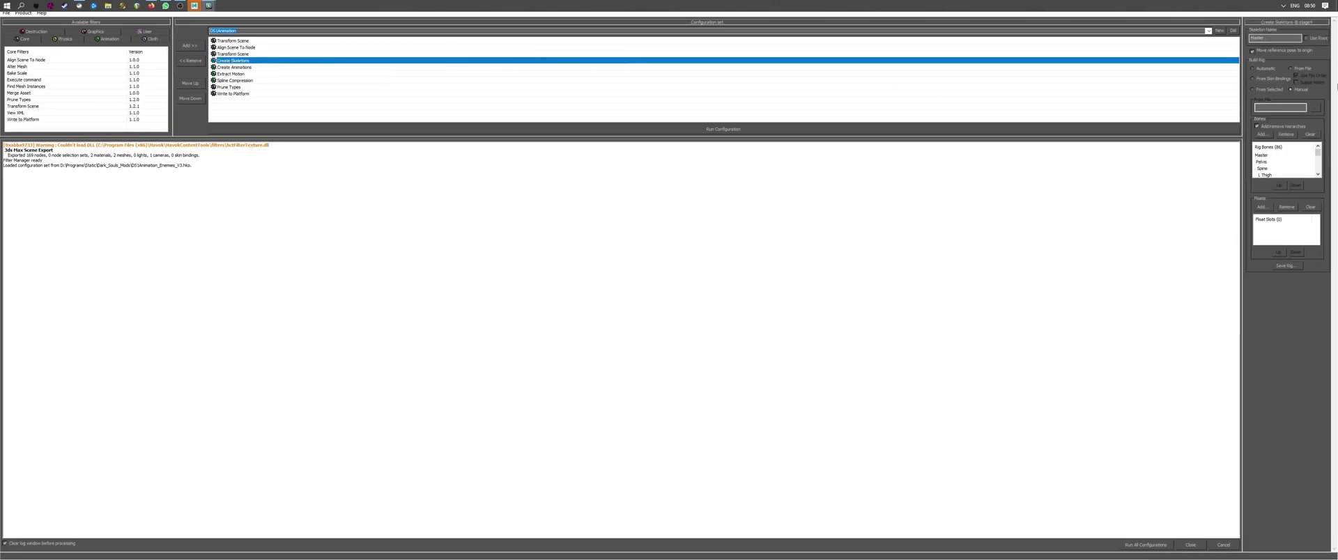
{"action": "left_click", "coordinate": [1308, 135]}
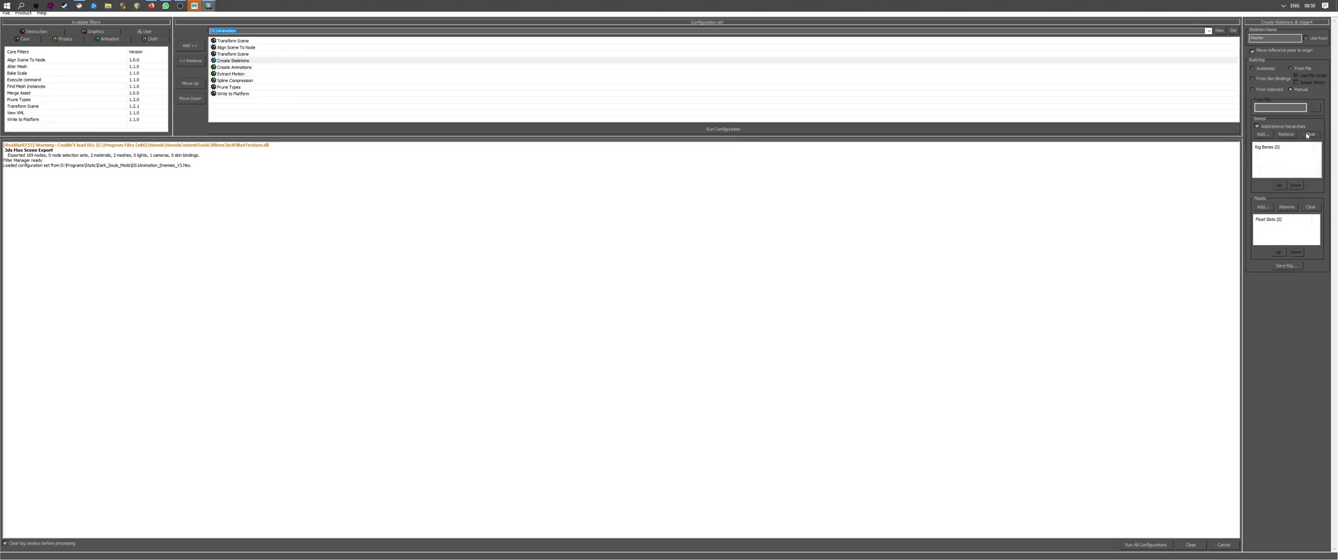
{"action": "left_click", "coordinate": [1262, 135]}
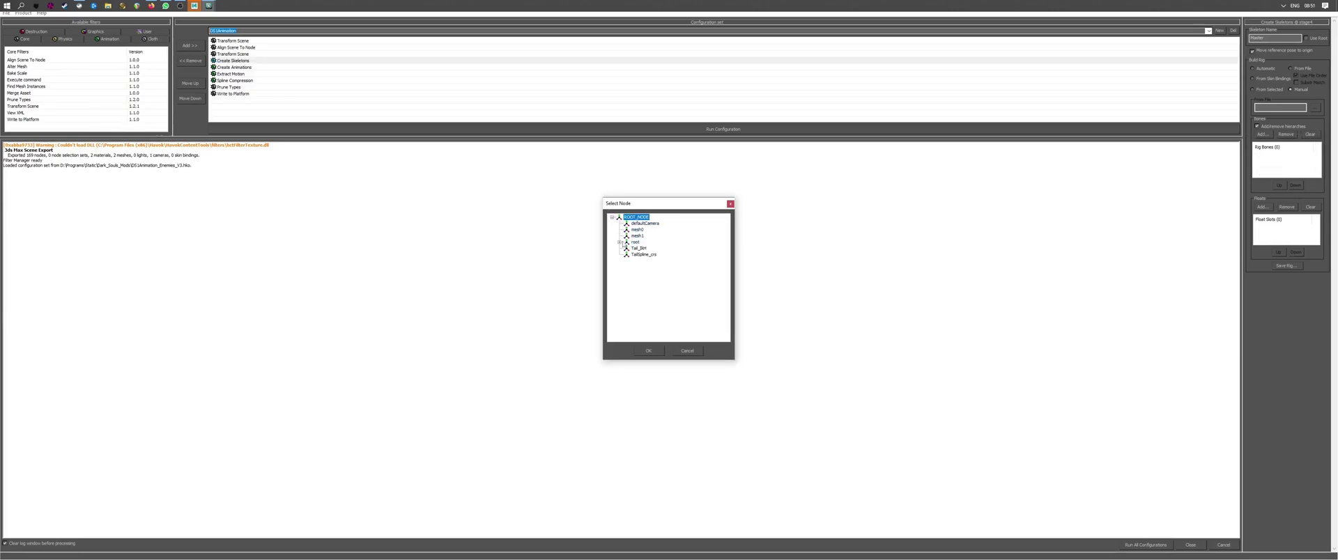
{"action": "left_click", "coordinate": [619, 242]}
{"action": "left_click", "coordinate": [645, 248]}
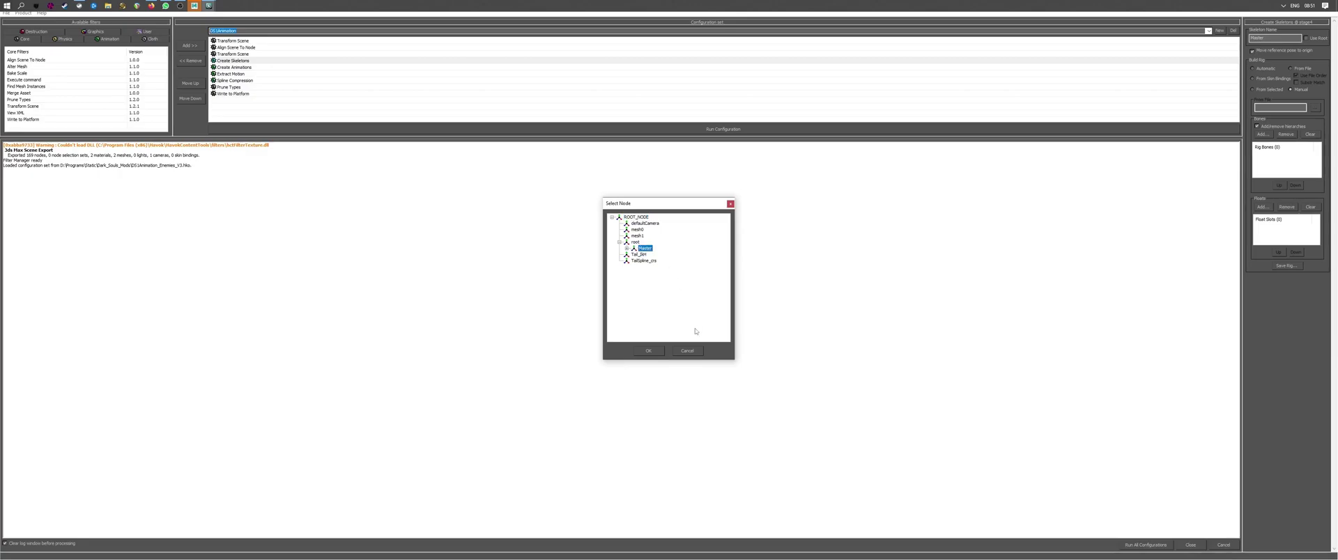
{"action": "left_click", "coordinate": [649, 350]}
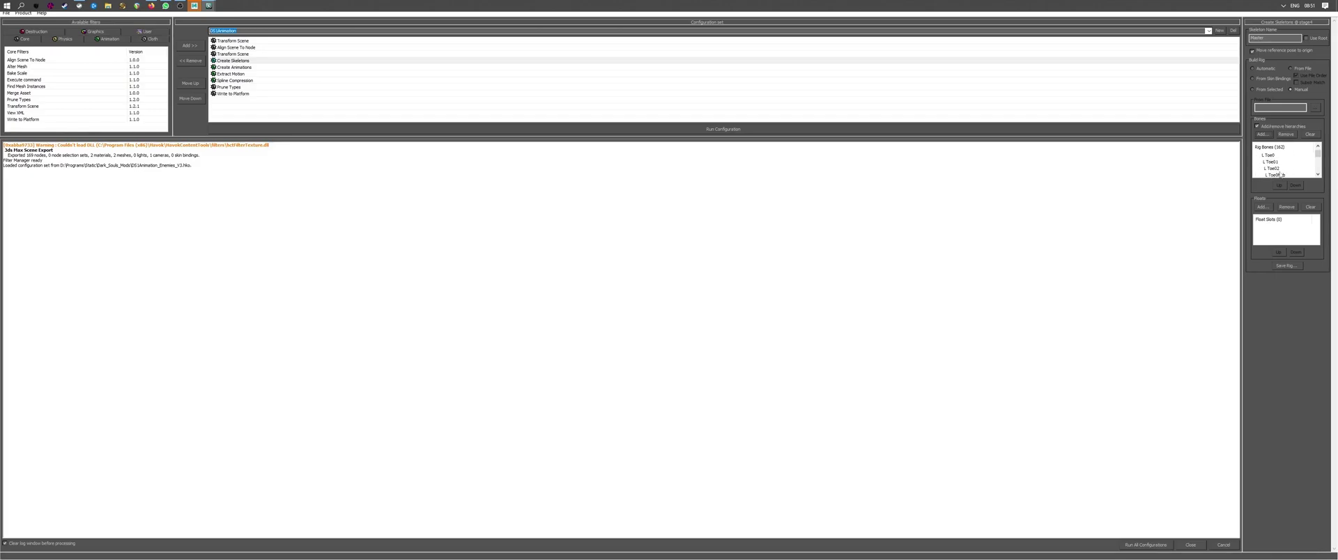
Remove the extra control-rig bones, including the tail-base, knee PV and leg IK controls, from the Create Skeletons rig bone list
{"action": "scroll", "coordinate": [1287, 173], "scroll_direction": "down", "scroll_amount": 5}
{"action": "scroll", "coordinate": [1292, 173], "scroll_direction": "down", "scroll_amount": 8}
{"action": "scroll", "coordinate": [1293, 173], "scroll_direction": "down", "scroll_amount": 5}
{"action": "scroll", "coordinate": [1278, 175], "scroll_direction": "up", "scroll_amount": 3}
{"action": "scroll", "coordinate": [1274, 173], "scroll_direction": "down", "scroll_amount": 3}
{"action": "left_click", "coordinate": [1281, 162]}
{"action": "left_click", "coordinate": [1289, 168], "text": "ctrl"}
{"action": "scroll", "coordinate": [1287, 171], "scroll_direction": "down", "scroll_amount": 1}
{"action": "left_click", "coordinate": [1286, 168], "text": "ctrl"}
{"action": "left_click", "coordinate": [1286, 175], "text": "ctrl"}
{"action": "scroll", "coordinate": [1286, 174], "scroll_direction": "down", "scroll_amount": 3}
{"action": "scroll", "coordinate": [1299, 170], "scroll_direction": "down", "scroll_amount": 10}
{"action": "left_click", "coordinate": [1280, 169], "text": "ctrl"}
{"action": "left_click", "coordinate": [1278, 154], "text": "ctrl"}
{"action": "left_click", "coordinate": [1278, 162], "text": "ctrl"}
{"action": "left_click", "coordinate": [1278, 176], "text": "ctrl"}
{"action": "scroll", "coordinate": [1282, 168], "scroll_direction": "up", "scroll_amount": 1}
{"action": "left_click", "coordinate": [1276, 163], "text": "ctrl"}
{"action": "left_click", "coordinate": [1277, 154], "text": "ctrl"}
{"action": "scroll", "coordinate": [1283, 167], "scroll_direction": "up", "scroll_amount": 2}
{"action": "scroll", "coordinate": [1285, 169], "scroll_direction": "down", "scroll_amount": 1}
{"action": "scroll", "coordinate": [1286, 170], "scroll_direction": "down", "scroll_amount": 5}
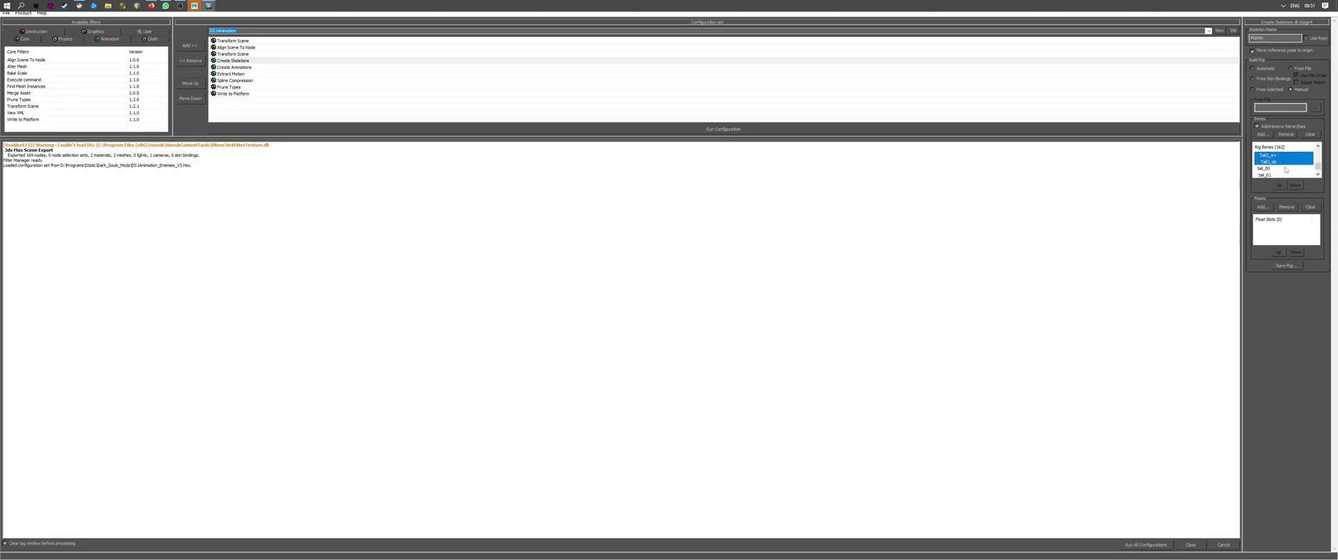
{"action": "scroll", "coordinate": [1286, 170], "scroll_direction": "down", "scroll_amount": 1}
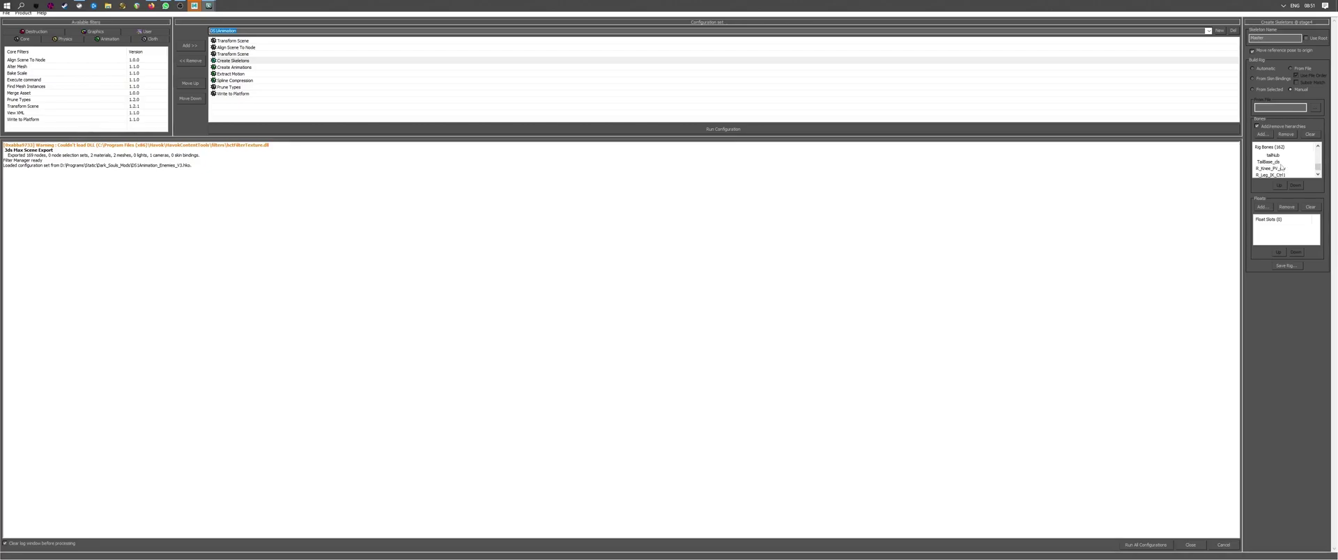
{"action": "left_click", "coordinate": [1280, 162], "text": "ctrl"}
{"action": "left_click", "coordinate": [1280, 175], "text": "ctrl"}
{"action": "left_click", "coordinate": [1283, 168], "text": "ctrl"}
{"action": "scroll", "coordinate": [1290, 171], "scroll_direction": "down", "scroll_amount": 1}
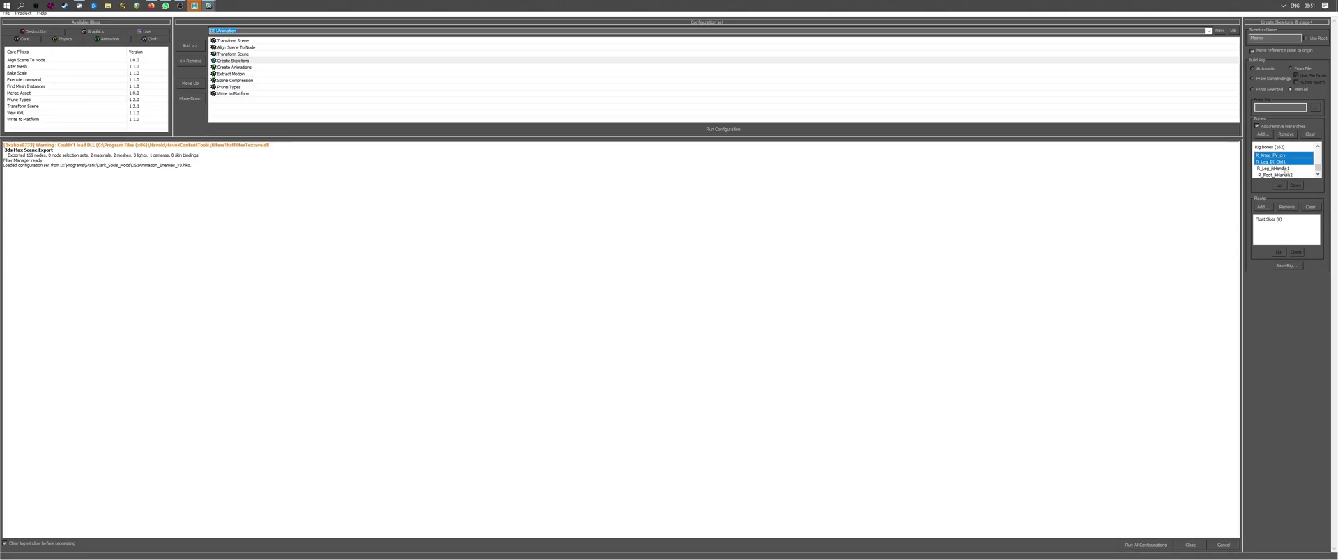
{"action": "scroll", "coordinate": [1286, 170], "scroll_direction": "up", "scroll_amount": 1}
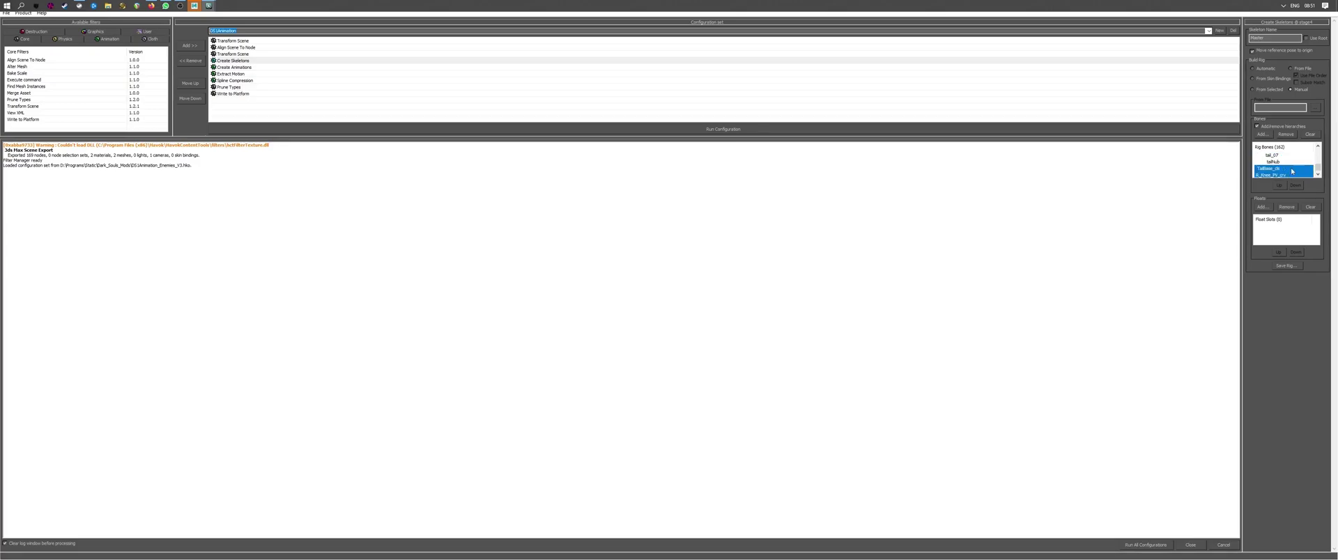
{"action": "scroll", "coordinate": [1292, 171], "scroll_direction": "down", "scroll_amount": 5}
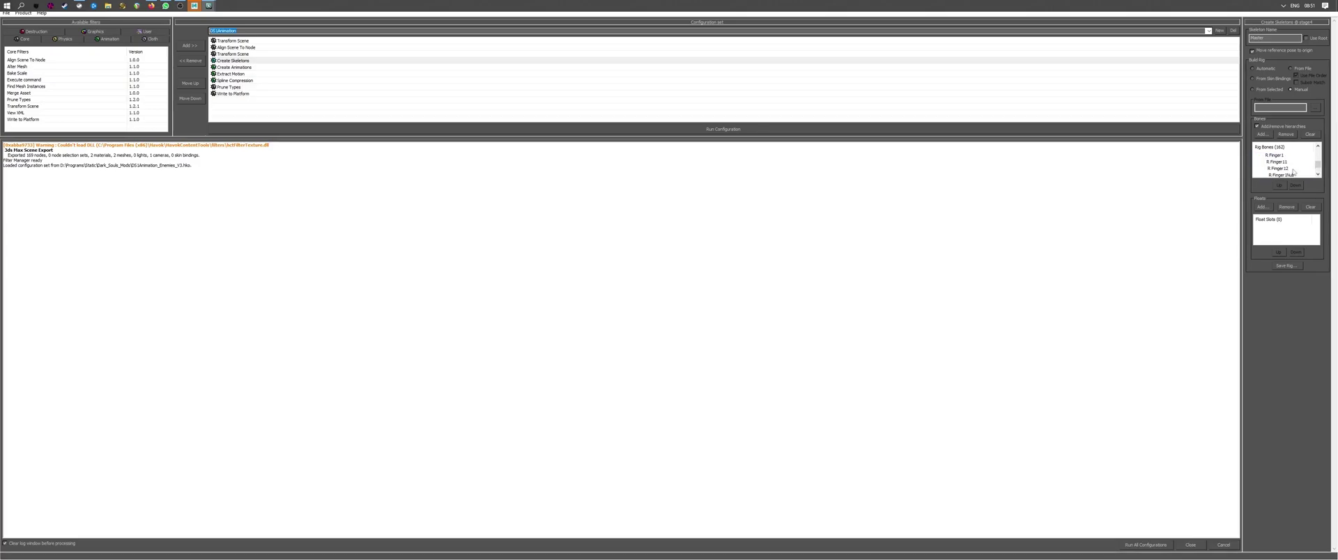
{"action": "scroll", "coordinate": [1293, 171], "scroll_direction": "up", "scroll_amount": 5}
{"action": "scroll", "coordinate": [1300, 170], "scroll_direction": "down", "scroll_amount": 1}
{"action": "scroll", "coordinate": [1299, 165], "scroll_direction": "down", "scroll_amount": 4}
{"action": "scroll", "coordinate": [1300, 164], "scroll_direction": "down", "scroll_amount": 5}
{"action": "scroll", "coordinate": [1300, 164], "scroll_direction": "down", "scroll_amount": 2}
{"action": "scroll", "coordinate": [1300, 165], "scroll_direction": "down", "scroll_amount": 5}
{"action": "scroll", "coordinate": [1300, 164], "scroll_direction": "down", "scroll_amount": 3}
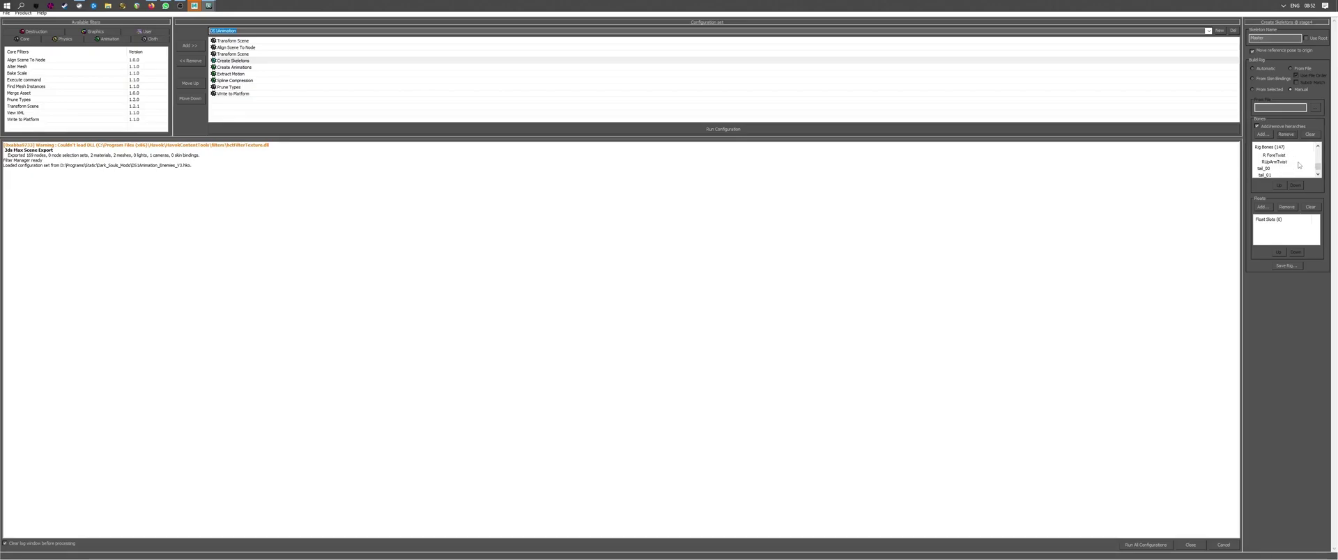
{"action": "scroll", "coordinate": [1300, 164], "scroll_direction": "down", "scroll_amount": 4}
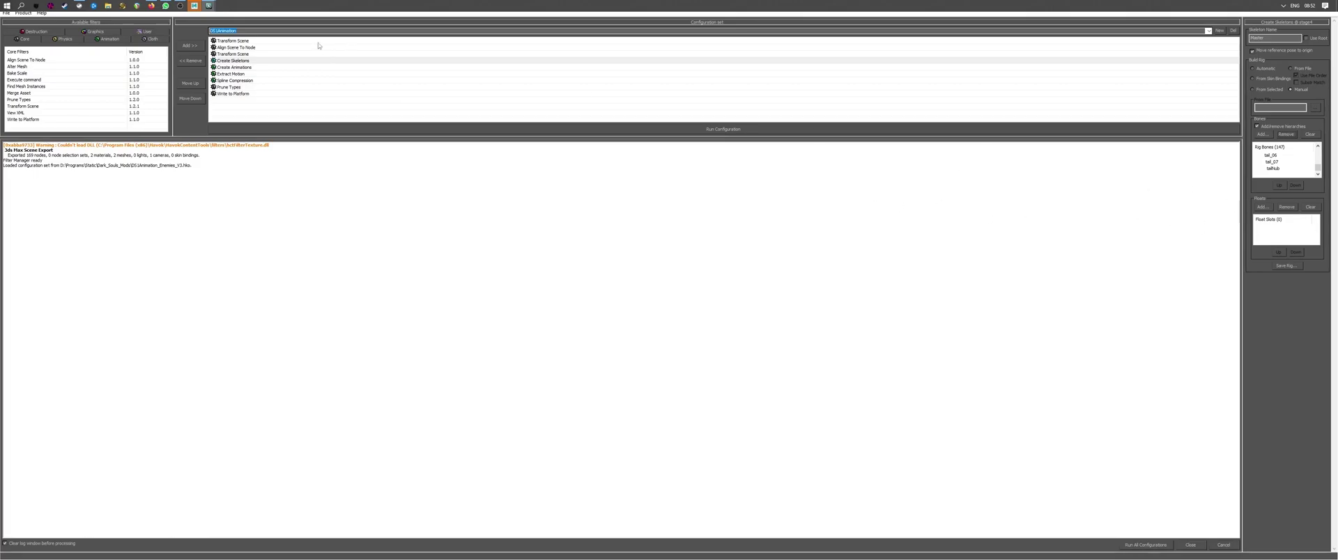
Set the end of the Create Animations frame range to the animation's last frame and check the Extract Motion reference node
{"action": "left_click", "coordinate": [289, 66]}
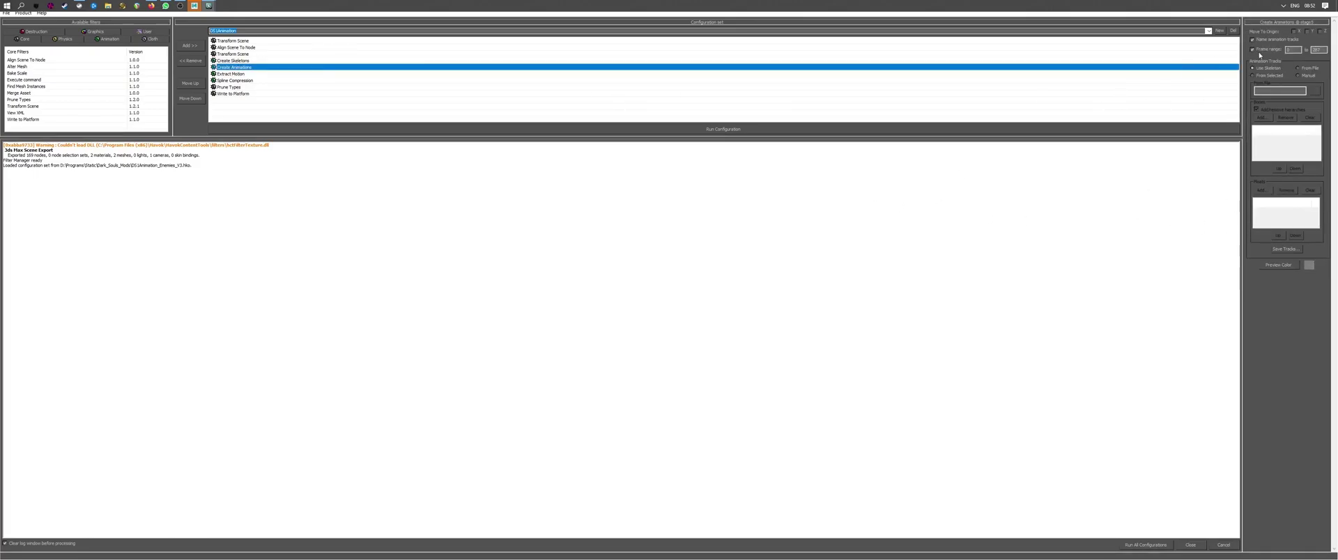
{"action": "double_click", "coordinate": [1318, 49]}
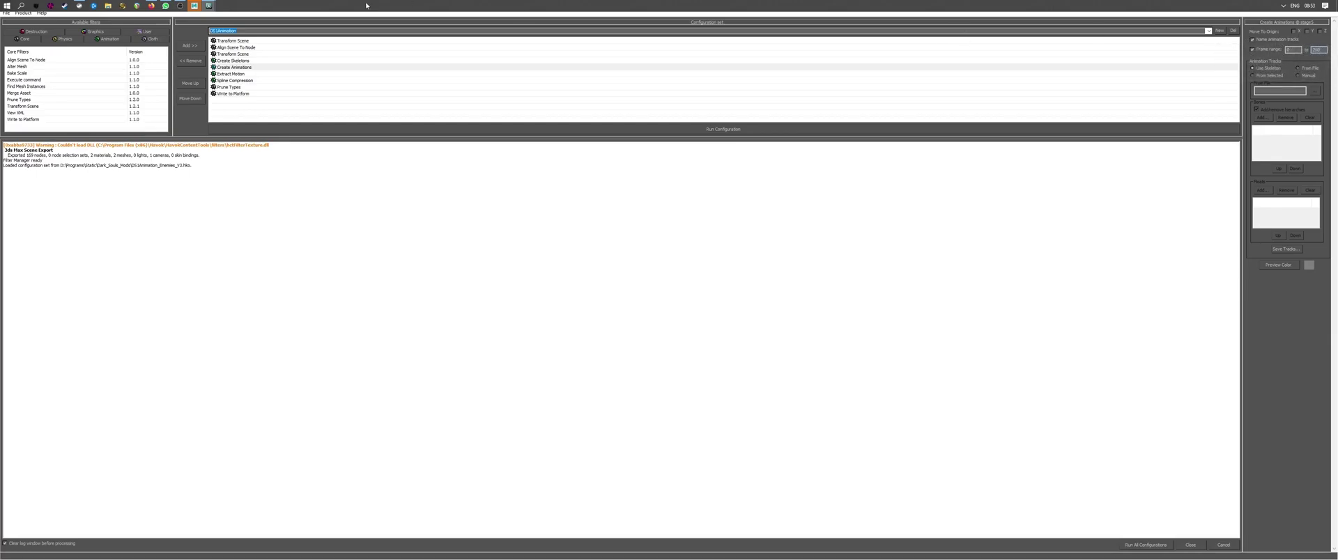
{"action": "left_click", "coordinate": [236, 74]}
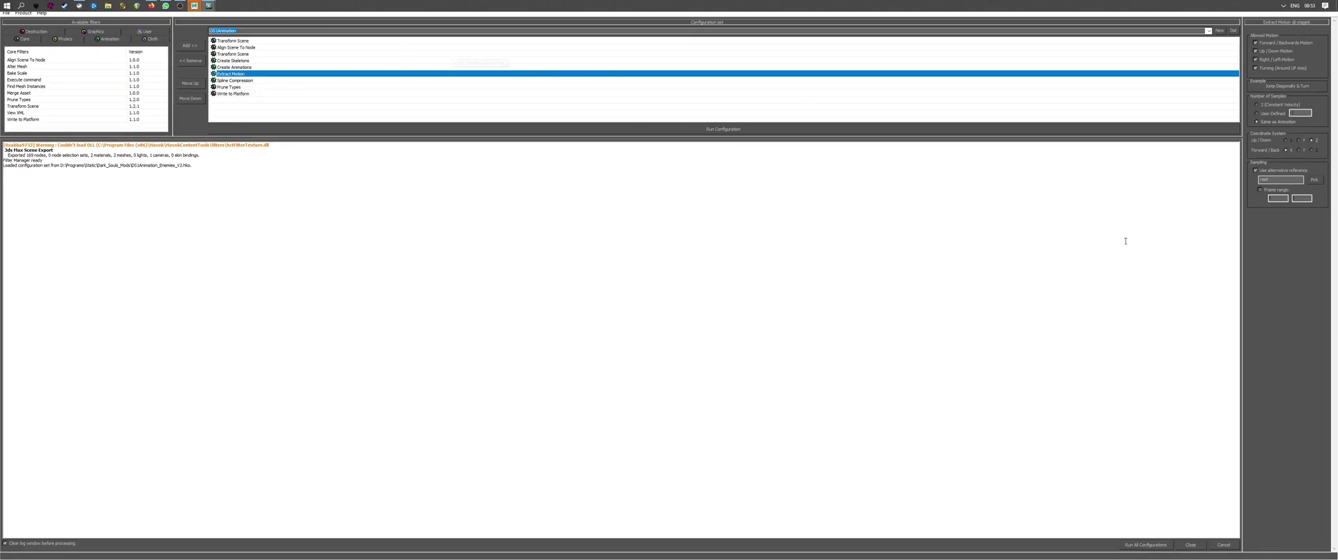
{"action": "left_click", "coordinate": [1270, 181]}
Review Spline Compression and Prune Types, set the Write to Platform filename to a00_3033.hkx in the AsylumDemon folder, and run all configurations
{"action": "left_click", "coordinate": [224, 83]}
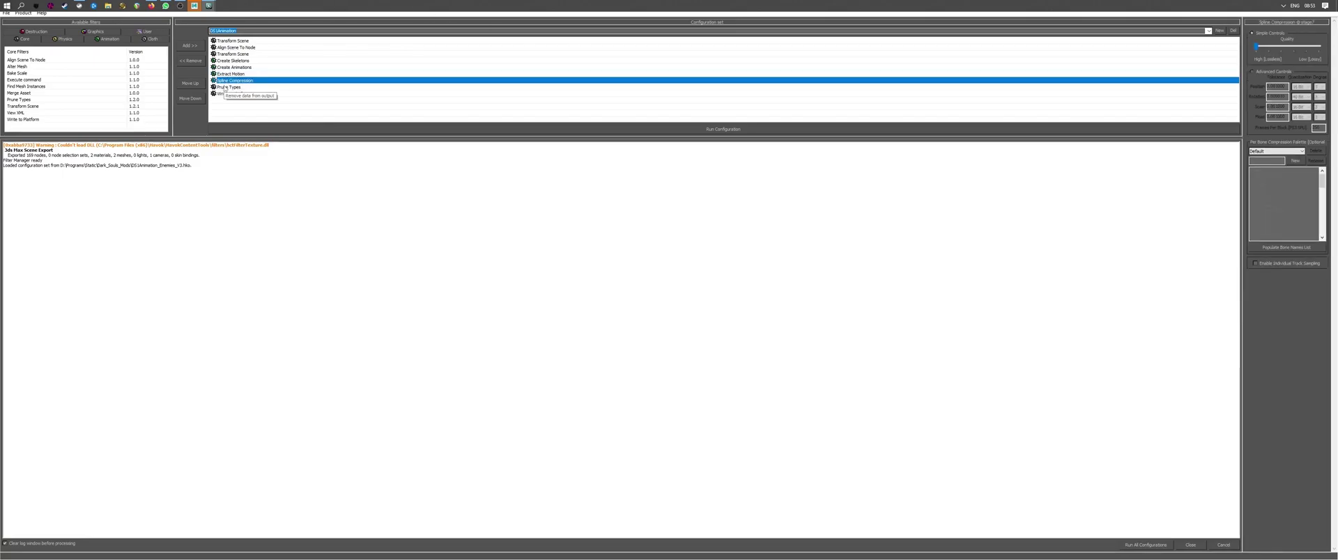
{"action": "left_click", "coordinate": [227, 87]}
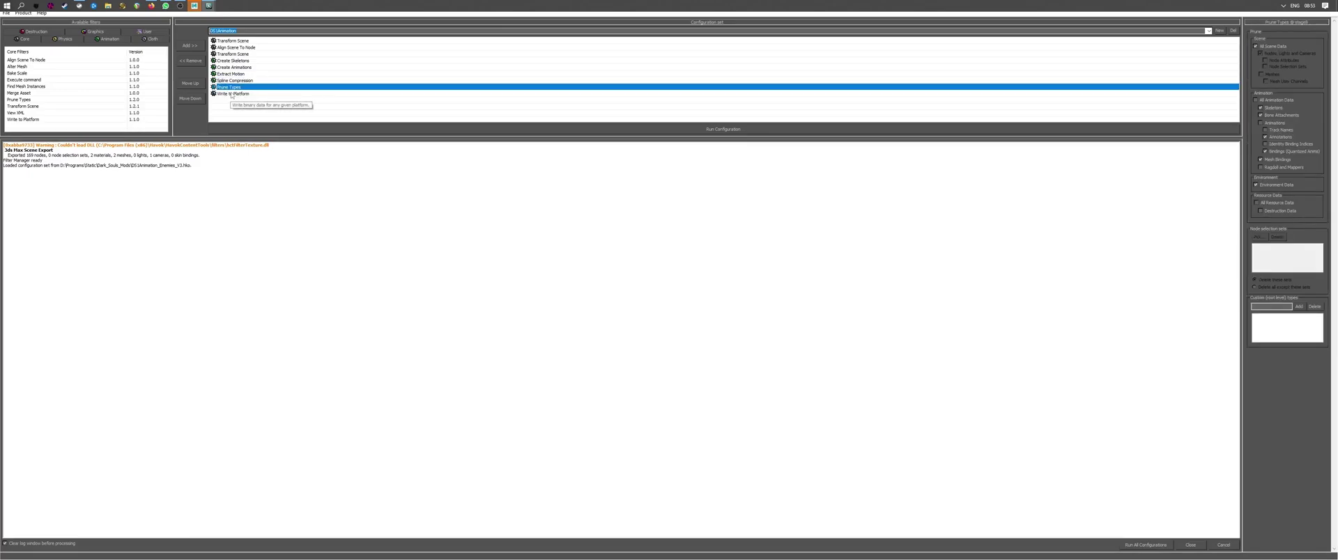
{"action": "left_click", "coordinate": [232, 94]}
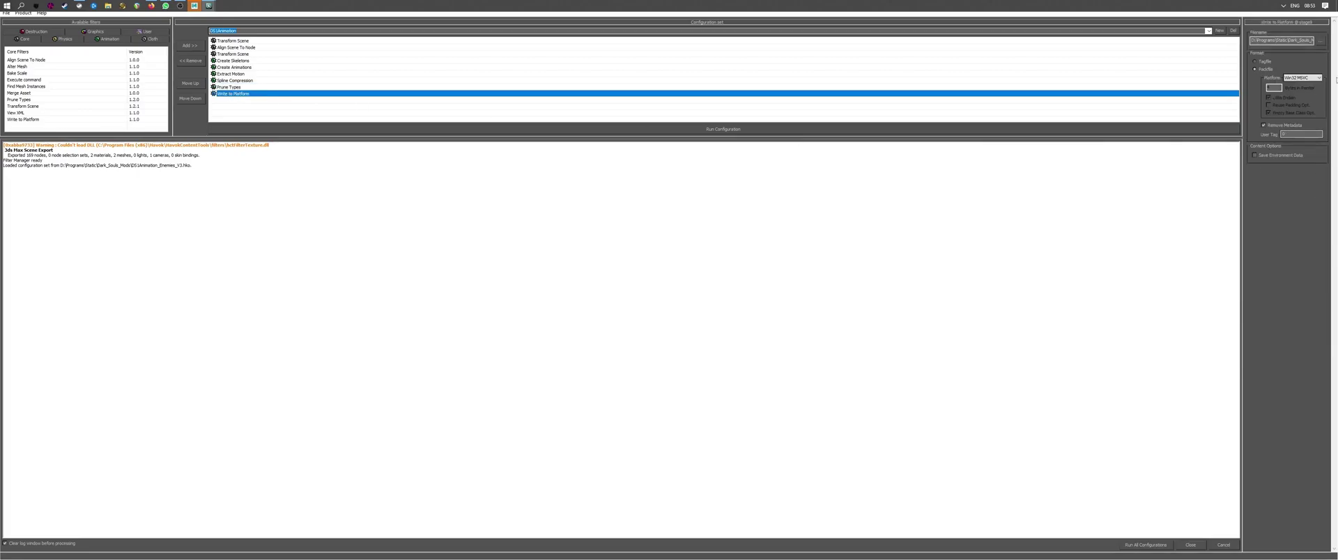
{"action": "double_click", "coordinate": [1302, 41]}
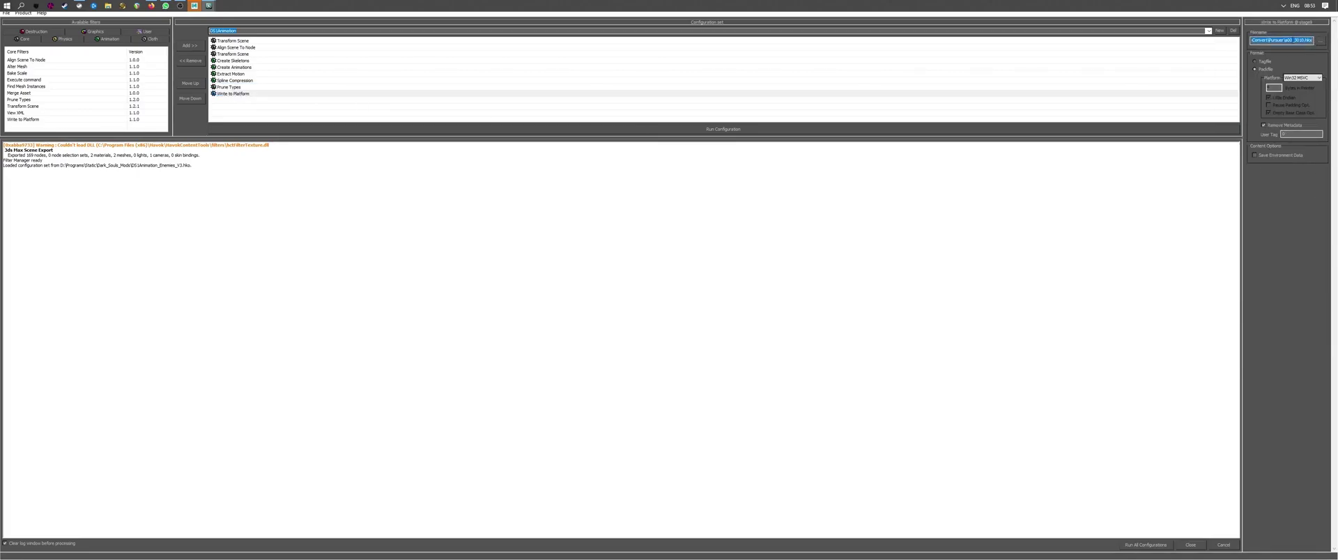
{"action": "left_click", "coordinate": [1286, 39]}
{"action": "key", "text": "BackSpace"}
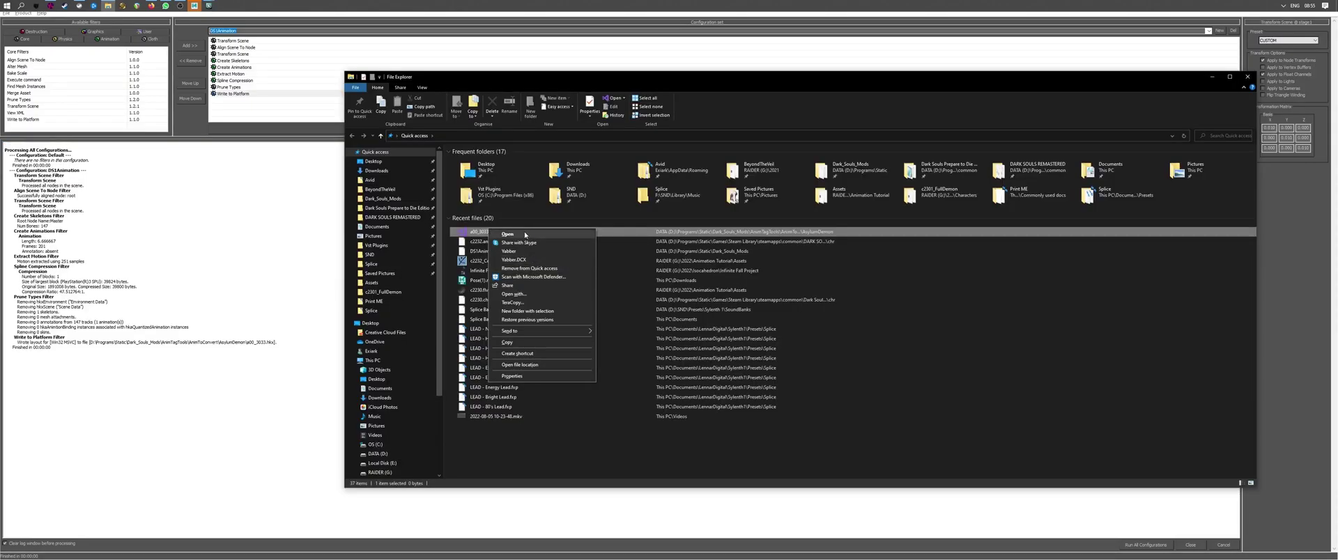
Locate the exported a00_3033.hkx in File Explorer and inspect the c2232-anibnd folder in the Prepare to Die Edition DATA\chr directory
{"action": "left_click", "coordinate": [527, 365]}
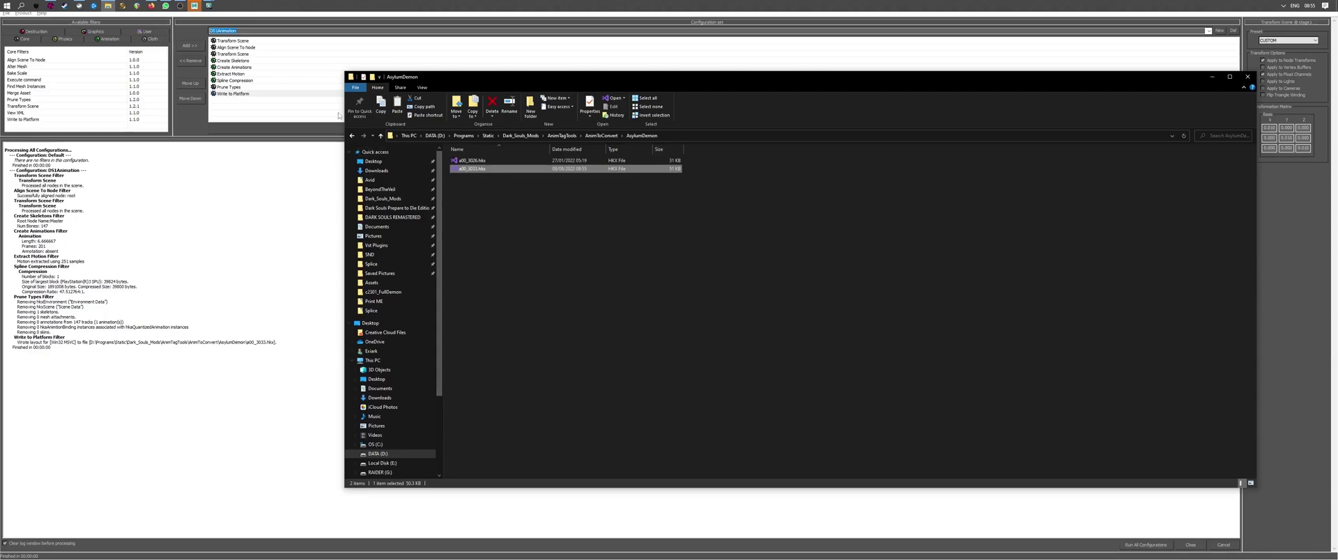
{"action": "left_click", "coordinate": [396, 208]}
{"action": "double_click", "coordinate": [466, 184]}
{"action": "double_click", "coordinate": [463, 161]}
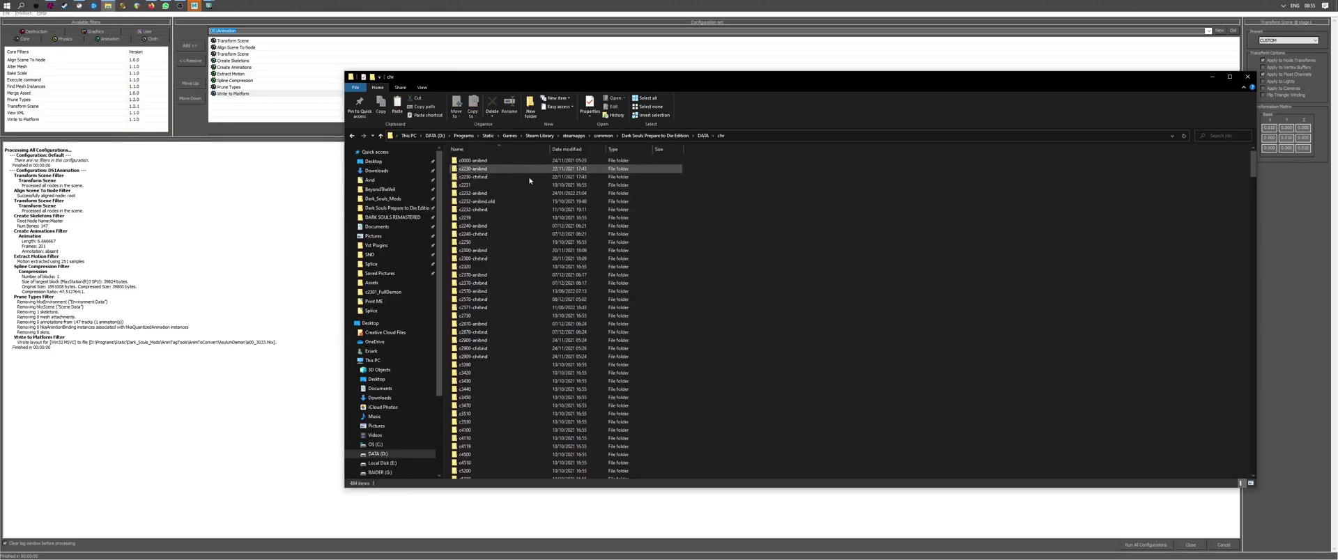
{"action": "double_click", "coordinate": [472, 193]}
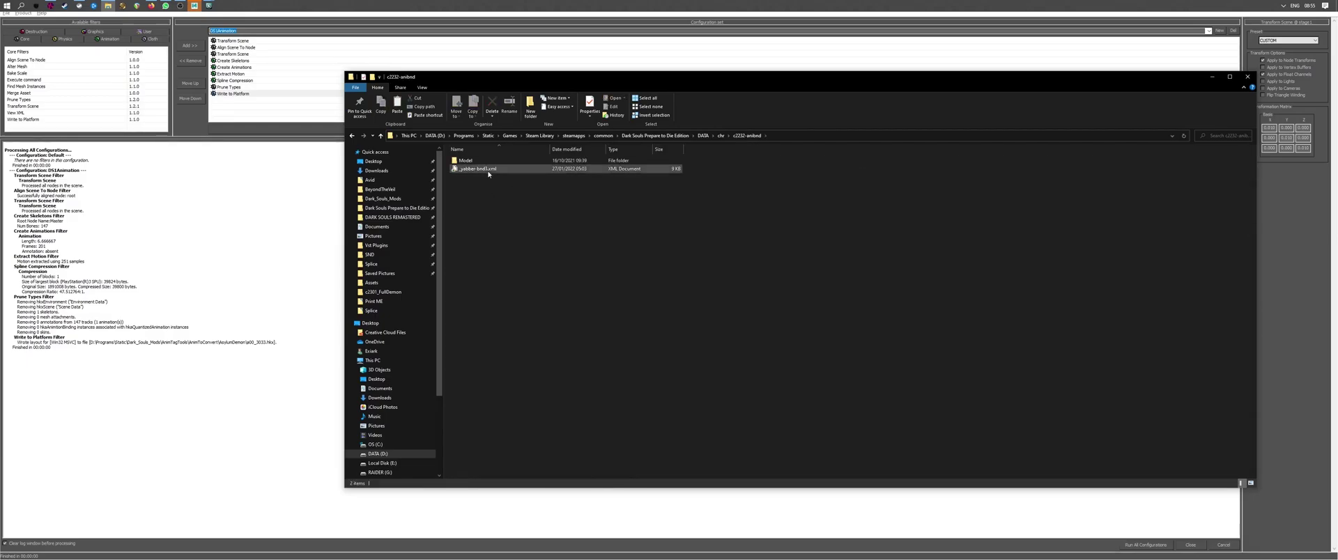
Return to the chr folder and unpack c2232.anibnd with Yabber
{"action": "left_click", "coordinate": [721, 135]}
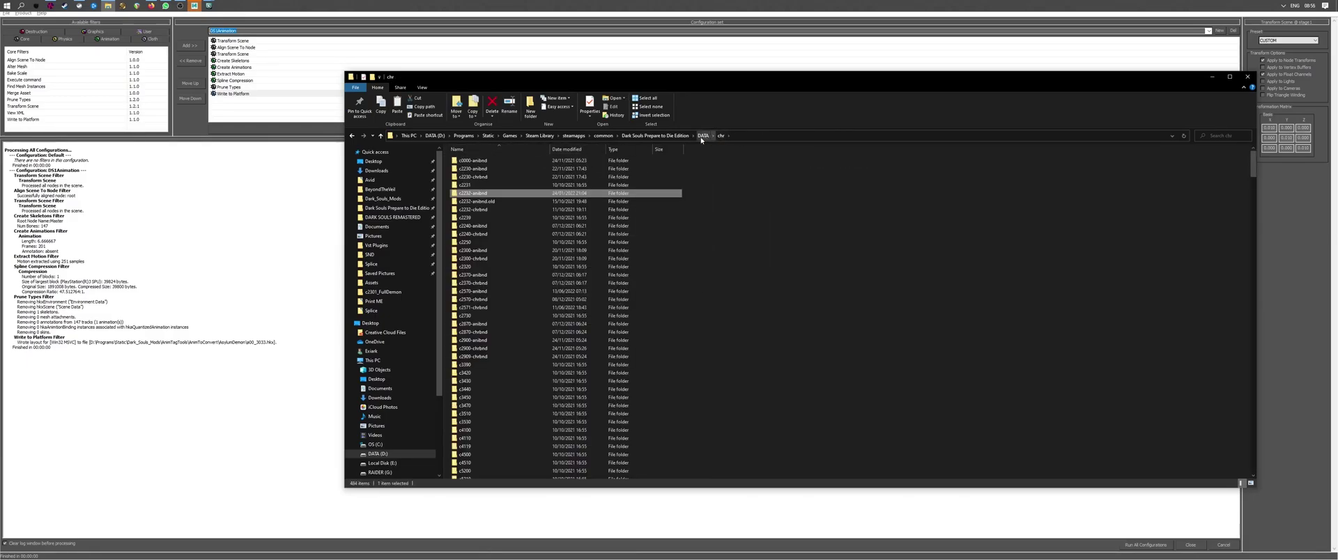
{"action": "scroll", "coordinate": [570, 279], "scroll_direction": "down", "scroll_amount": 5}
{"action": "scroll", "coordinate": [569, 287], "scroll_direction": "down", "scroll_amount": 20}
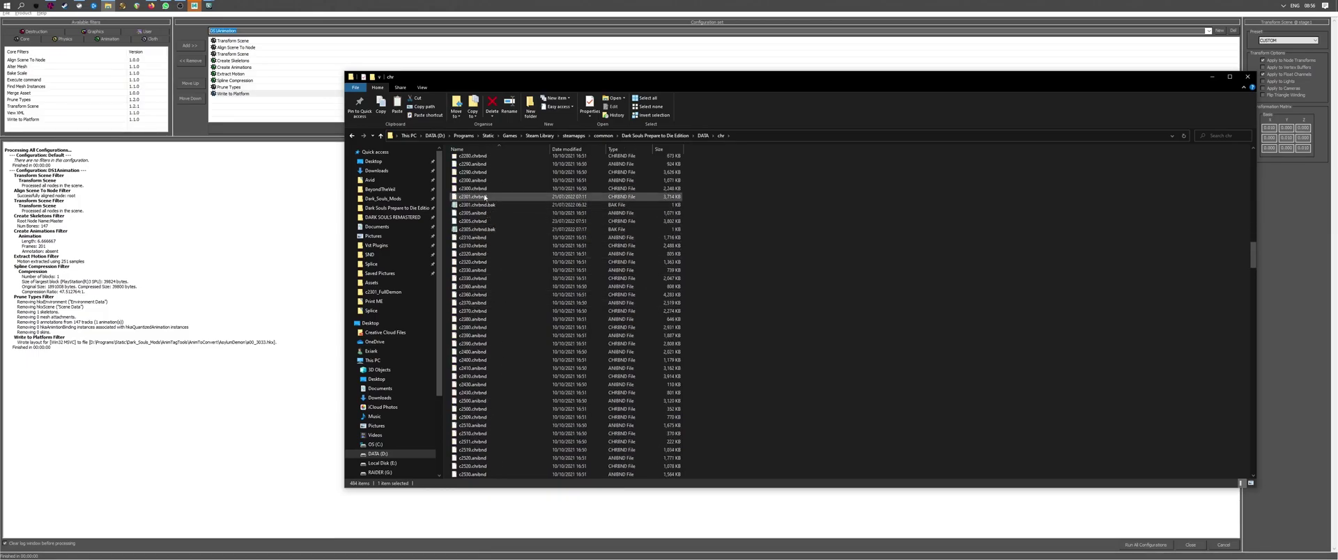
{"action": "scroll", "coordinate": [486, 197], "scroll_direction": "up", "scroll_amount": 6}
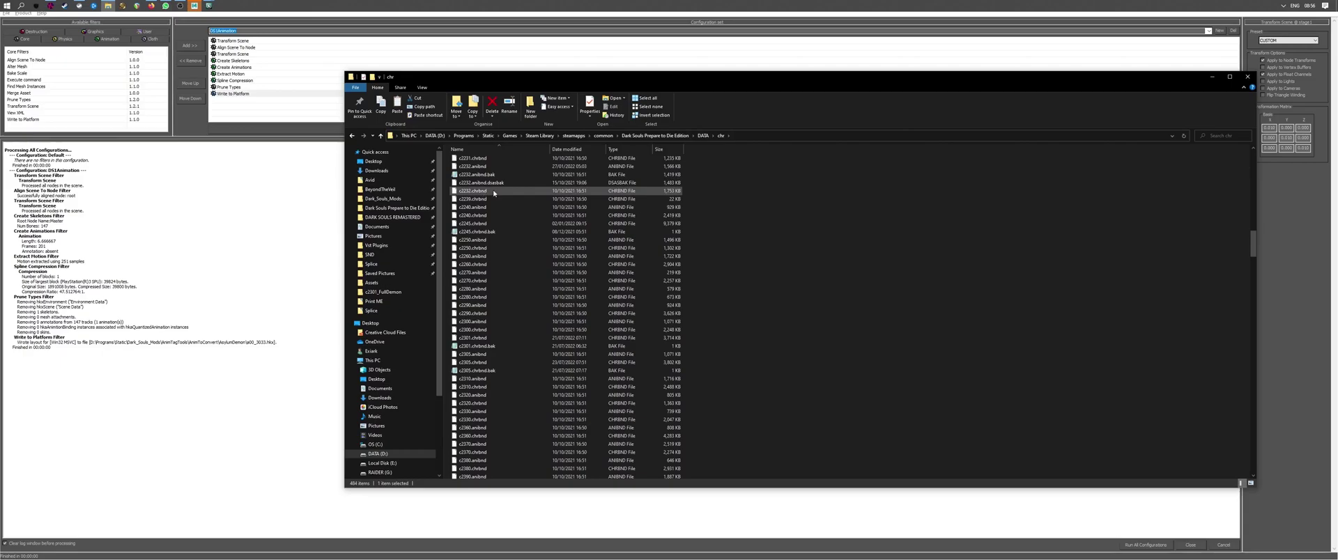
{"action": "right_click", "coordinate": [479, 168]}
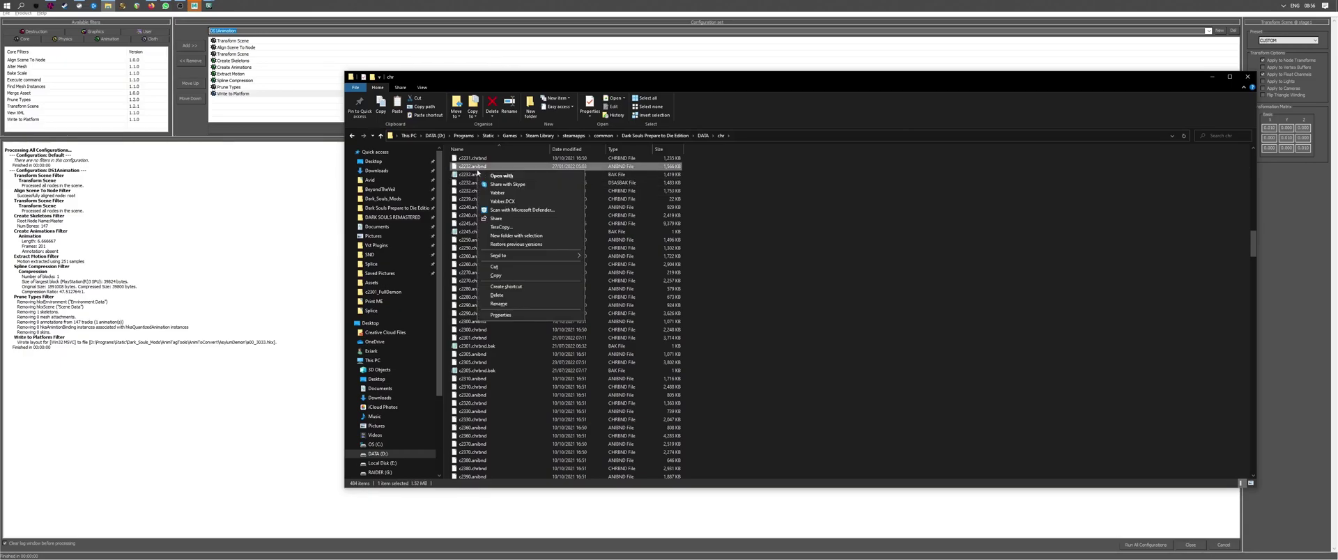
{"action": "left_click", "coordinate": [511, 194]}
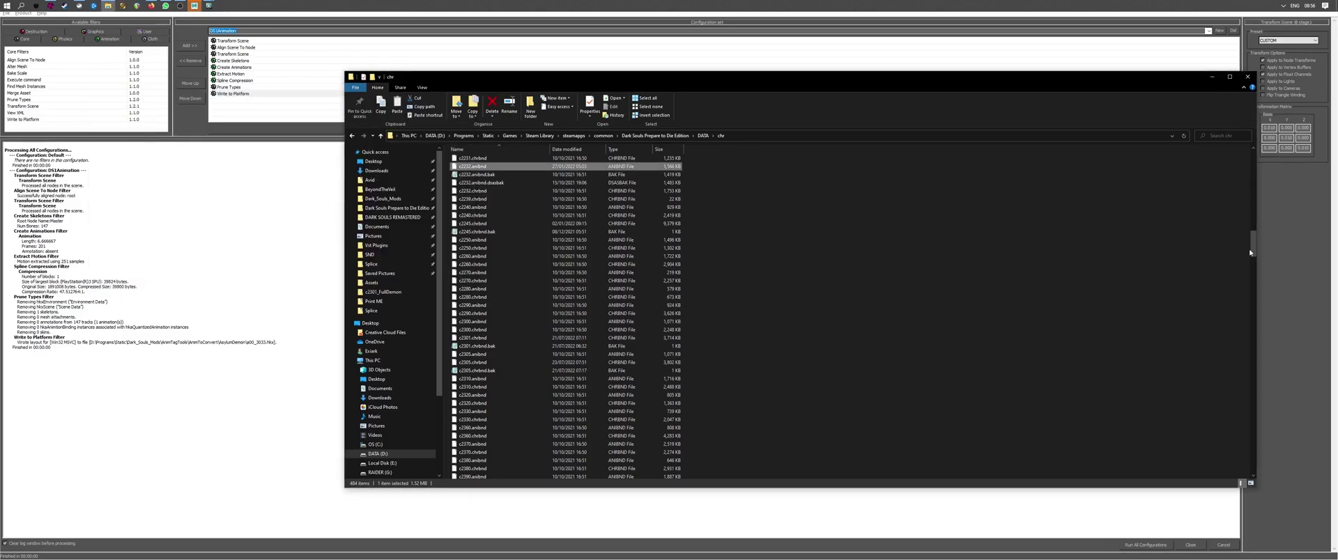
Open the unpacked c2232-anibnd folder in the chr directory
{"action": "left_click_drag", "start_coordinate": [1253, 243], "coordinate": [1162, 143]}
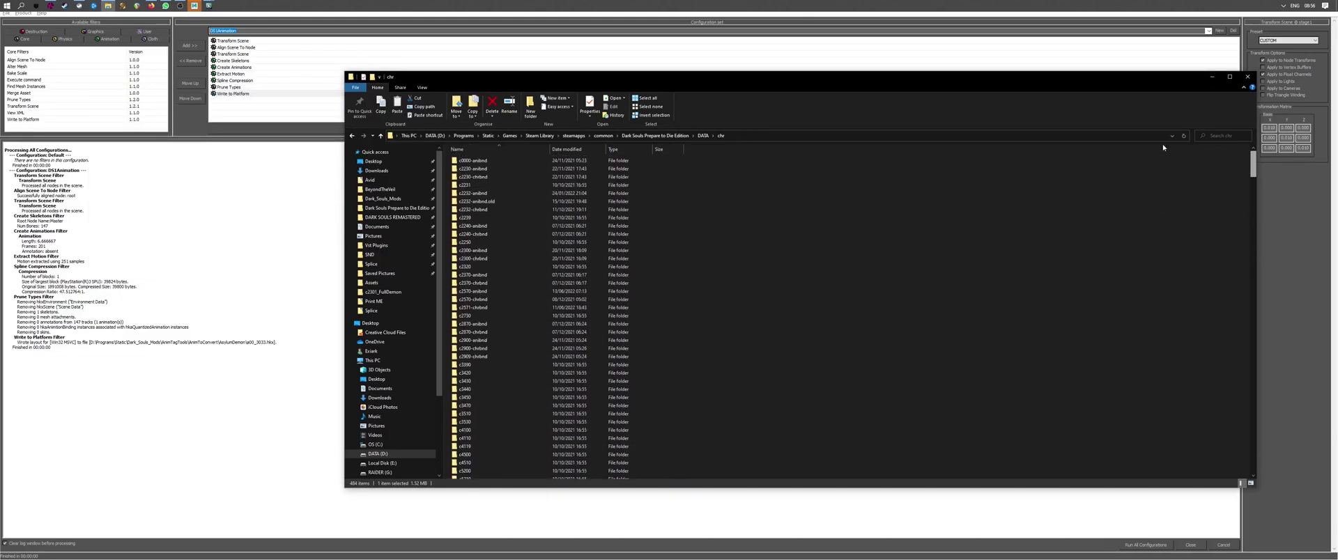
{"action": "double_click", "coordinate": [483, 210]}
{"action": "left_click", "coordinate": [543, 135]}
{"action": "double_click", "coordinate": [494, 194]}
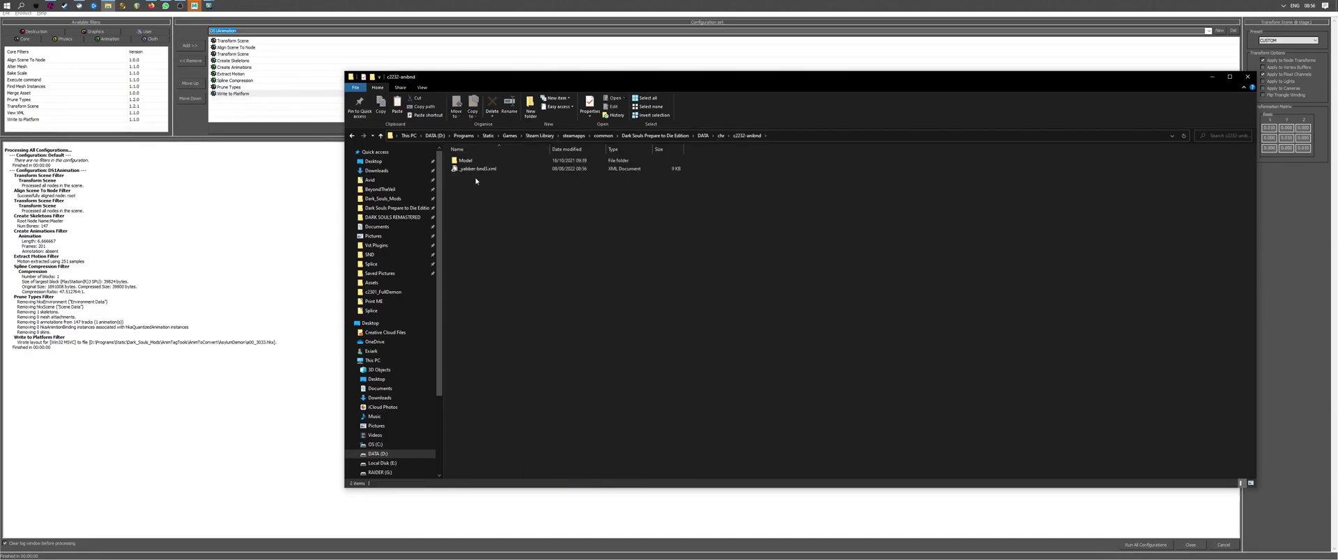
Paste the exported a00_3033.hkx into the c2232 hkxwin32 folder inside Model\chr using TeraCopy
{"action": "double_click", "coordinate": [469, 160]}
{"action": "double_click", "coordinate": [464, 161]}
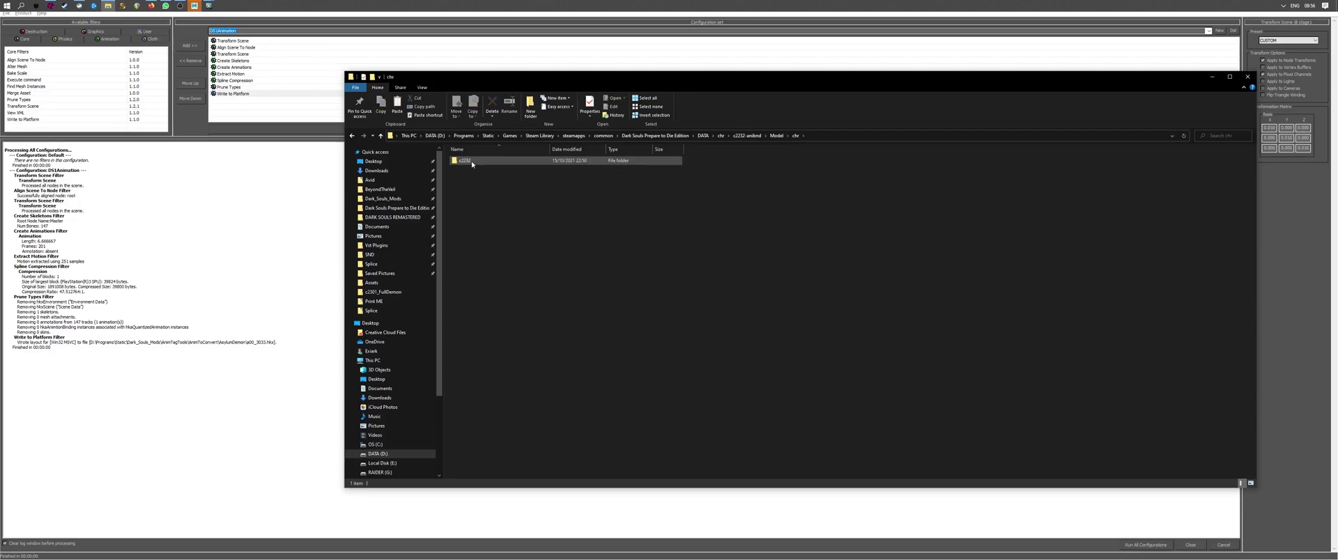
{"action": "double_click", "coordinate": [465, 161]}
{"action": "double_click", "coordinate": [468, 161]}
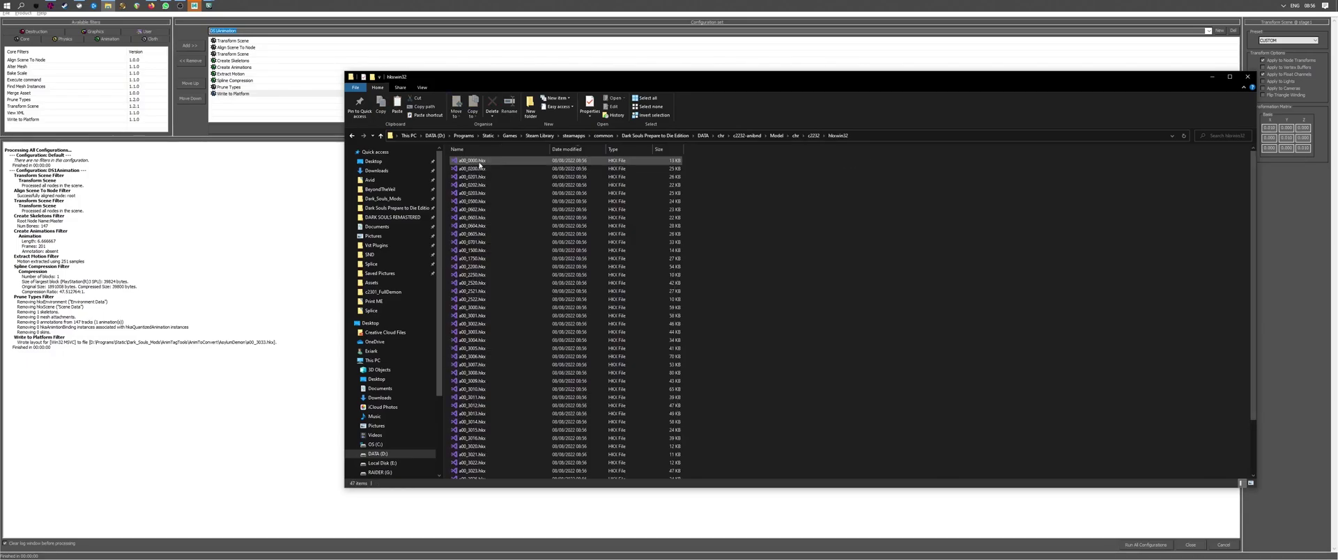
{"action": "right_click", "coordinate": [942, 239]}
{"action": "left_click", "coordinate": [969, 291]}
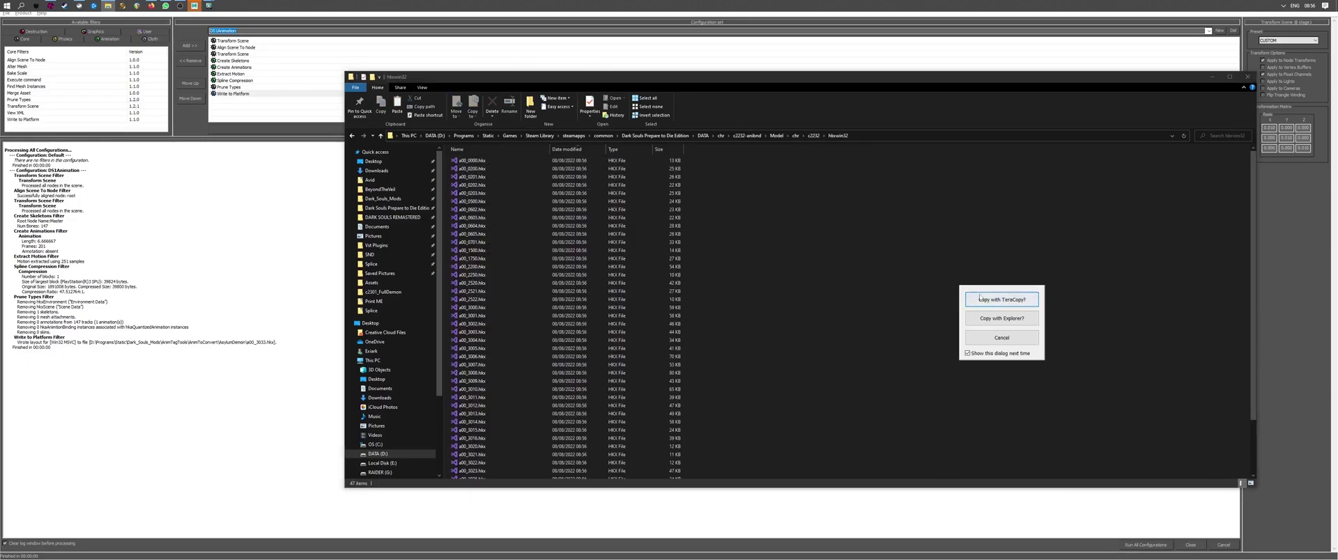
{"action": "left_click", "coordinate": [985, 305]}
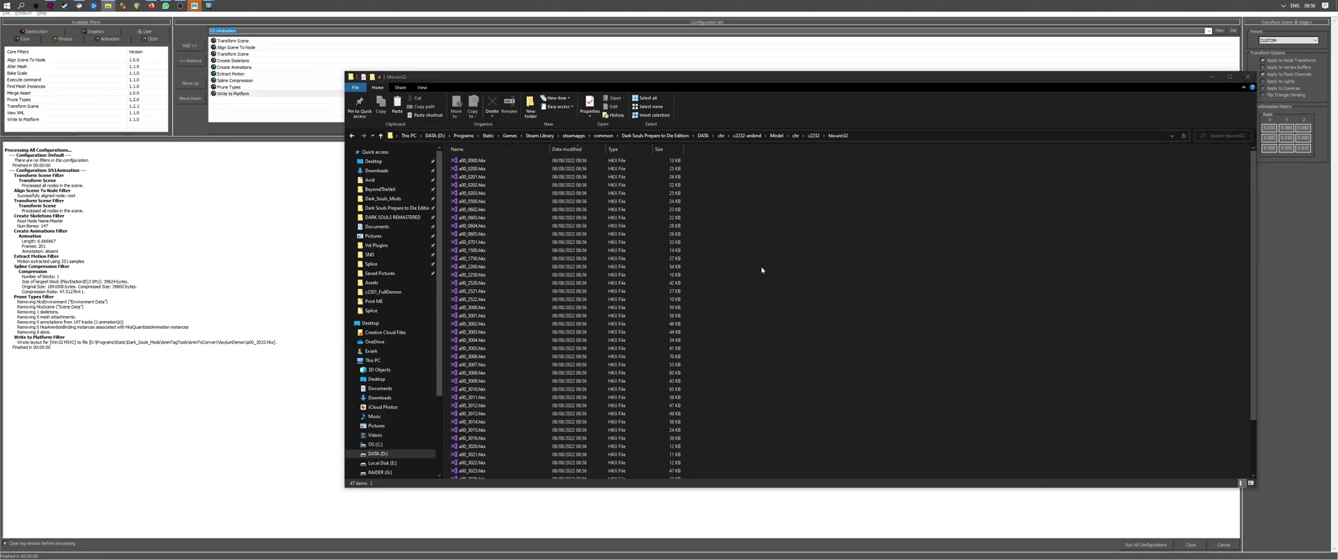
{"action": "left_click", "coordinate": [624, 253]}
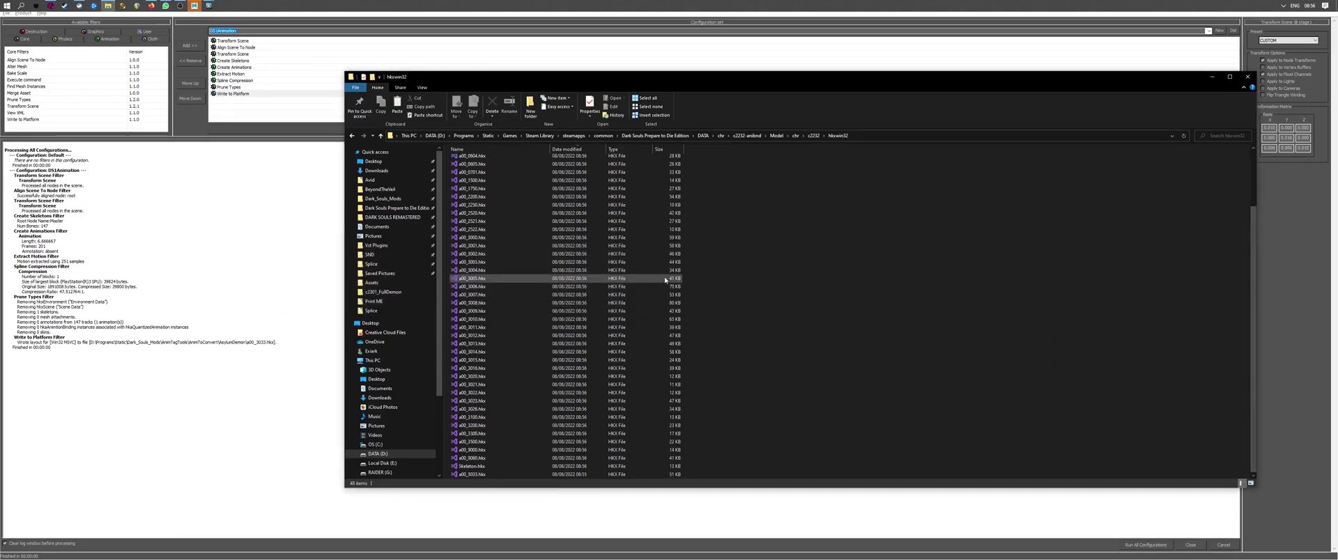
Return to the c2232-anibnd folder and open _yabber-bnd3.xml in Visual Studio
{"action": "left_click", "coordinate": [795, 135]}
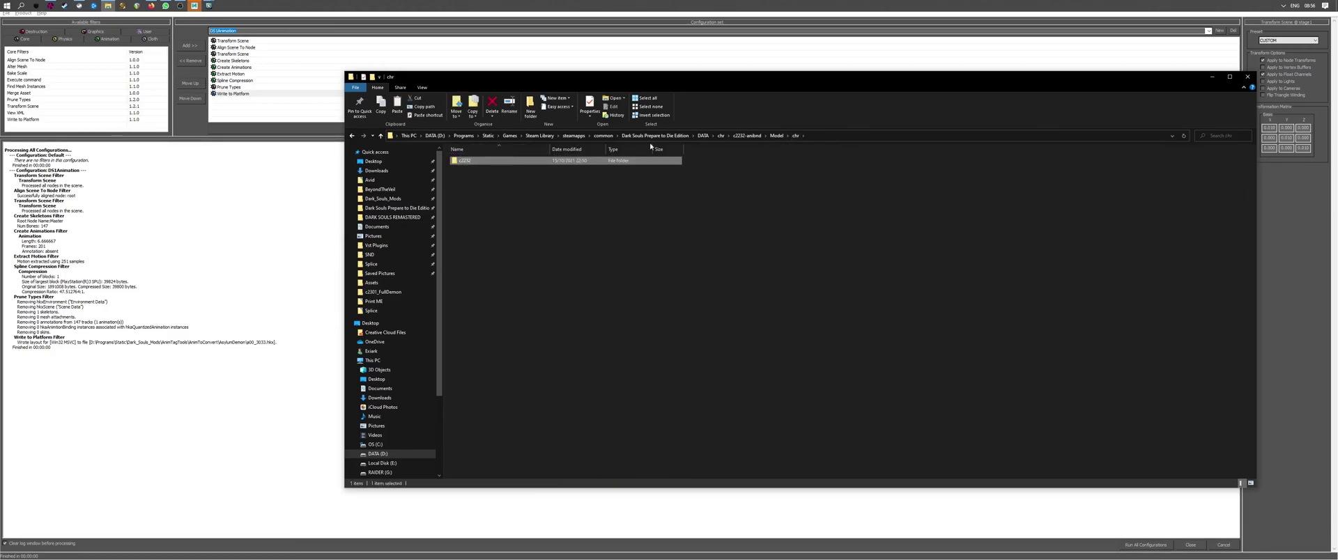
{"action": "left_click", "coordinate": [747, 135]}
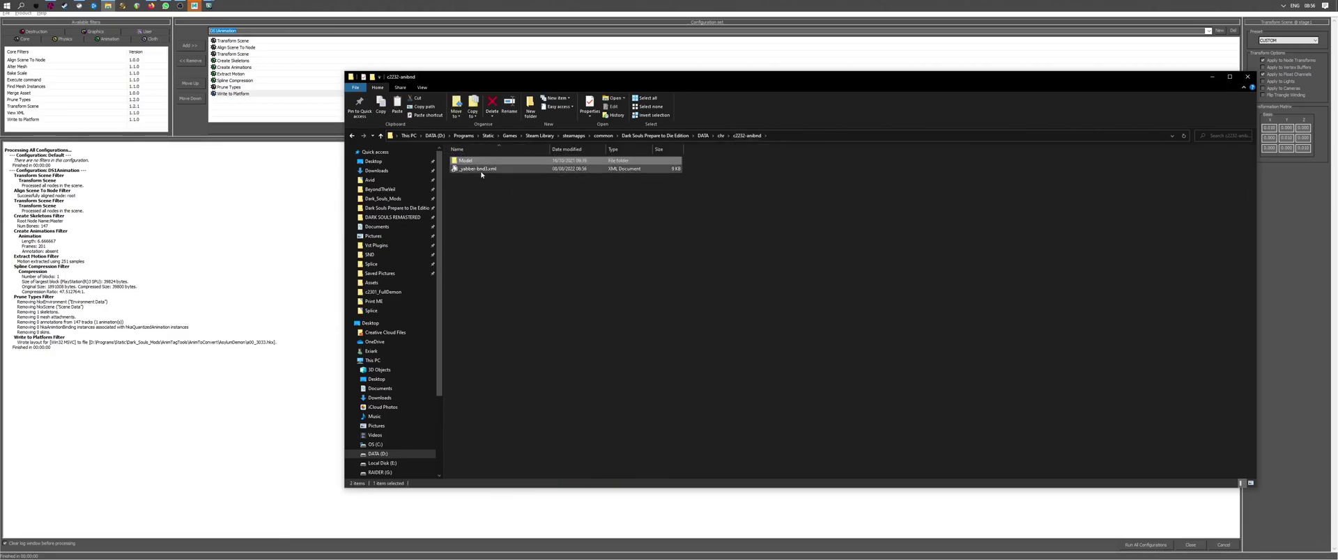
{"action": "left_click", "coordinate": [481, 172]}
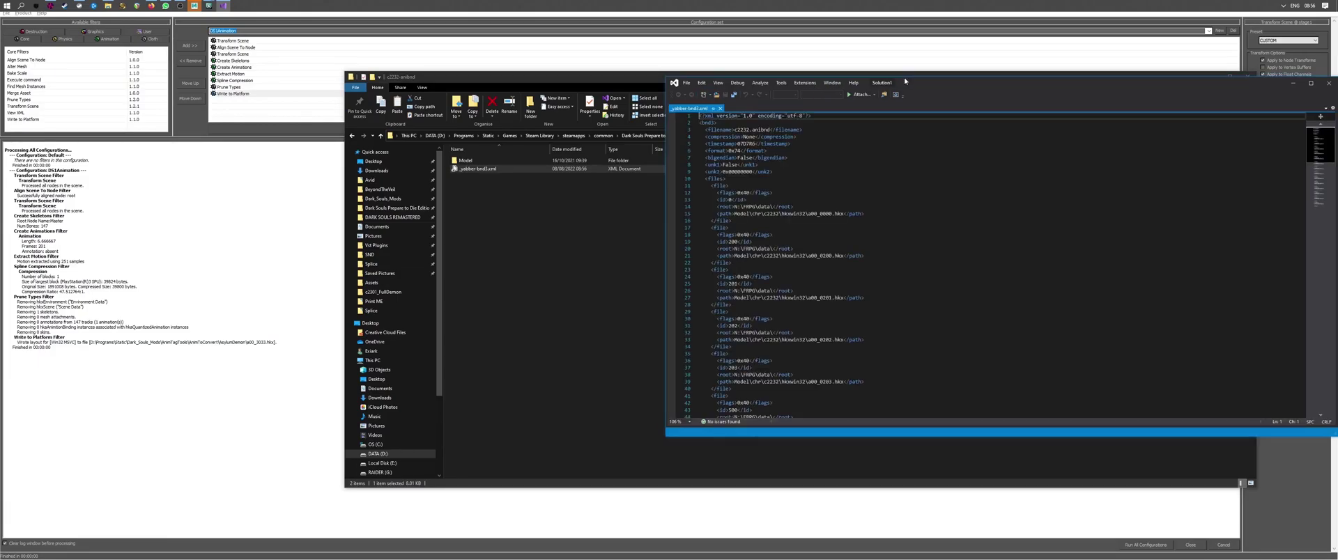
Collapse the a00_3026.hkx file entry in the XML and paste a duplicate of it directly below
{"action": "scroll", "coordinate": [577, 298], "scroll_direction": "down", "scroll_amount": 20}
{"action": "scroll", "coordinate": [577, 297], "scroll_direction": "down", "scroll_amount": 9}
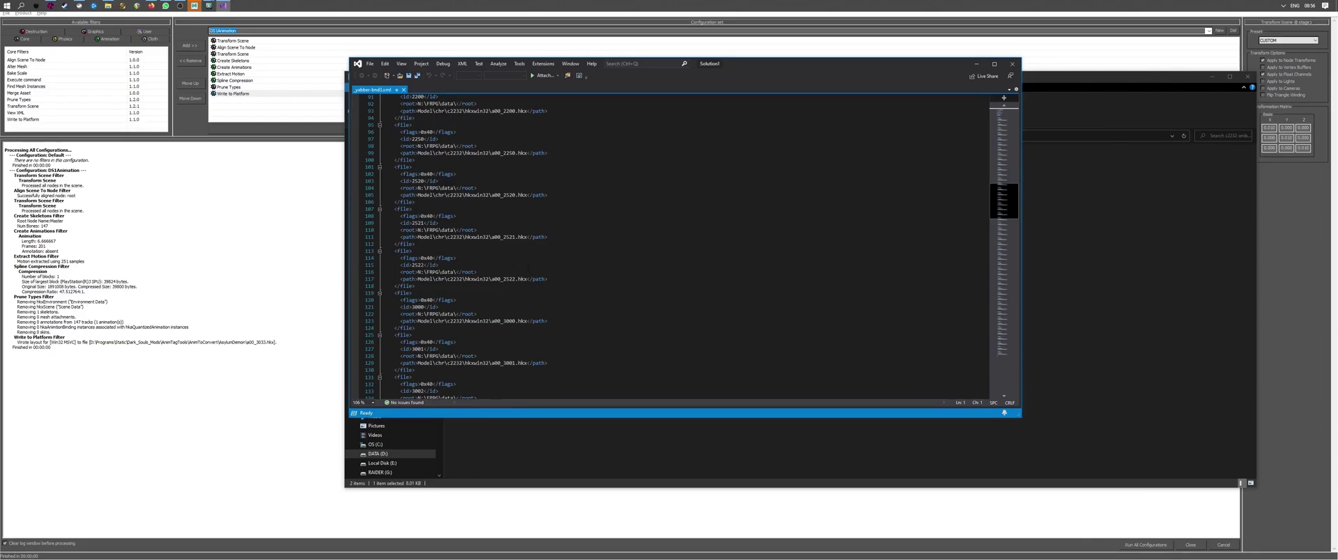
{"action": "scroll", "coordinate": [554, 275], "scroll_direction": "up", "scroll_amount": 5}
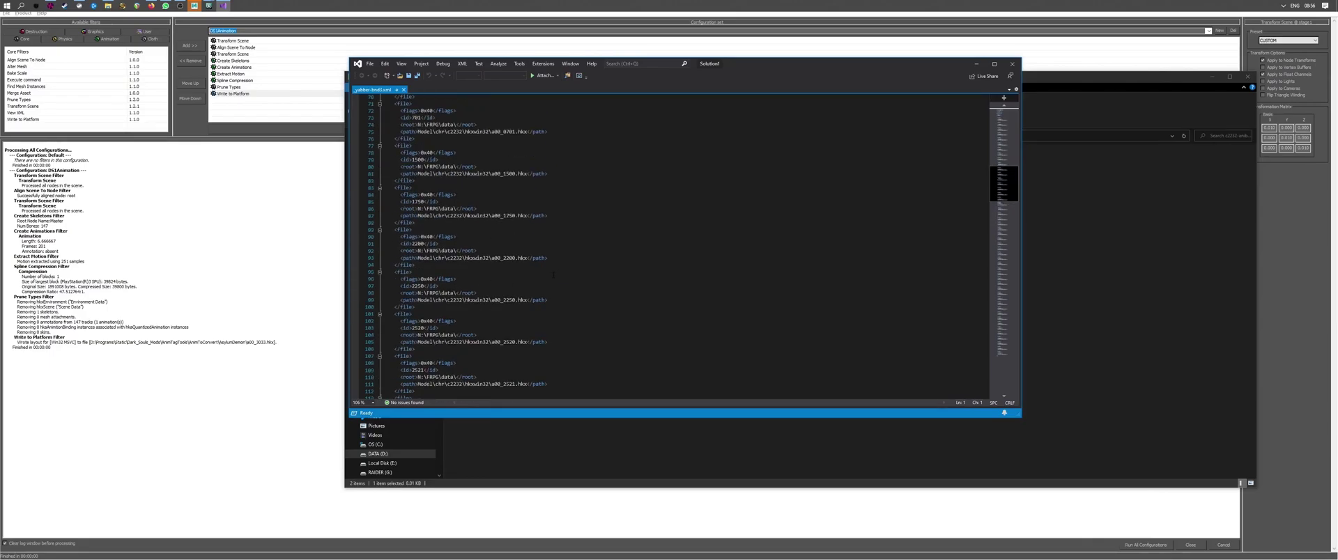
{"action": "scroll", "coordinate": [553, 275], "scroll_direction": "down", "scroll_amount": 12}
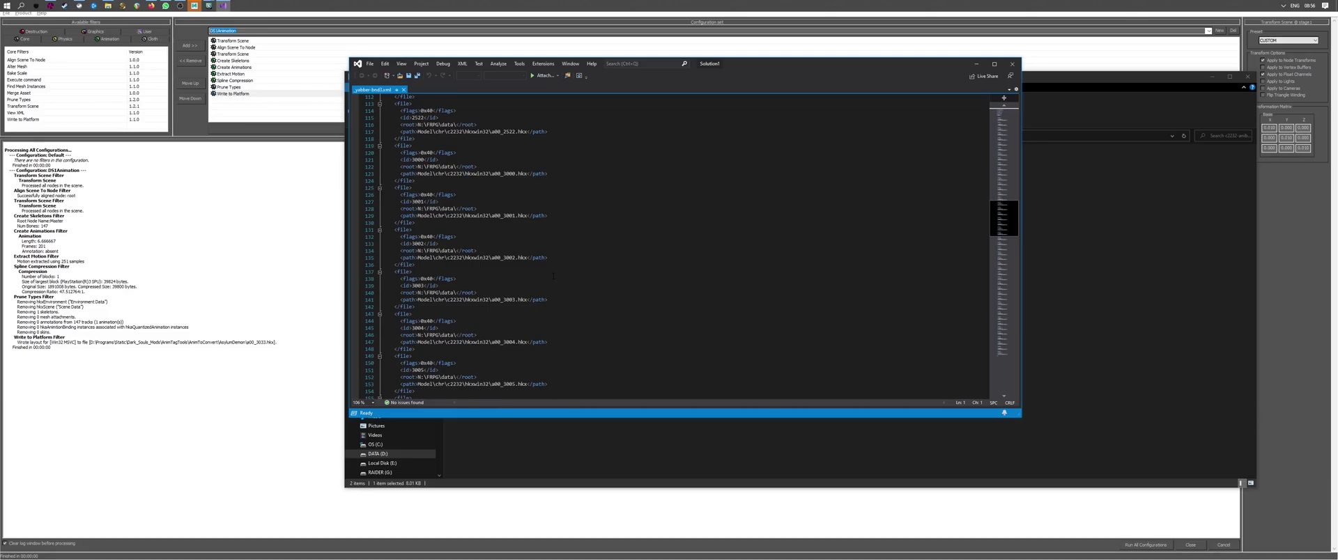
{"action": "scroll", "coordinate": [553, 276], "scroll_direction": "down", "scroll_amount": 12}
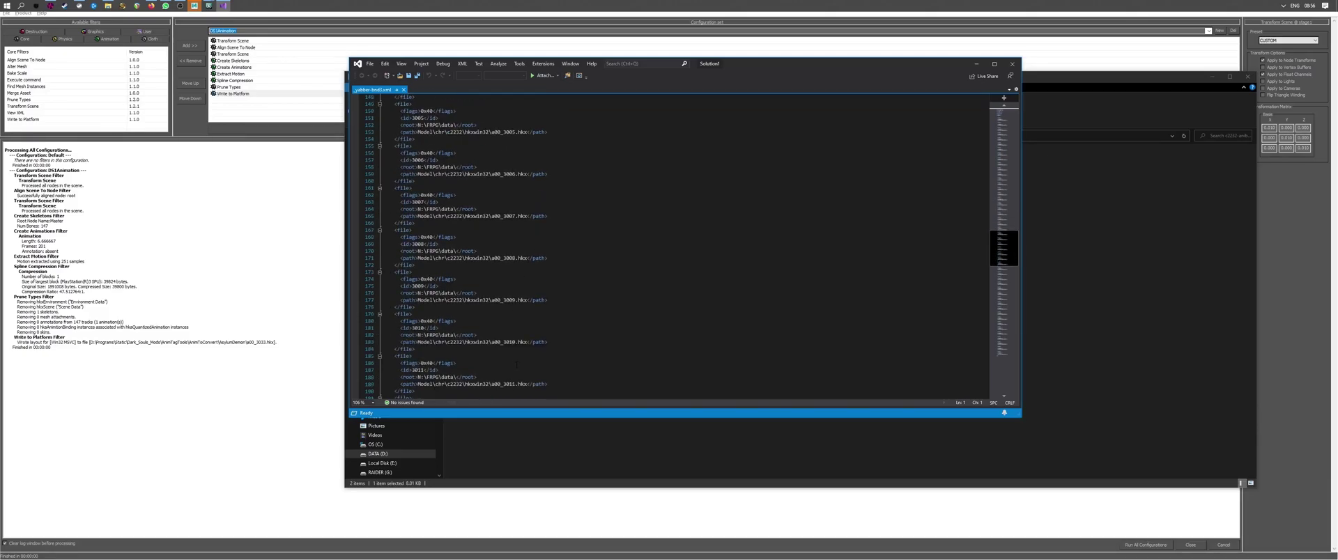
{"action": "scroll", "coordinate": [517, 364], "scroll_direction": "down", "scroll_amount": 12}
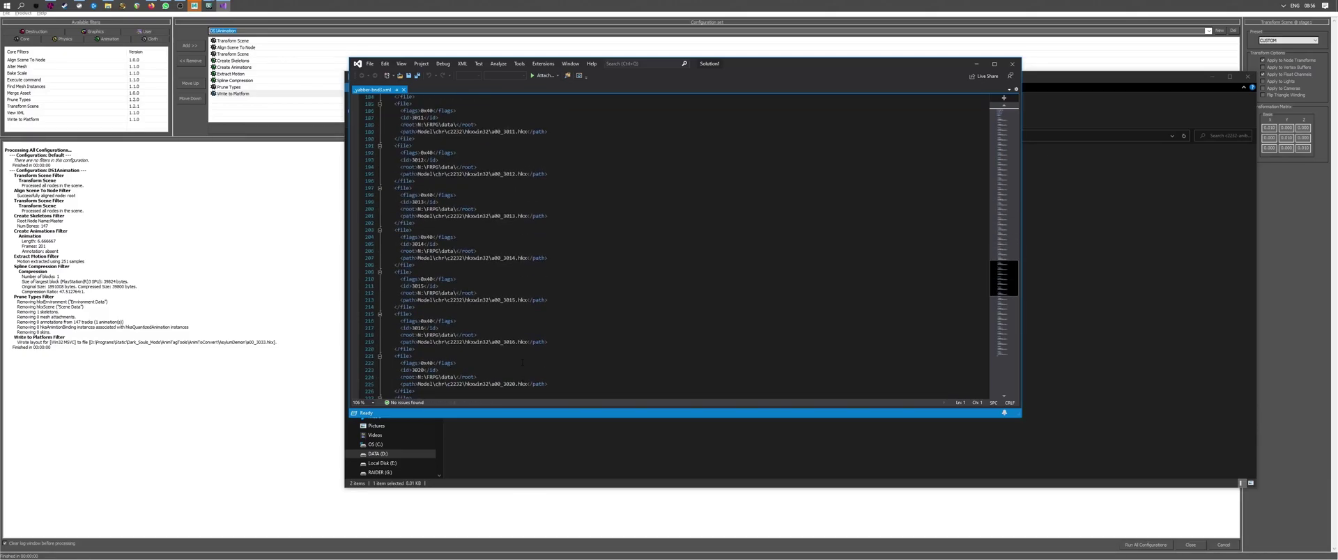
{"action": "scroll", "coordinate": [523, 362], "scroll_direction": "down", "scroll_amount": 9}
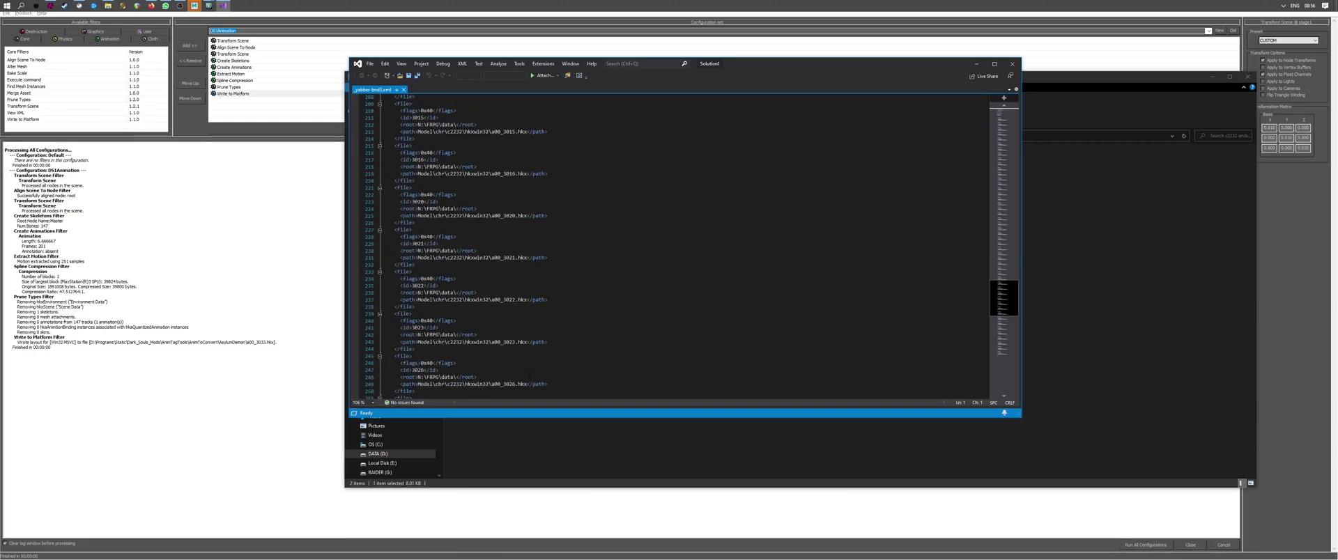
{"action": "scroll", "coordinate": [532, 377], "scroll_direction": "down", "scroll_amount": 1}
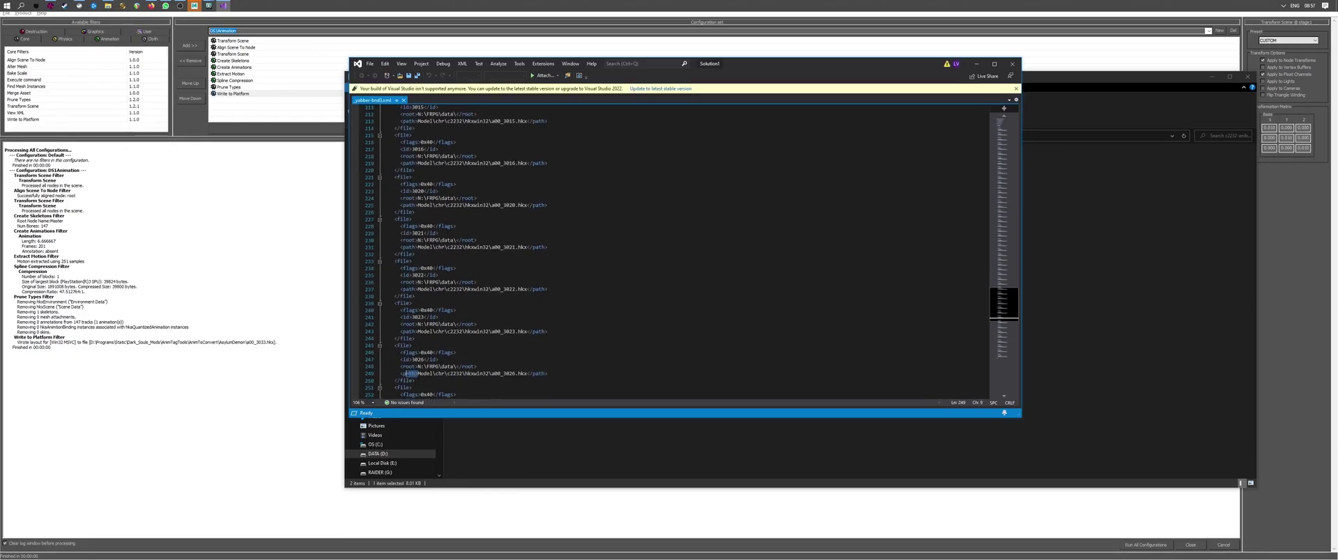
{"action": "left_click", "coordinate": [379, 346]}
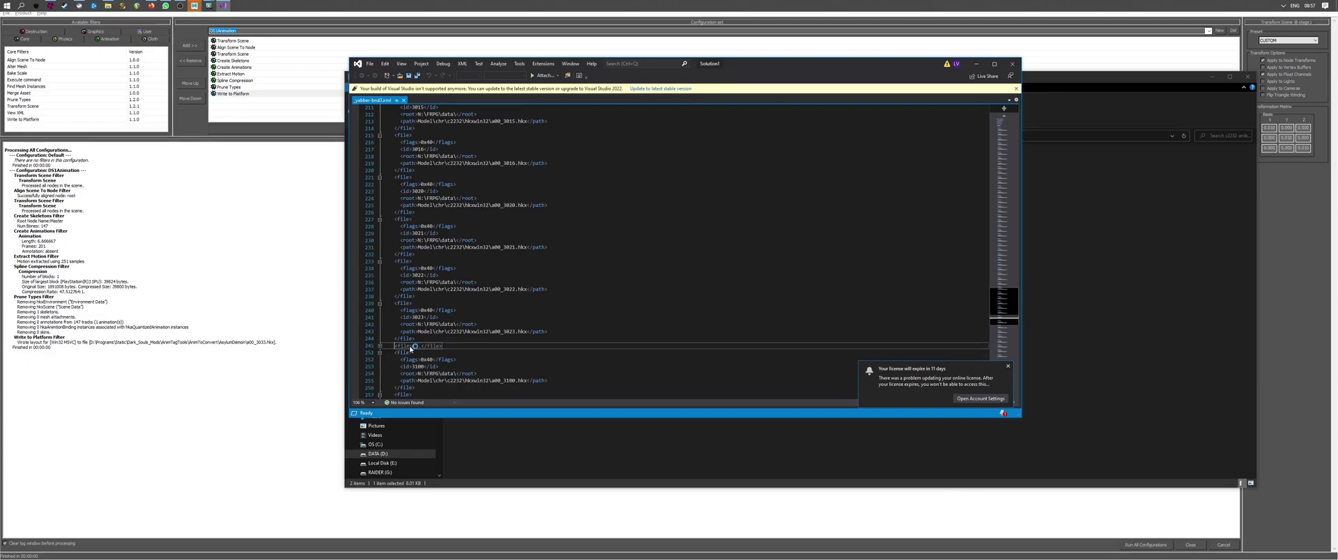
{"action": "left_click", "coordinate": [403, 346]}
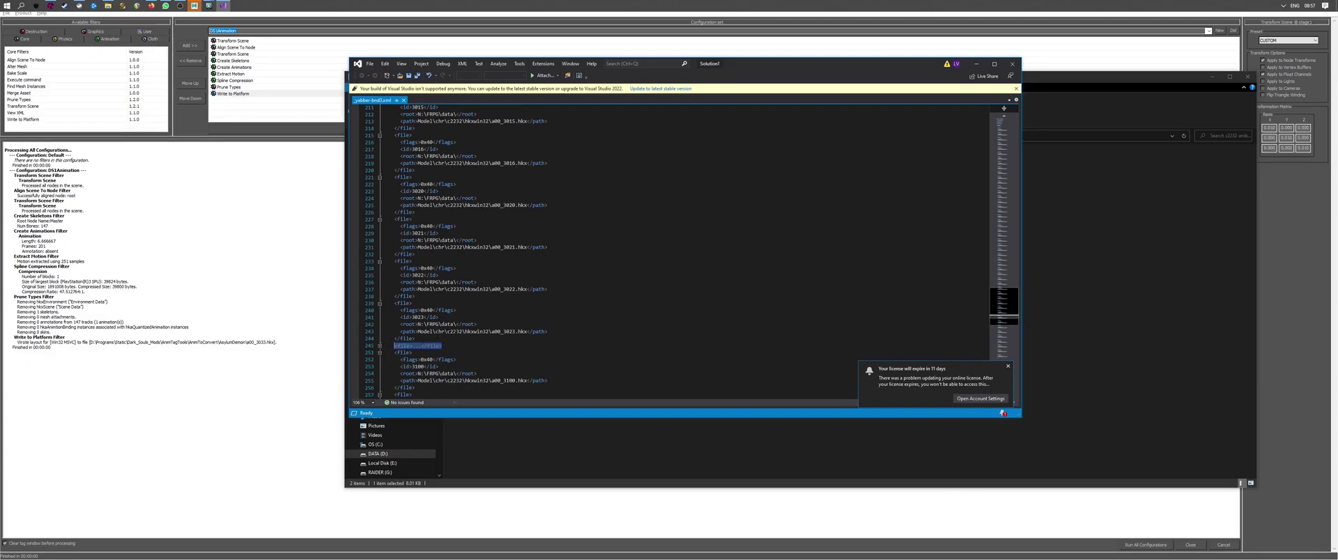
{"action": "key", "text": "ctrl+v"}
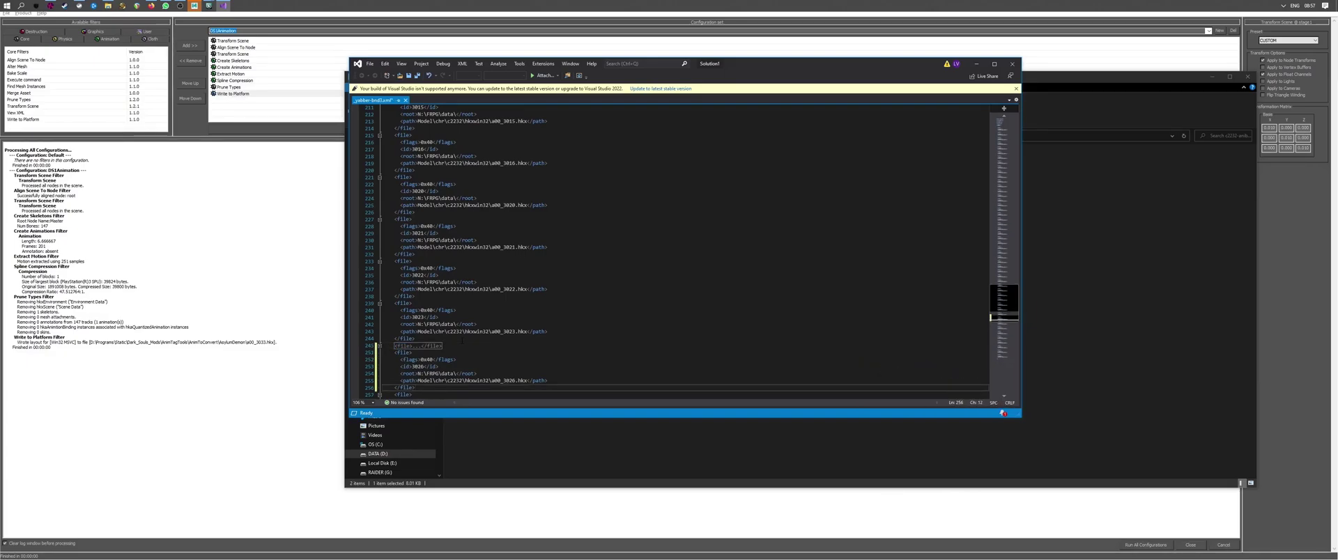
Set the duplicated entry's id to 3033 and its path to a00_3033.hkx, then save and close the XML
{"action": "key", "text": "Up"}
{"action": "key", "text": "Up"}
{"action": "key", "text": "Up"}
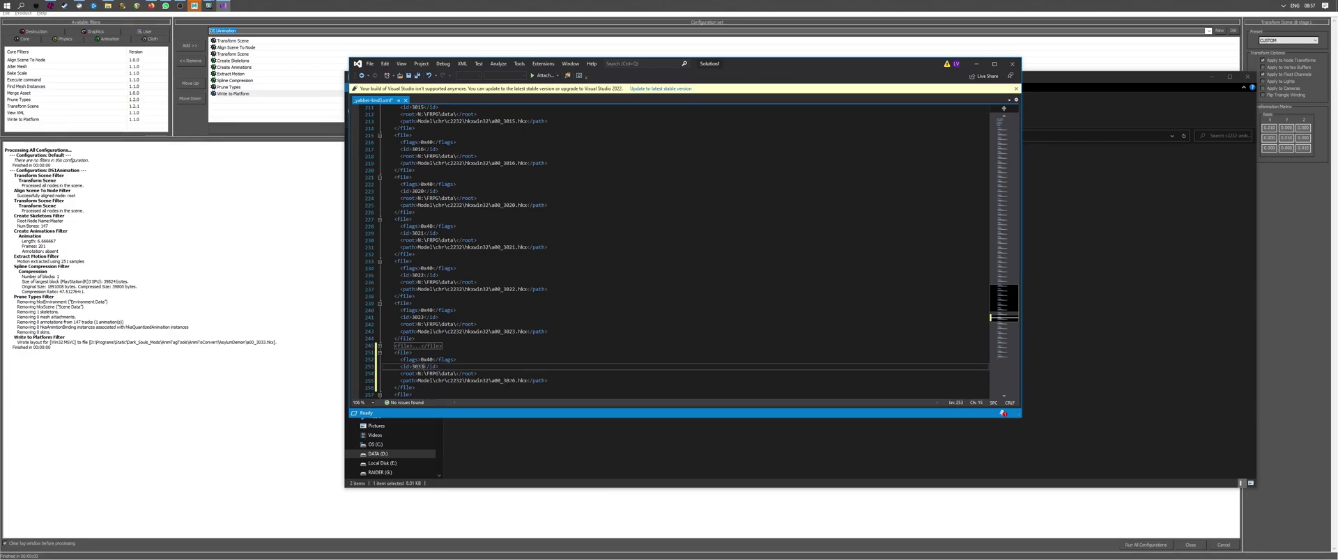
{"action": "left_click", "coordinate": [511, 381]}
{"action": "key", "text": "BackSpace"}
{"action": "key", "text": "Delete"}
{"action": "type", "text": "33"}
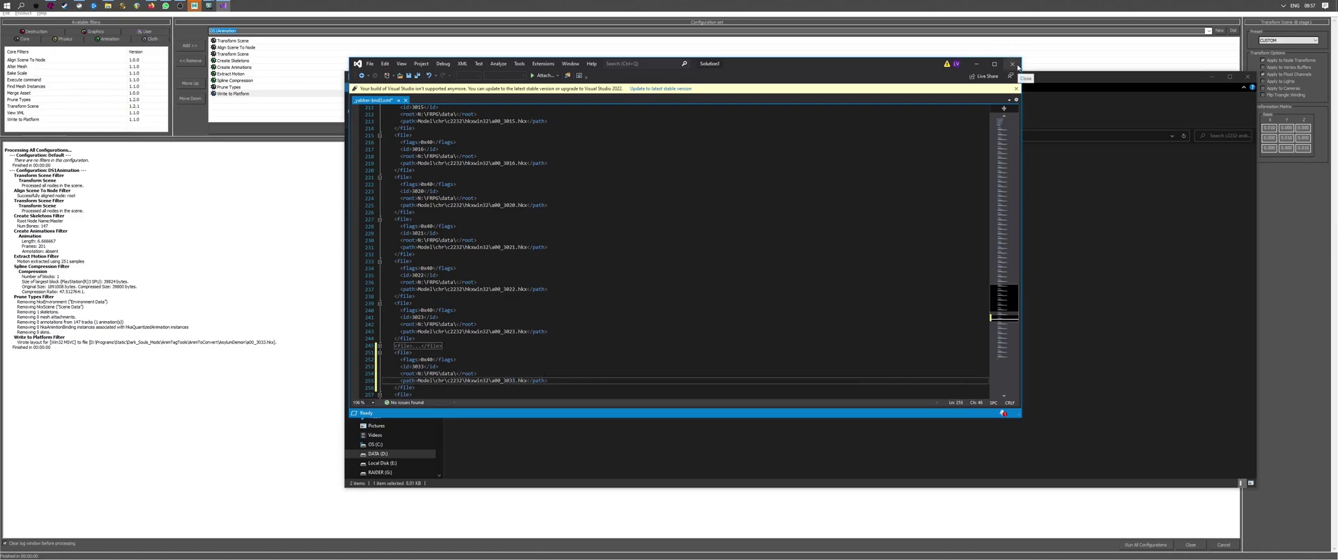
{"action": "left_click", "coordinate": [1018, 67]}
{"action": "left_click", "coordinate": [684, 291]}
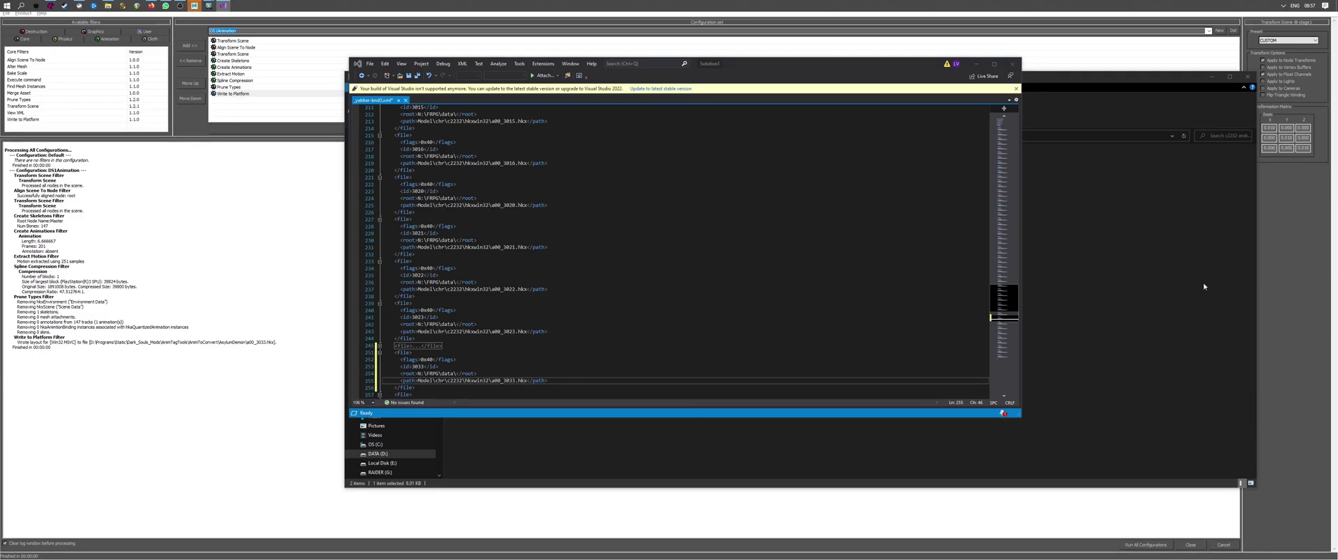
Return to the chr folder and repack the c2232-anibnd folder with Yabber
{"action": "left_click", "coordinate": [739, 163]}
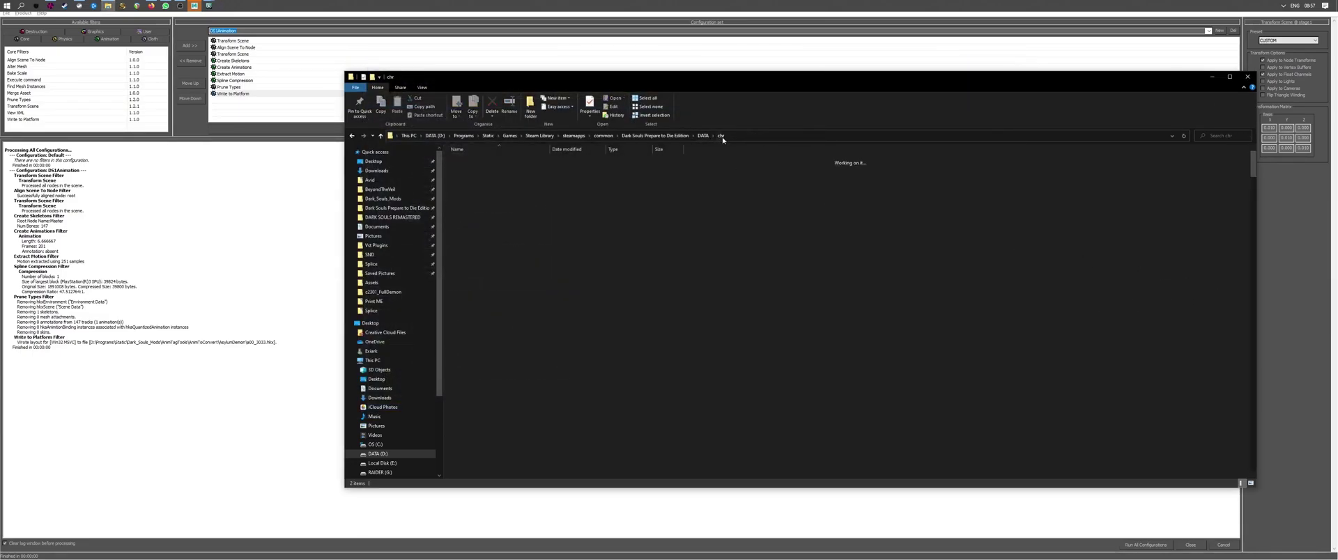
{"action": "left_click", "coordinate": [719, 136]}
{"action": "right_click", "coordinate": [472, 195]}
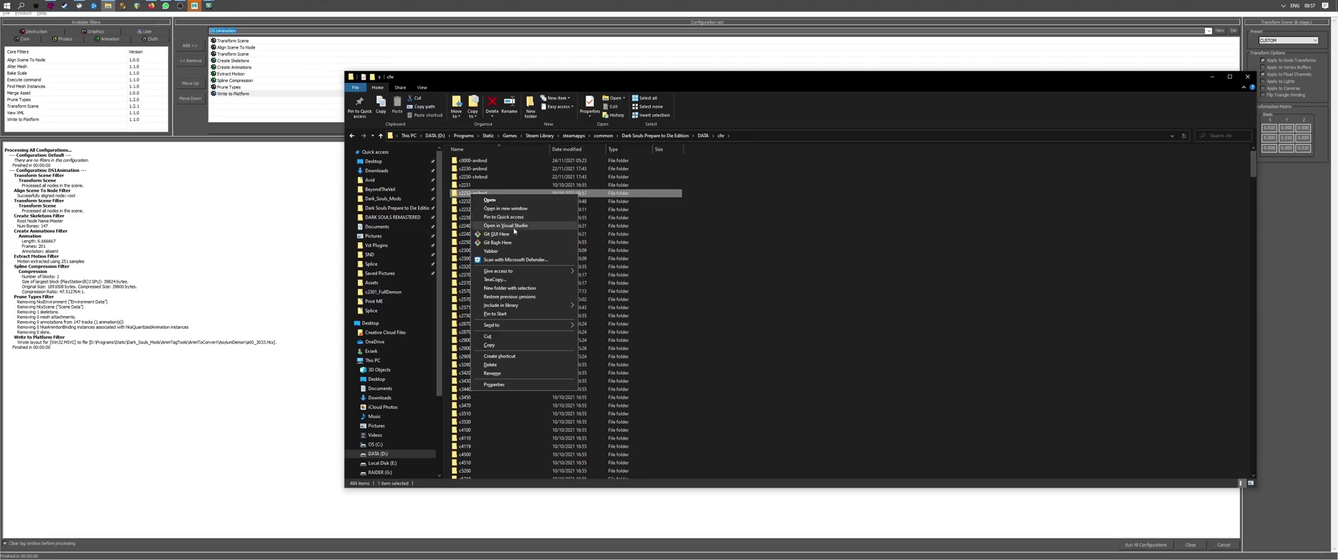
{"action": "left_click", "coordinate": [508, 253]}
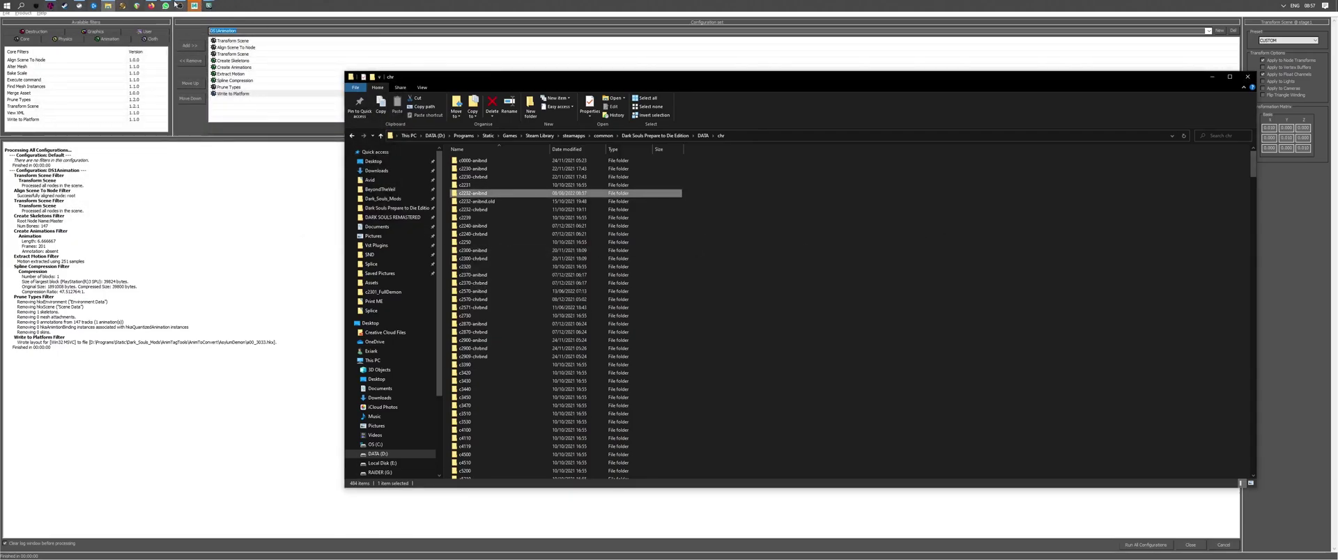
Launch DS Anim Studio and open c2232.anibnd from the Prepare to Die Edition DATA\chr folder, ignoring the loading error
{"action": "left_click", "coordinate": [52, 6]}
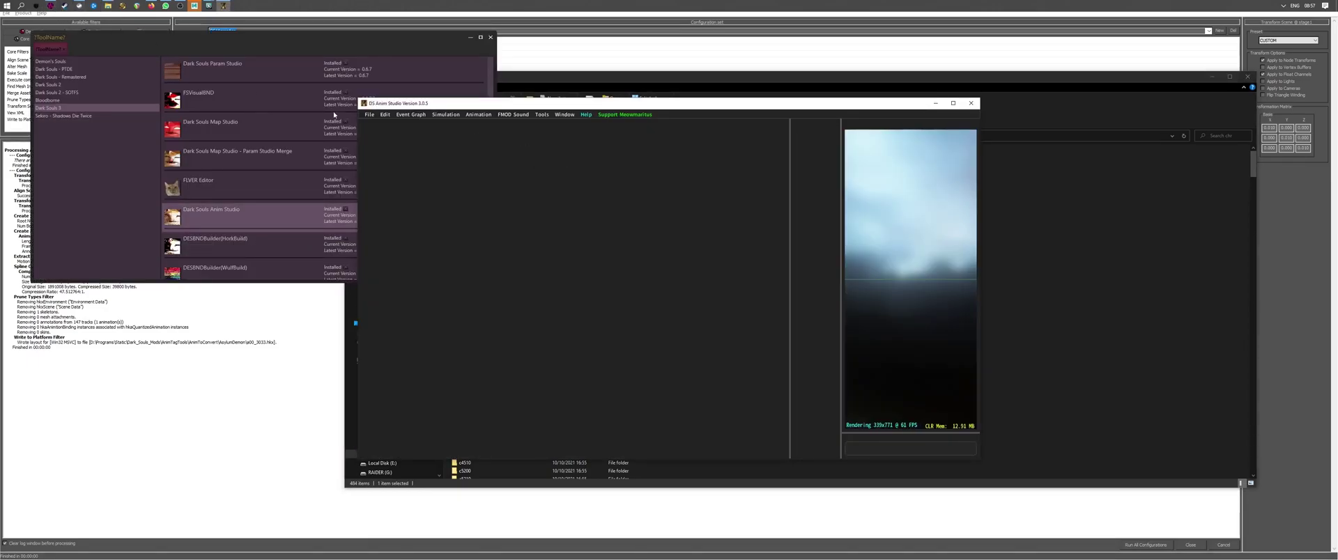
{"action": "left_click", "coordinate": [369, 115]}
{"action": "mouse_move", "coordinate": [390, 137]}
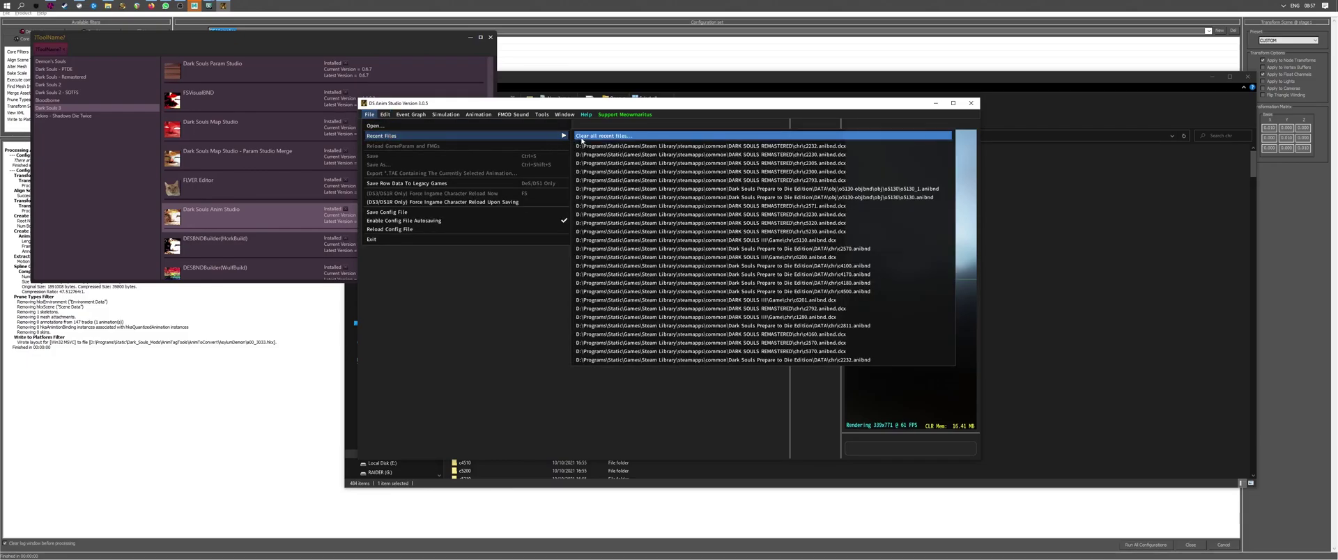
{"action": "left_click", "coordinate": [377, 126]}
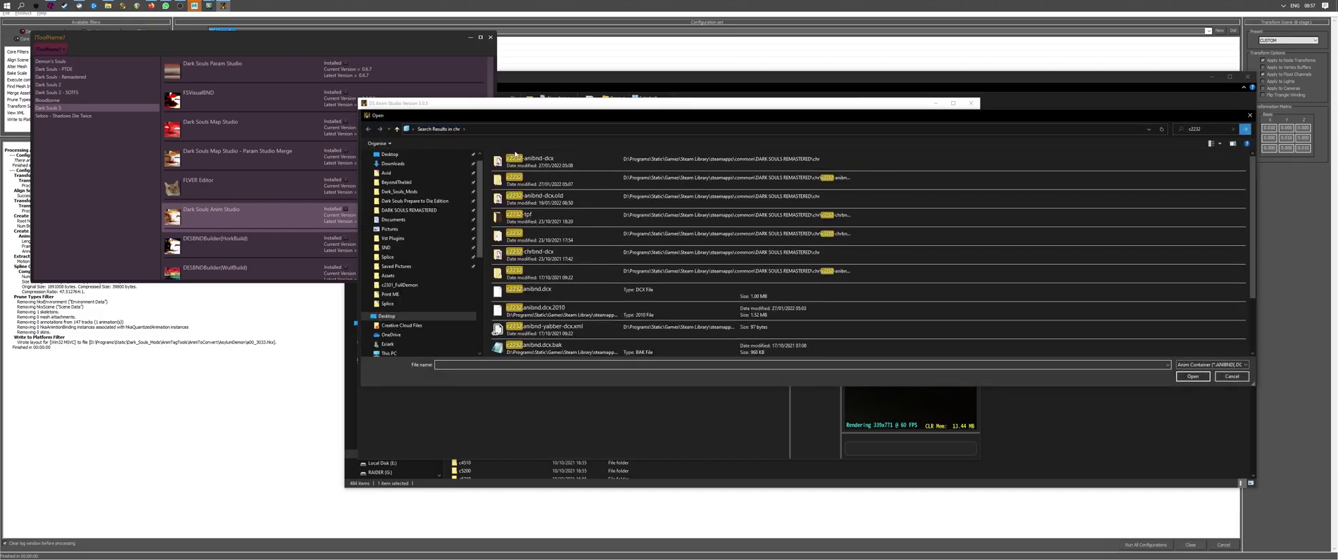
{"action": "left_click", "coordinate": [415, 200]}
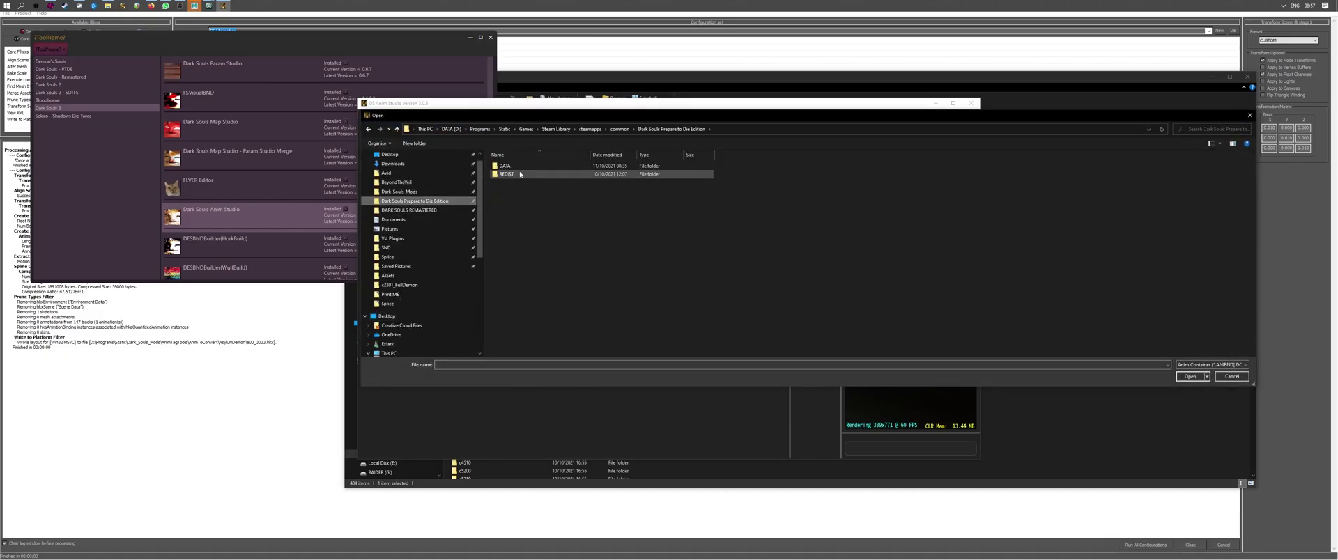
{"action": "left_click", "coordinate": [520, 174]}
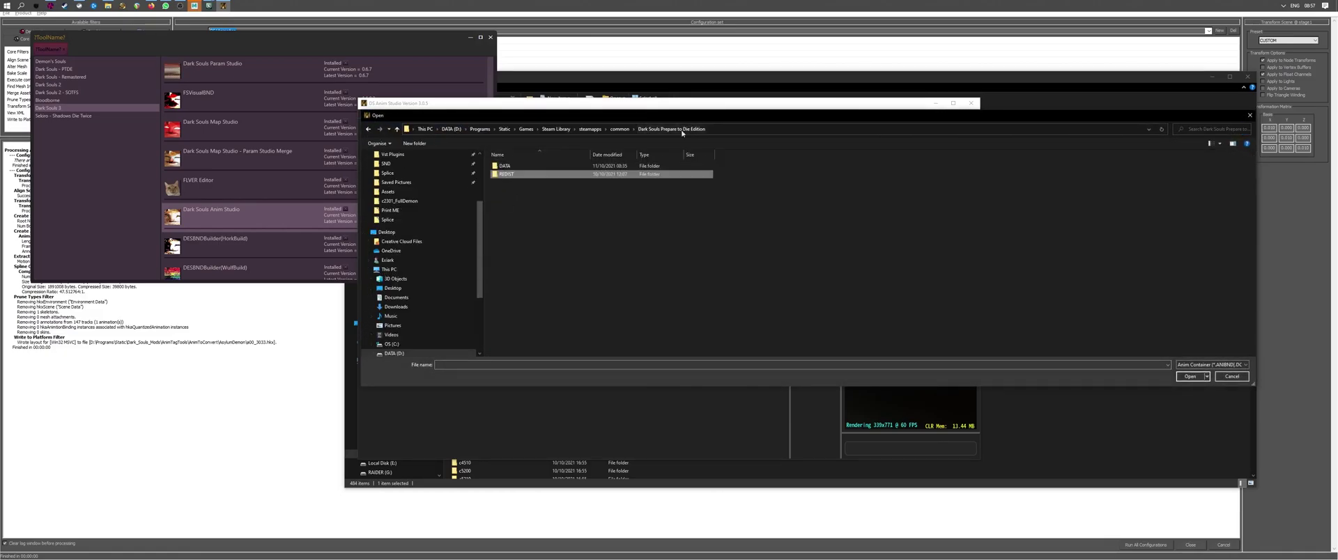
{"action": "double_click", "coordinate": [509, 167]}
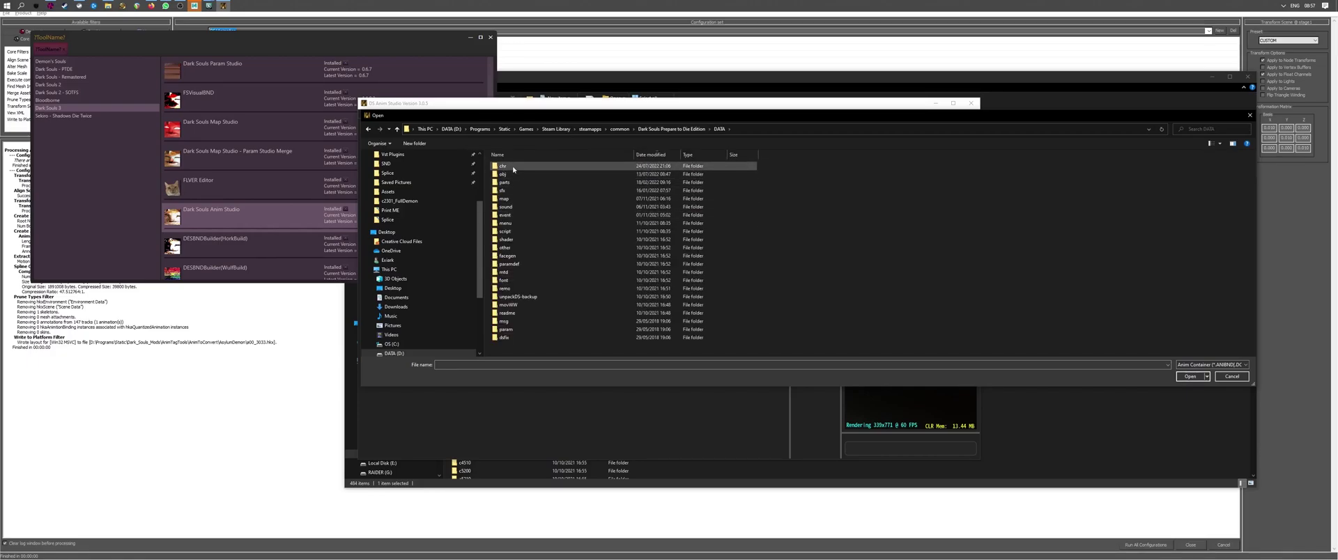
{"action": "double_click", "coordinate": [513, 168]}
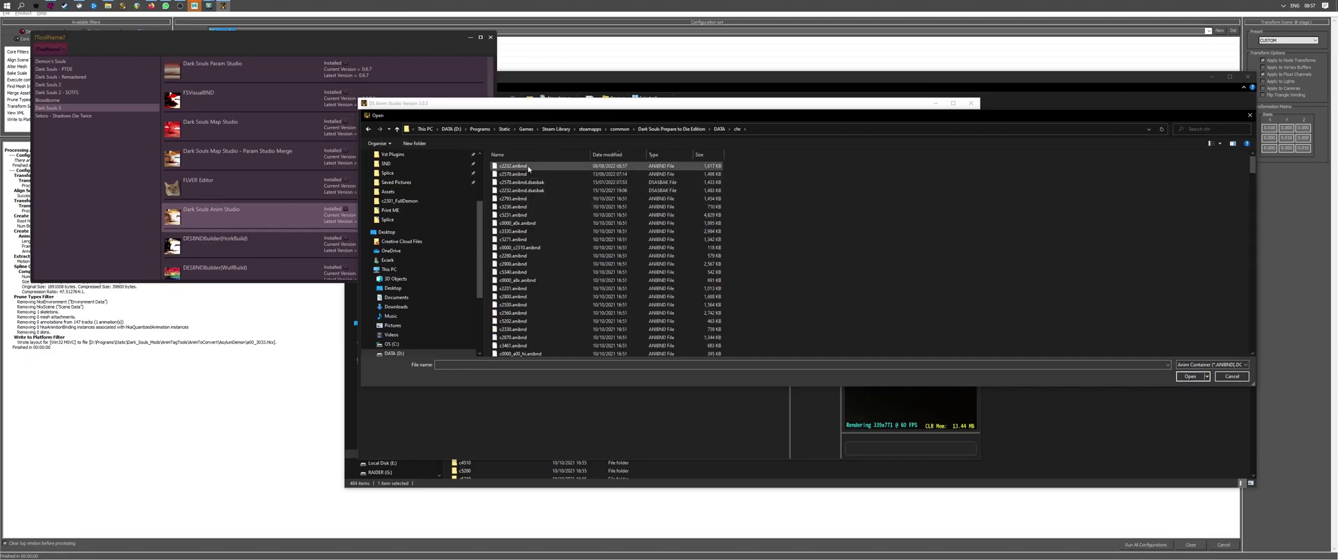
{"action": "left_click", "coordinate": [528, 167]}
{"action": "left_click", "coordinate": [1191, 379]}
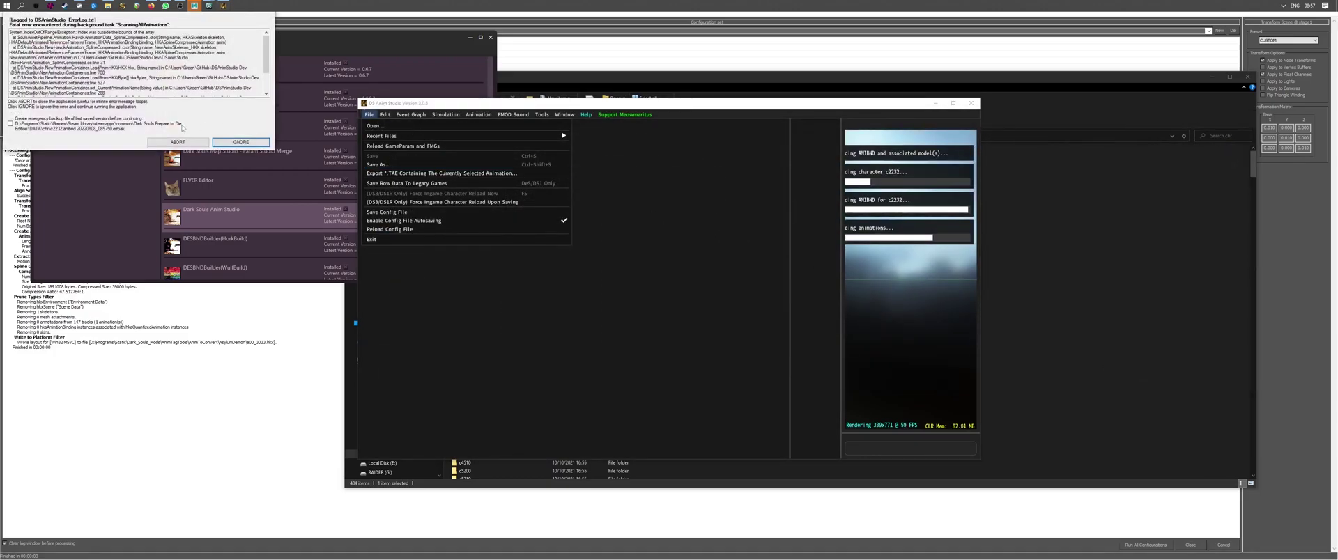
{"action": "left_click", "coordinate": [240, 142]}
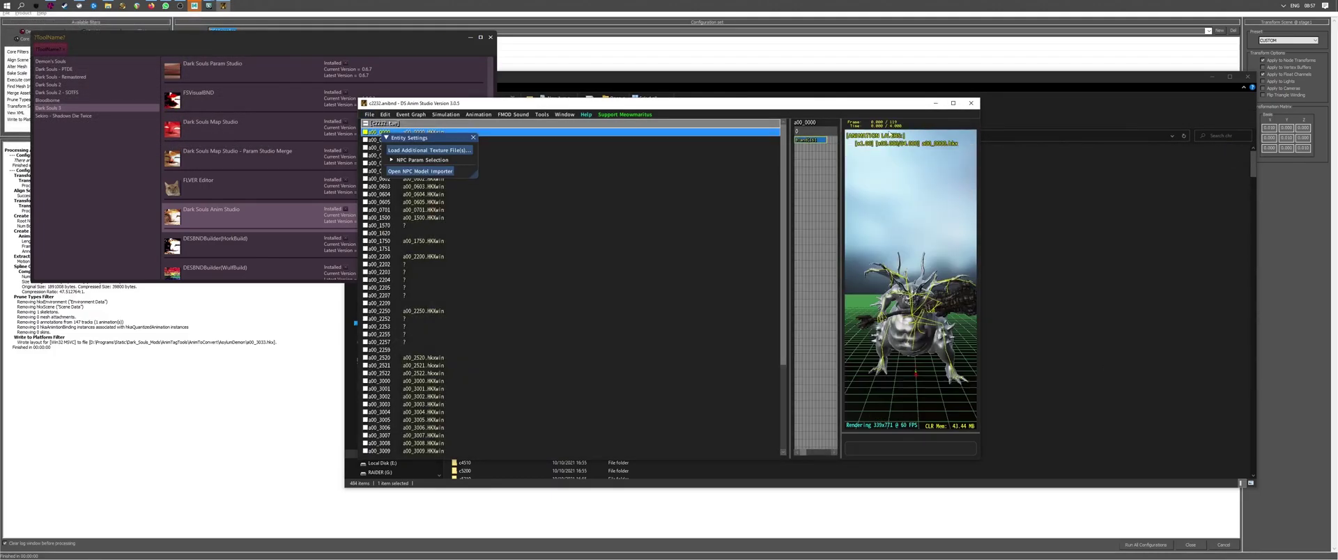
Maximize DS Anim Studio and preview animations a00_3014 and a00_3026
{"action": "left_click", "coordinate": [954, 104]}
{"action": "left_click", "coordinate": [77, 390]}
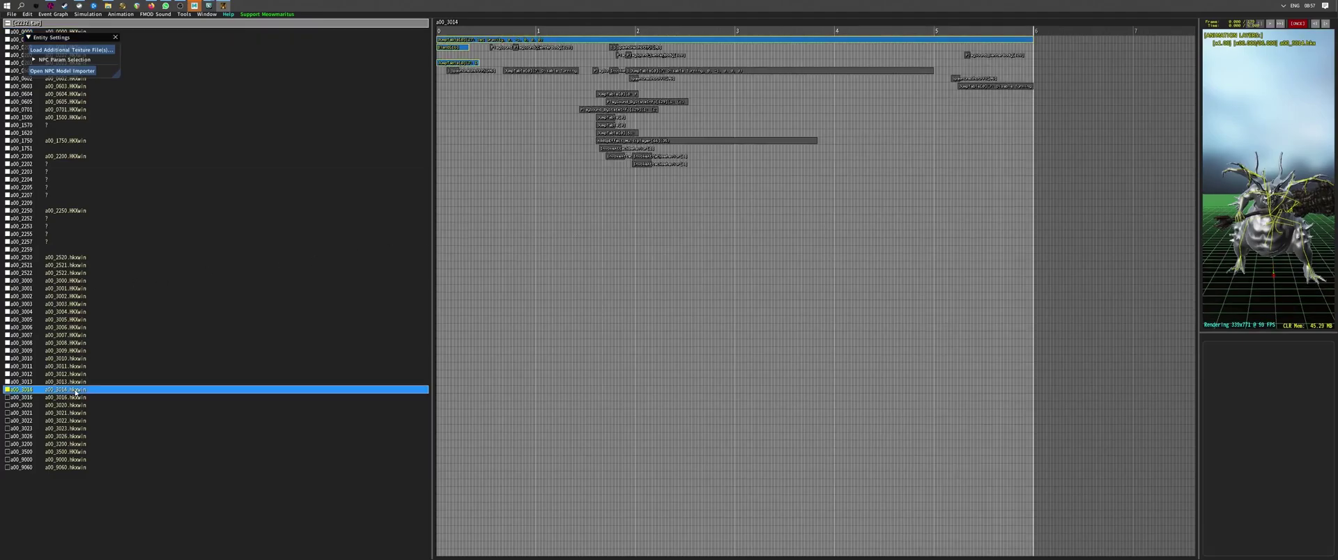
{"action": "left_click", "coordinate": [75, 437]}
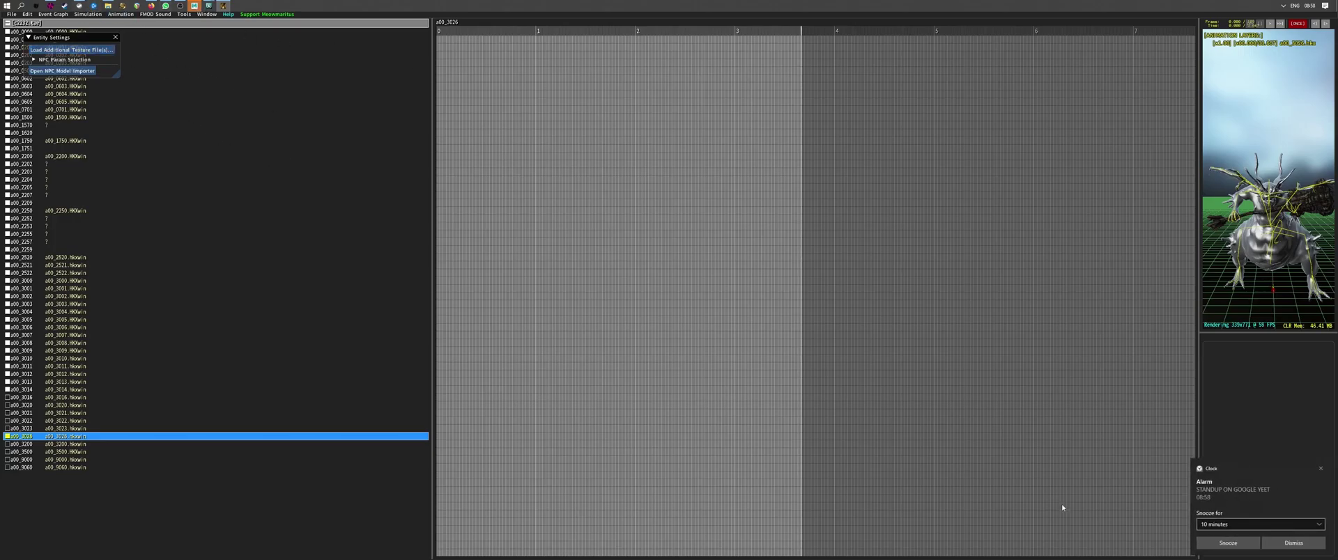
Dismiss the alarm notification and duplicate animation a00_3026
{"action": "left_click", "coordinate": [1294, 543]}
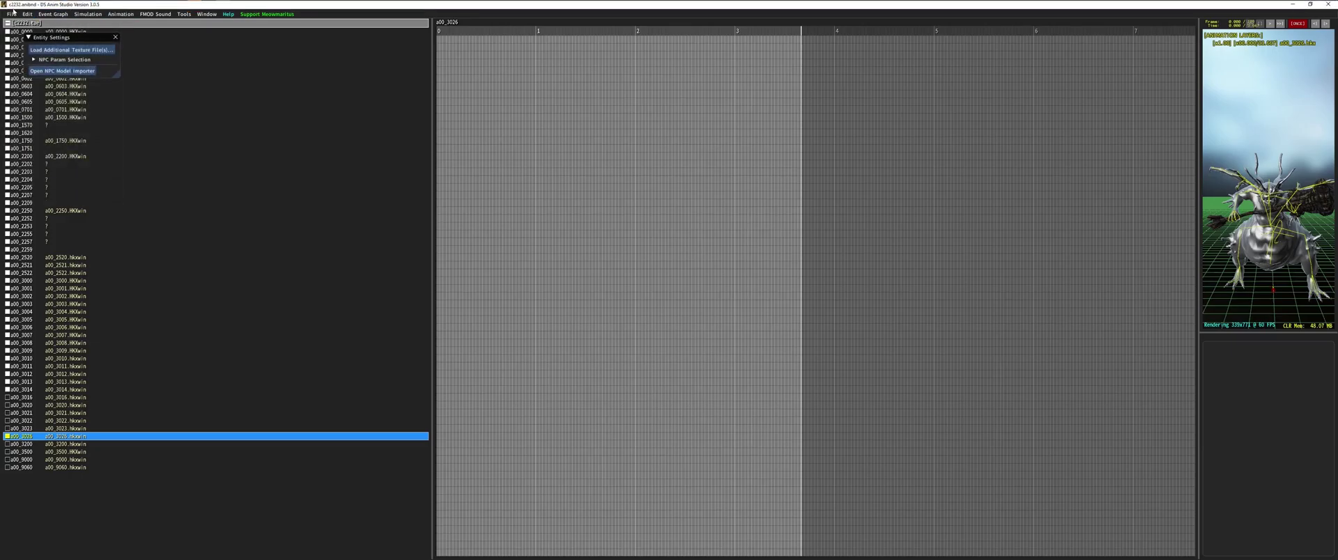
{"action": "left_click", "coordinate": [11, 14]}
{"action": "mouse_move", "coordinate": [26, 14]}
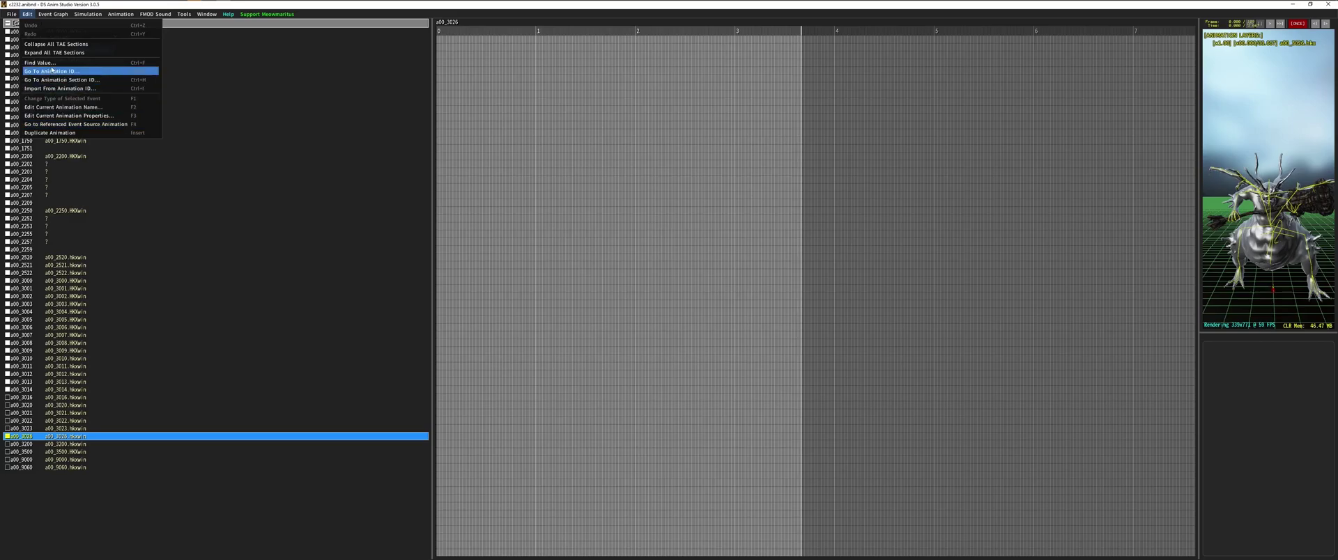
{"action": "left_click", "coordinate": [51, 132]}
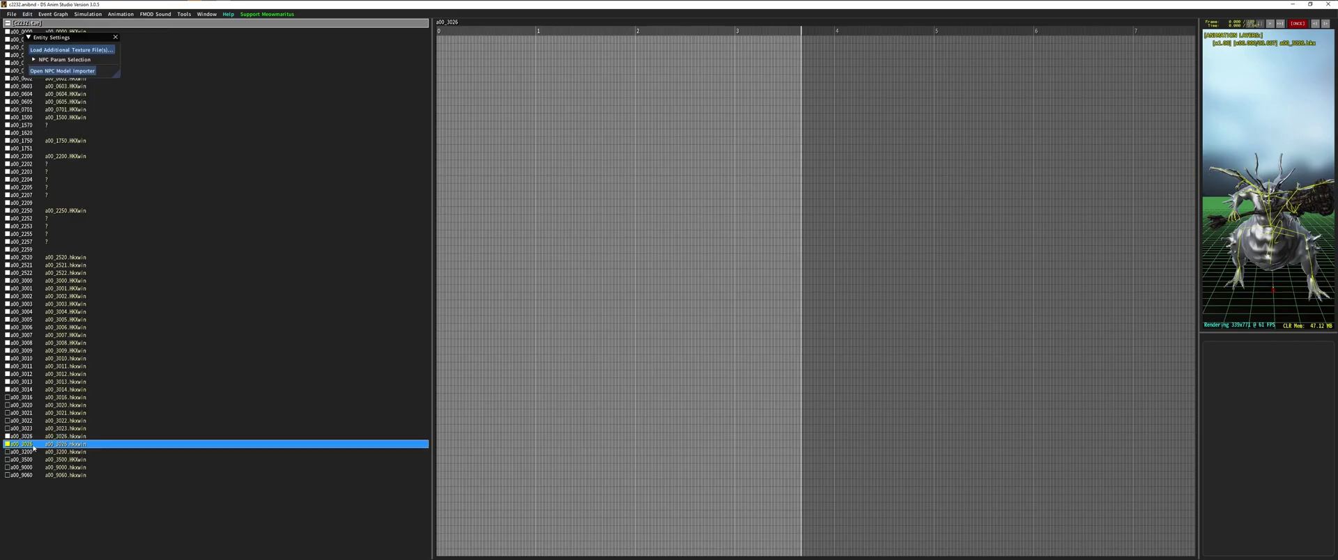
Try to set the duplicated animation's ID to a00_3033 and its name to a00_3033.hkxwin, ignoring the error on applying
{"action": "left_click", "coordinate": [27, 14]}
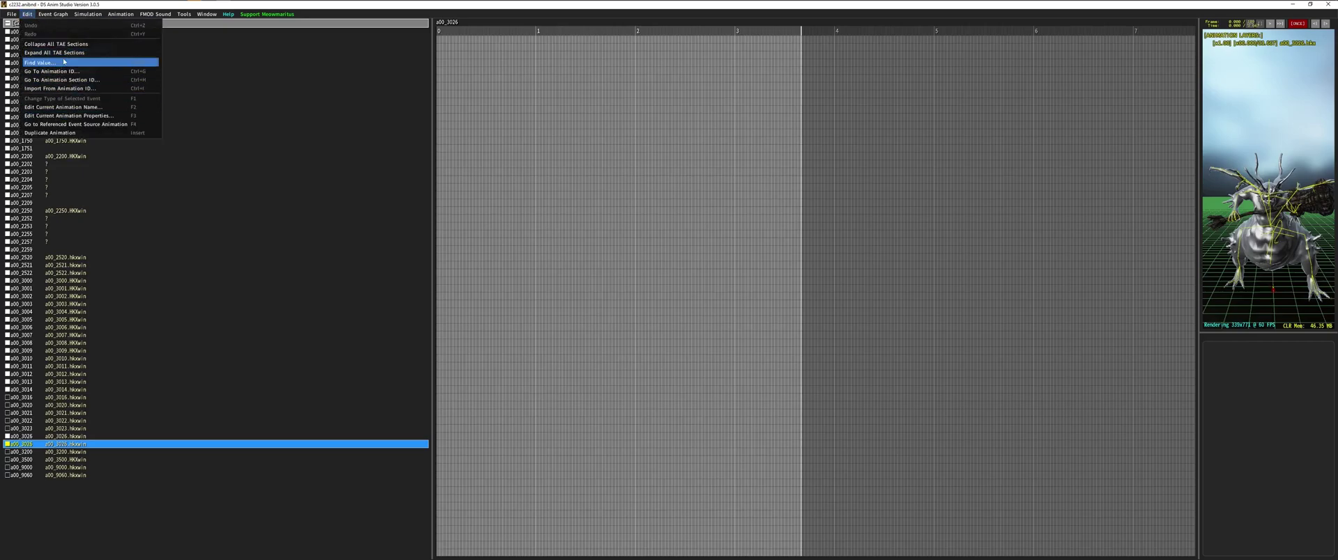
{"action": "left_click", "coordinate": [73, 117]}
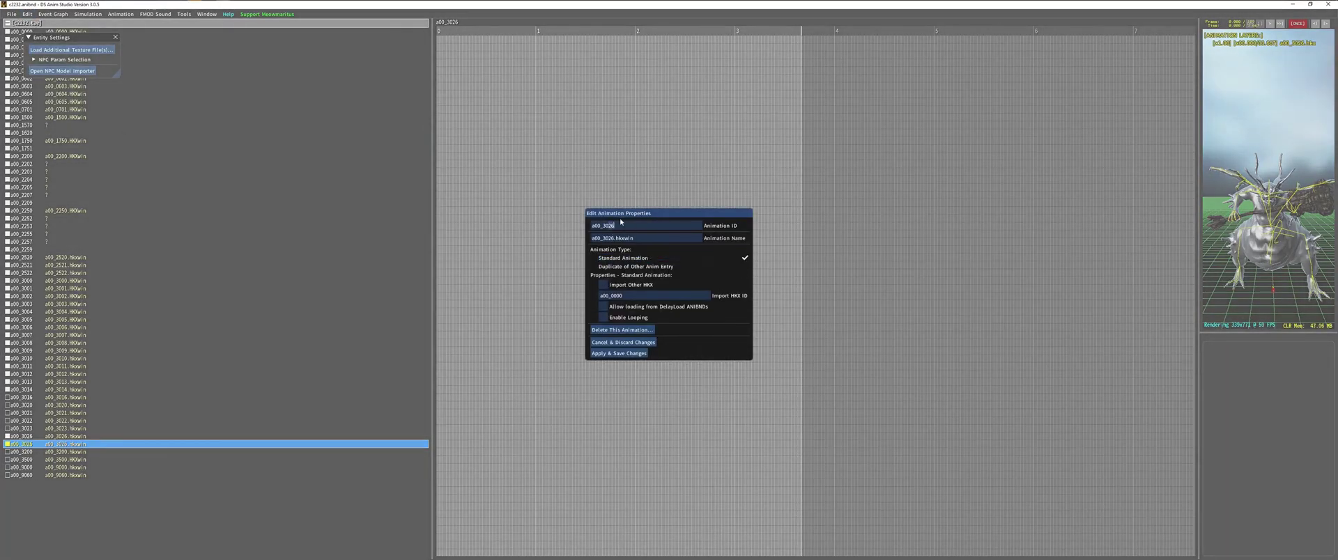
{"action": "left_click", "coordinate": [609, 239]}
{"action": "key", "text": "Delete"}
{"action": "key", "text": "Delete"}
{"action": "type", "text": "33"}
{"action": "left_click", "coordinate": [632, 352]}
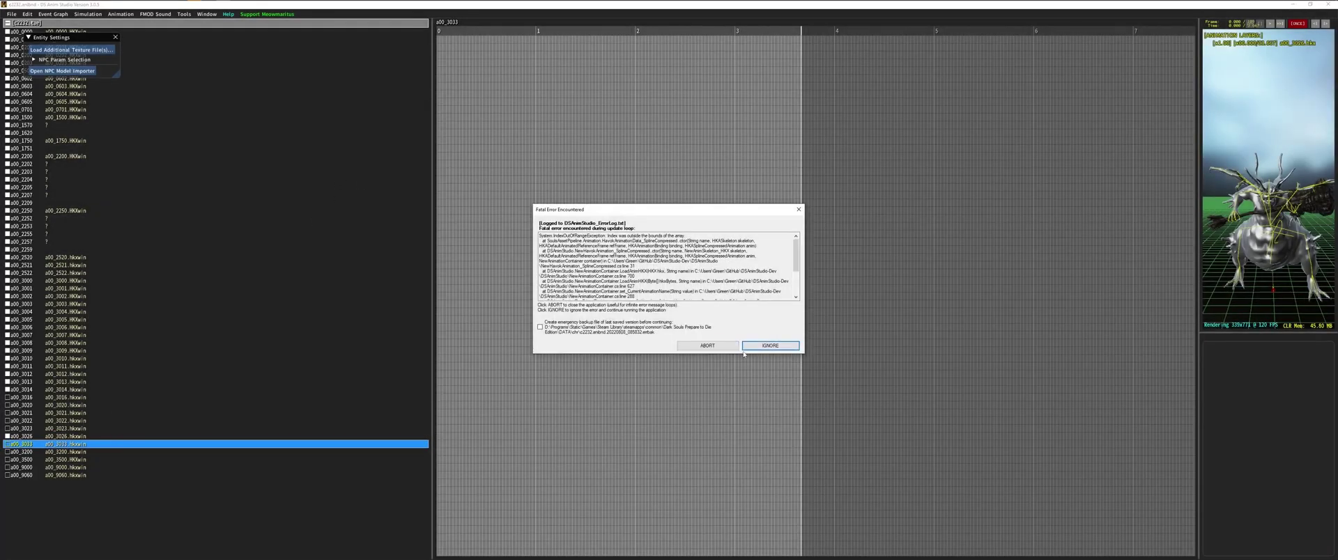
{"action": "left_click", "coordinate": [758, 346]}
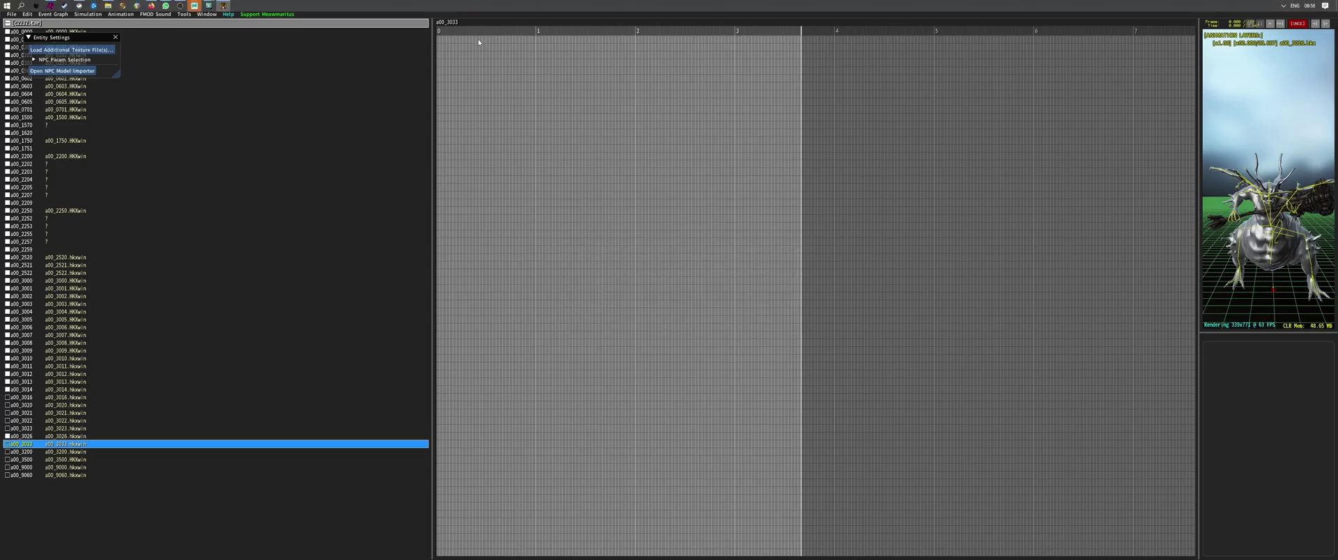
Switch to the Havok Filter Manager in 3ds Max, review the Create Skeletons rig bones, and run all configurations to export a00_3033.hkx
{"action": "left_click_drag", "start_coordinate": [688, 53], "coordinate": [598, 79]}
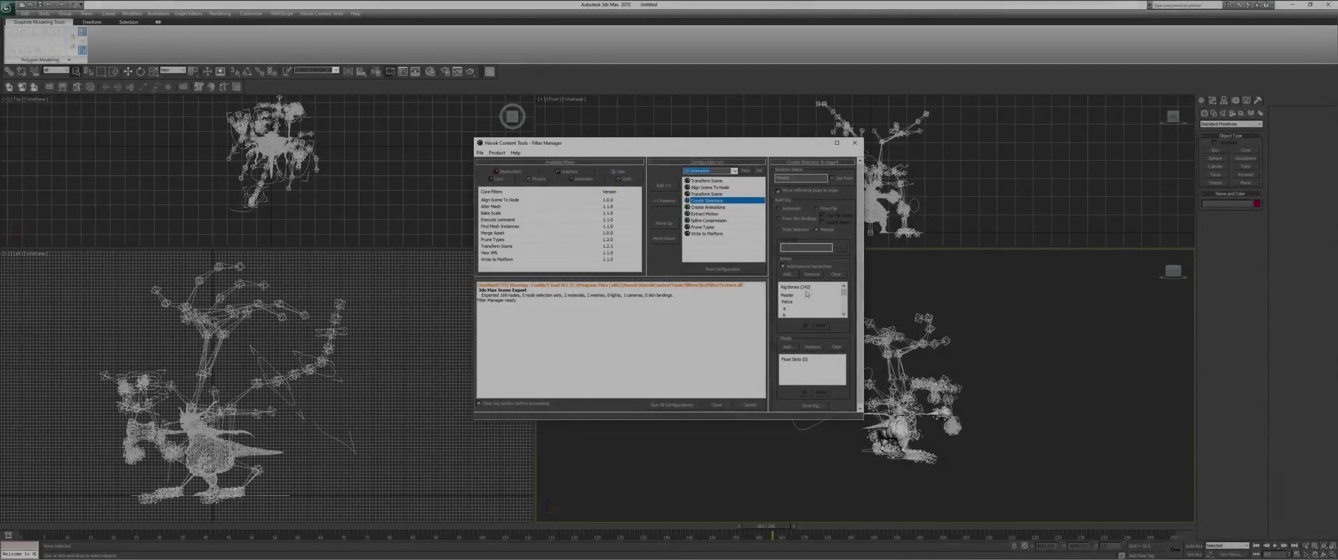
{"action": "scroll", "coordinate": [814, 296], "scroll_direction": "down", "scroll_amount": 10}
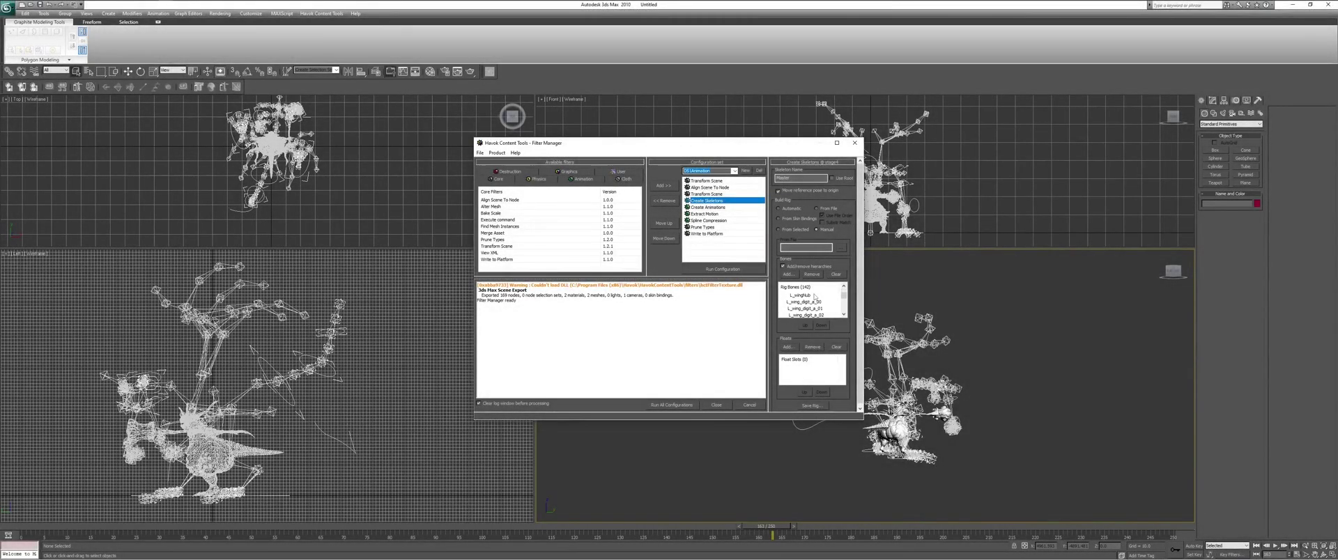
{"action": "scroll", "coordinate": [814, 297], "scroll_direction": "down", "scroll_amount": 10}
{"action": "scroll", "coordinate": [815, 296], "scroll_direction": "down", "scroll_amount": 5}
{"action": "left_click_drag", "start_coordinate": [844, 311], "coordinate": [844, 292]}
{"action": "left_click", "coordinate": [717, 234]}
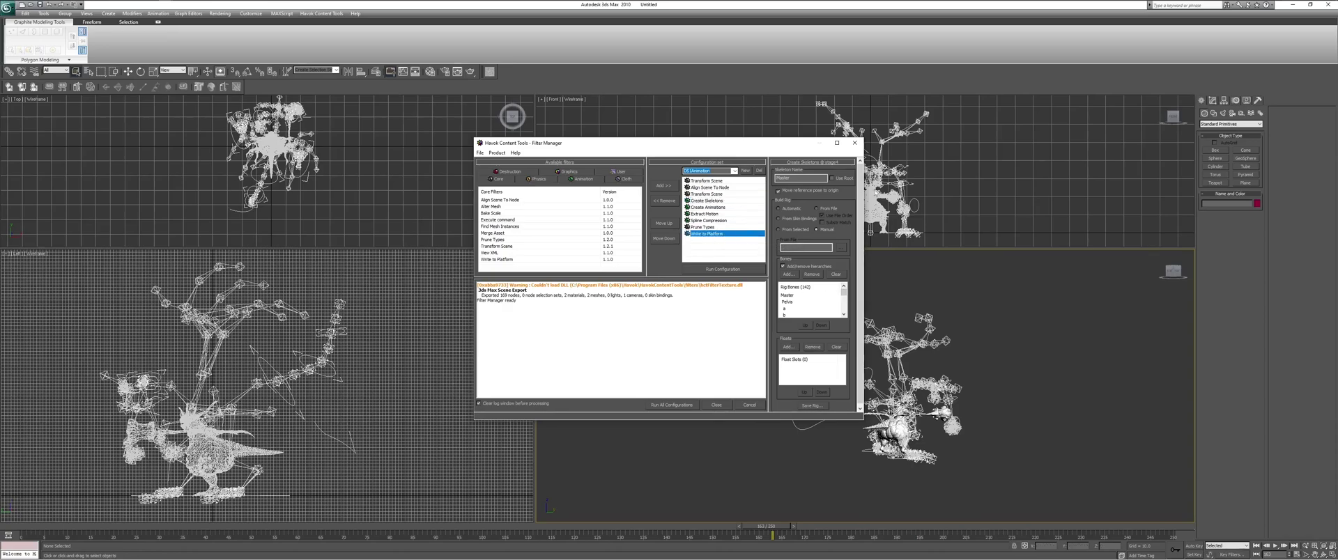
{"action": "left_click", "coordinate": [808, 181]}
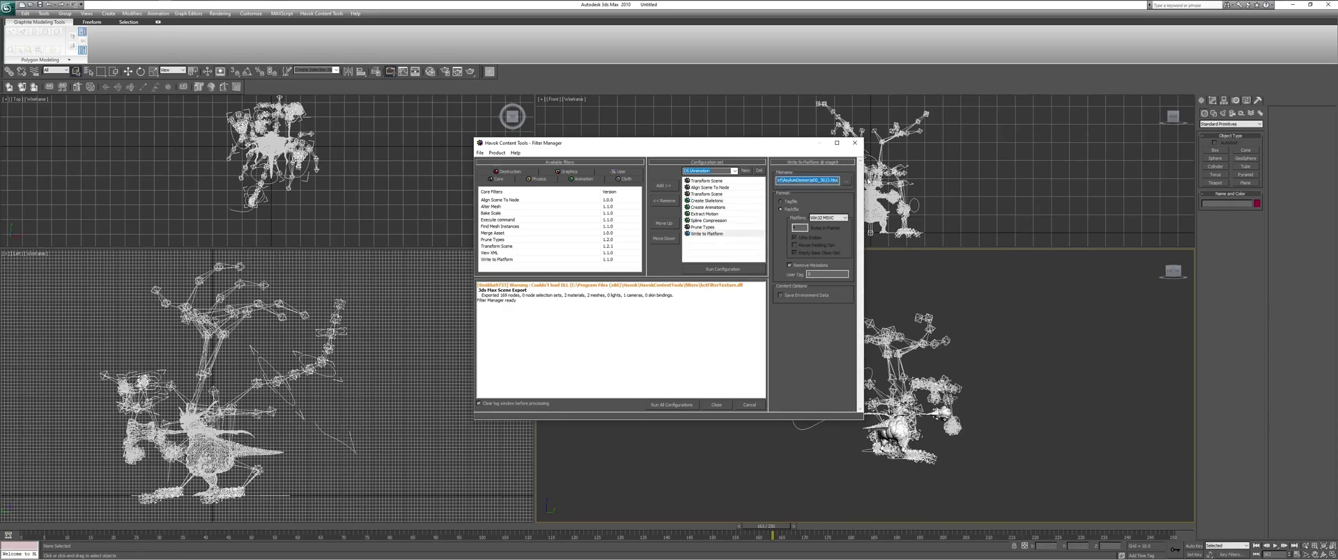
{"action": "left_click", "coordinate": [685, 404]}
Copy the exported a00_3033.hkx from the AsylumDemon folder into the c2232-anibnd folder inside chr
{"action": "key", "text": "alt+Tab"}
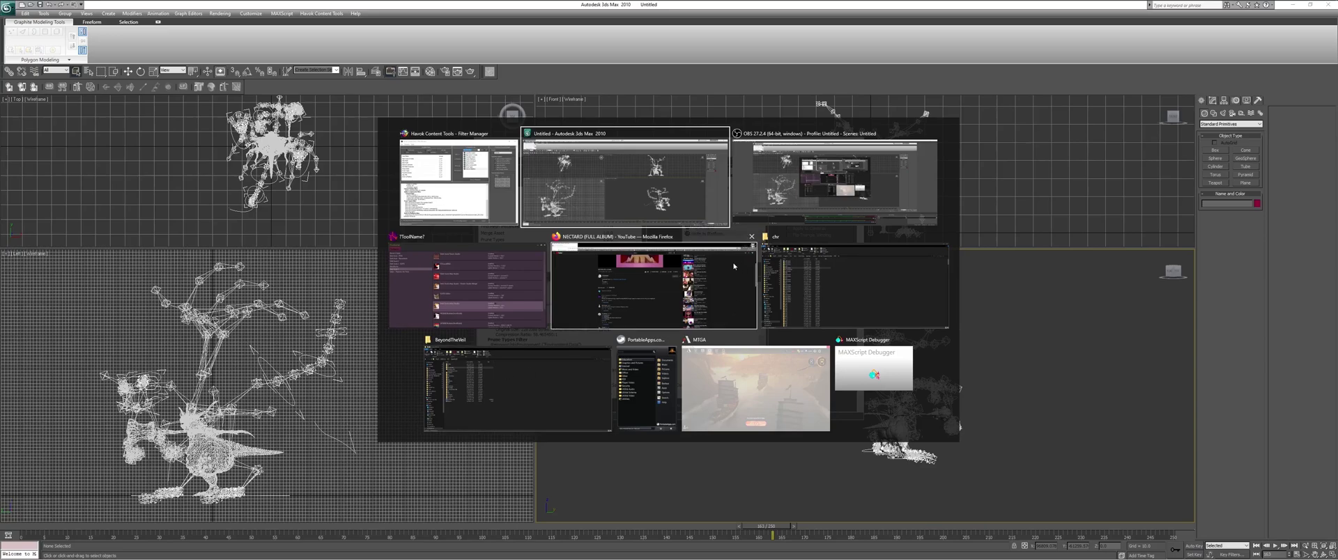
{"action": "left_click", "coordinate": [699, 234]}
{"action": "left_click", "coordinate": [846, 180]}
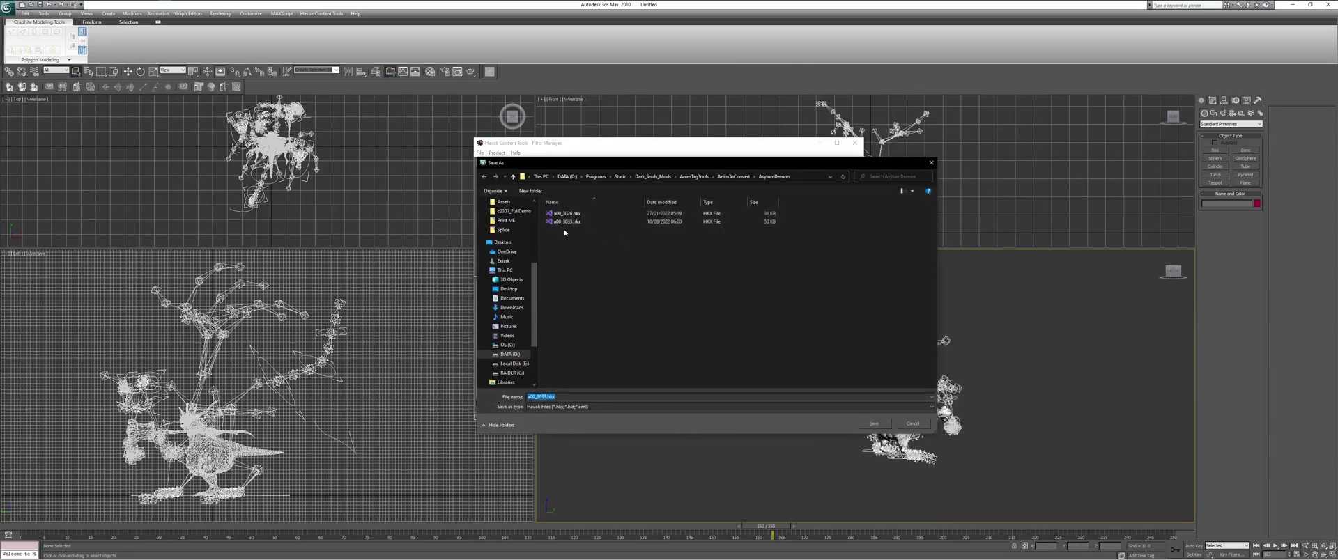
{"action": "key", "text": "alt+Tab"}
{"action": "key", "text": "alt+Tab"}
{"action": "key", "text": "alt+Tab"}
{"action": "key", "text": "alt+Tab"}
{"action": "key", "text": "alt+Tab"}
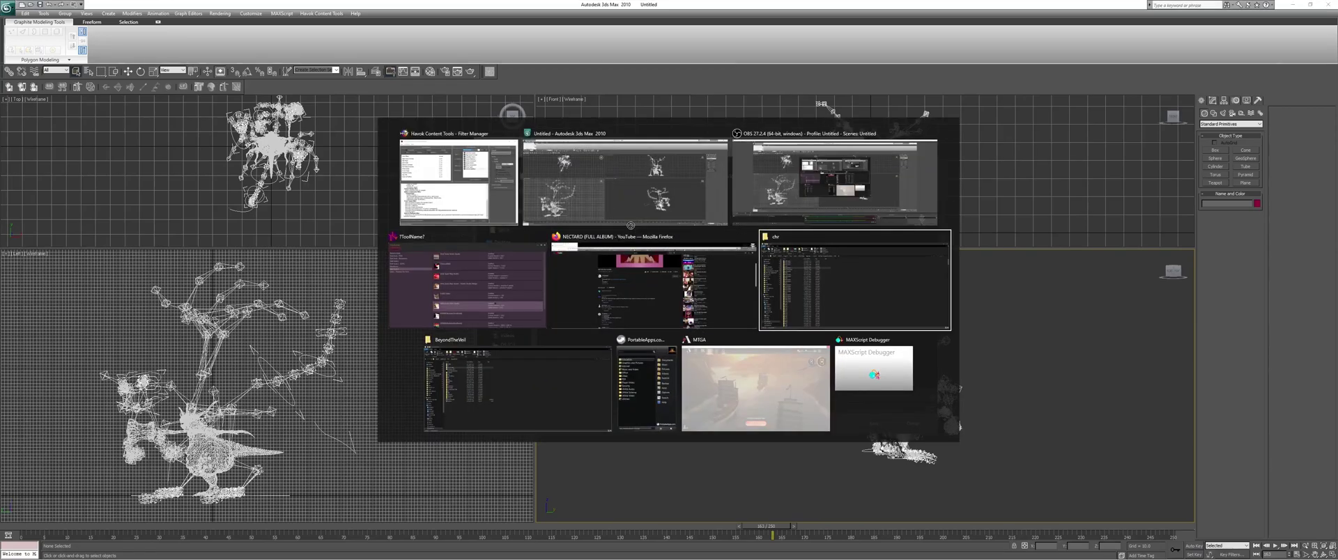
{"action": "left_click_drag", "start_coordinate": [631, 226], "coordinate": [473, 195]}
{"action": "left_click", "coordinate": [484, 198]}
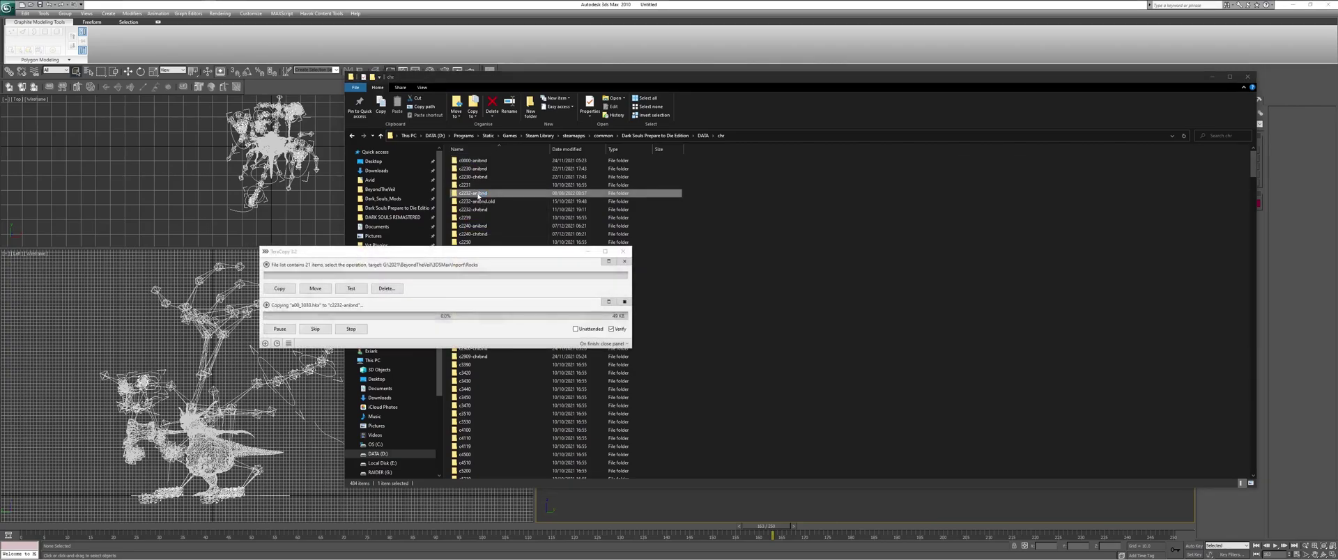
Move a00_3033.hkx from c2232-anibnd into its Model\chr\c2232\hkxwin32 subfolder with TeraCopy, overwriting the older file
{"action": "double_click", "coordinate": [478, 196]}
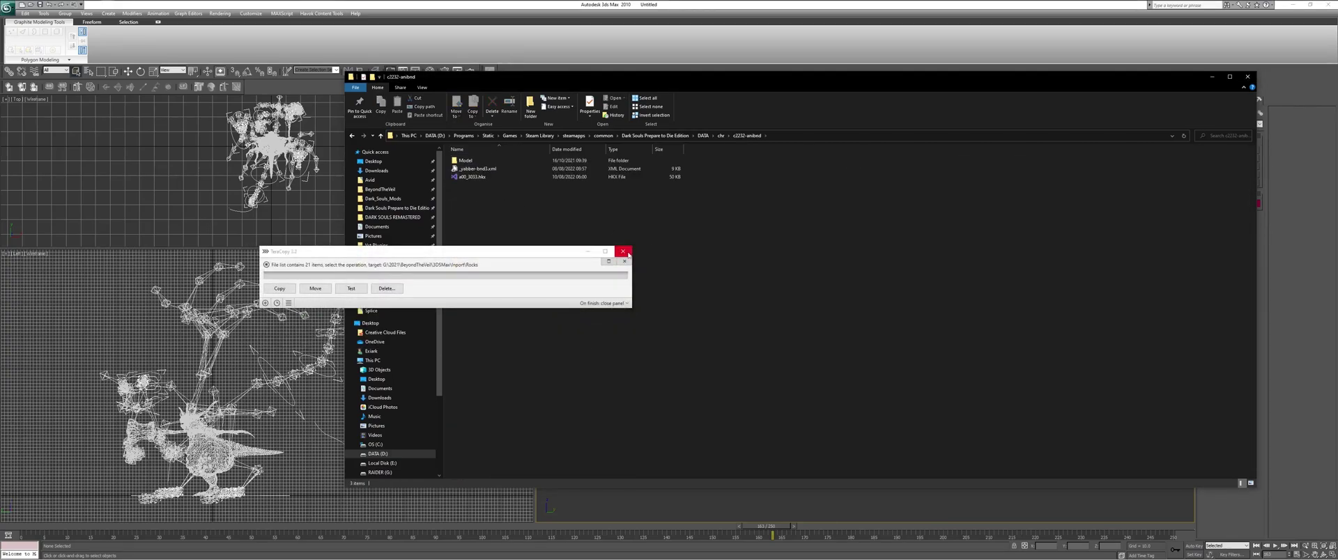
{"action": "left_click", "coordinate": [623, 251]}
{"action": "left_click", "coordinate": [471, 178]}
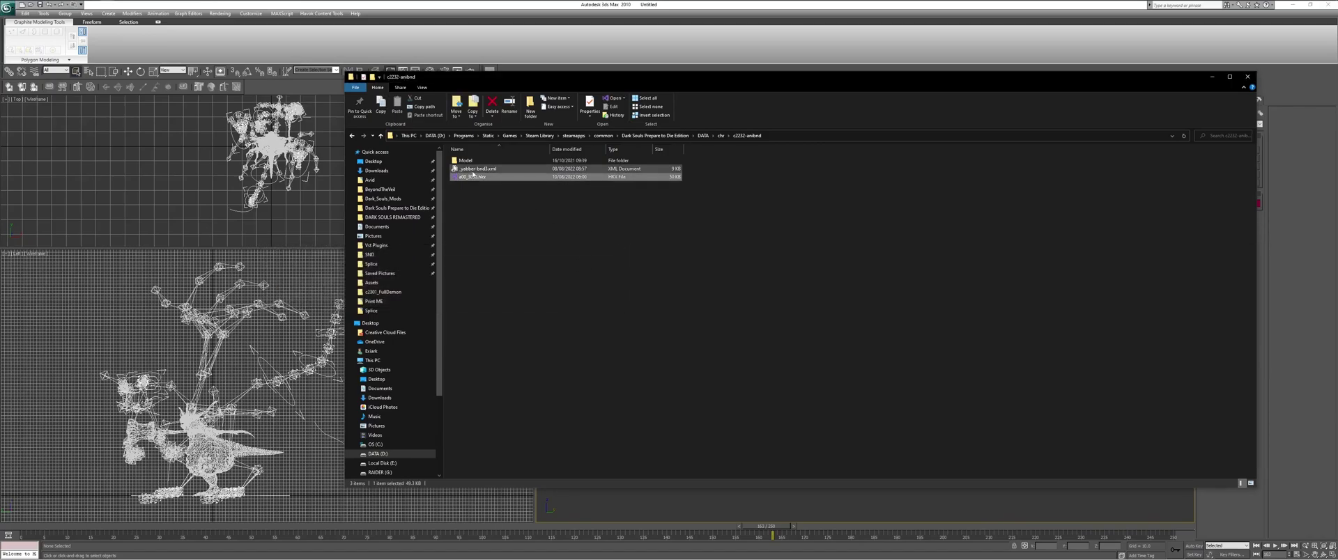
{"action": "double_click", "coordinate": [466, 161]}
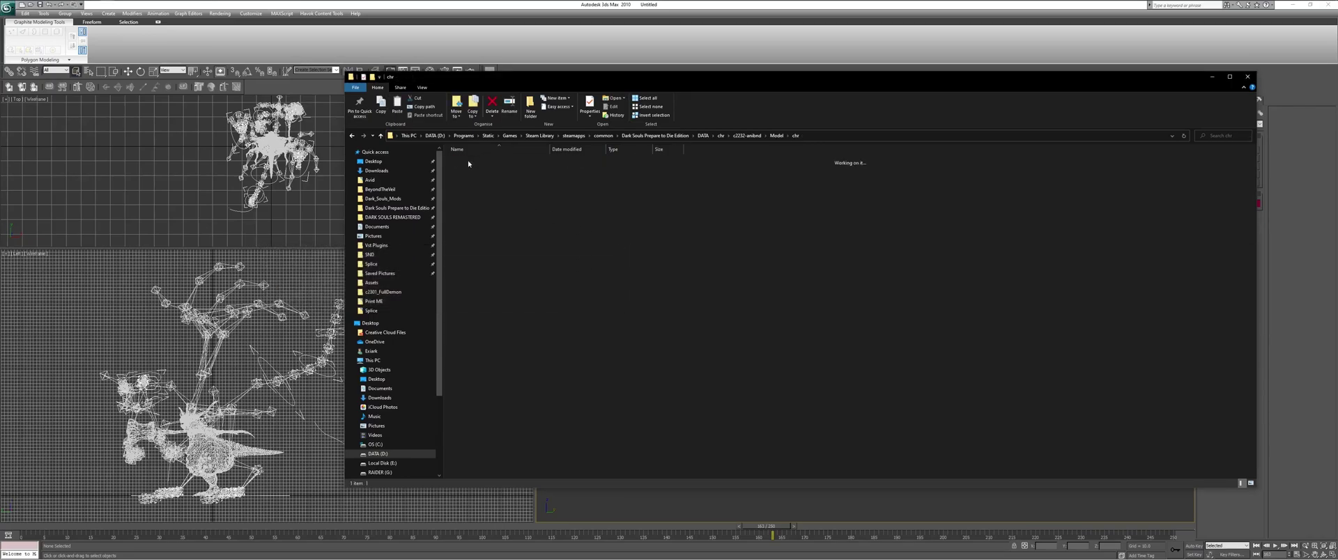
{"action": "double_click", "coordinate": [467, 161]}
{"action": "double_click", "coordinate": [467, 161]}
{"action": "double_click", "coordinate": [467, 162]}
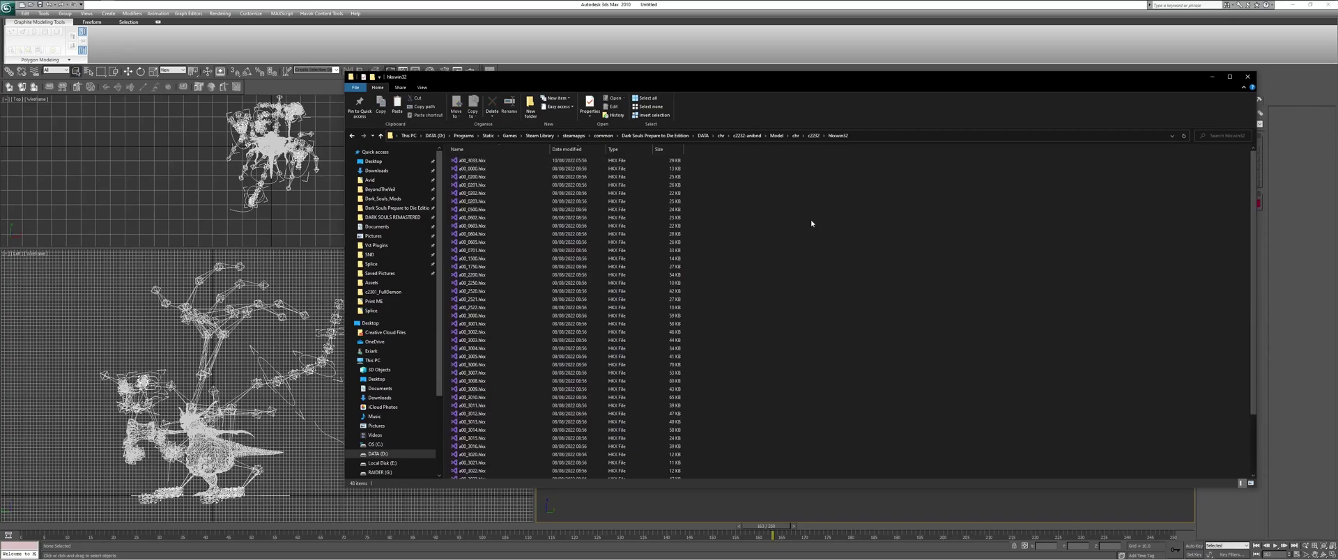
{"action": "right_click", "coordinate": [844, 232]}
{"action": "left_click", "coordinate": [879, 285]}
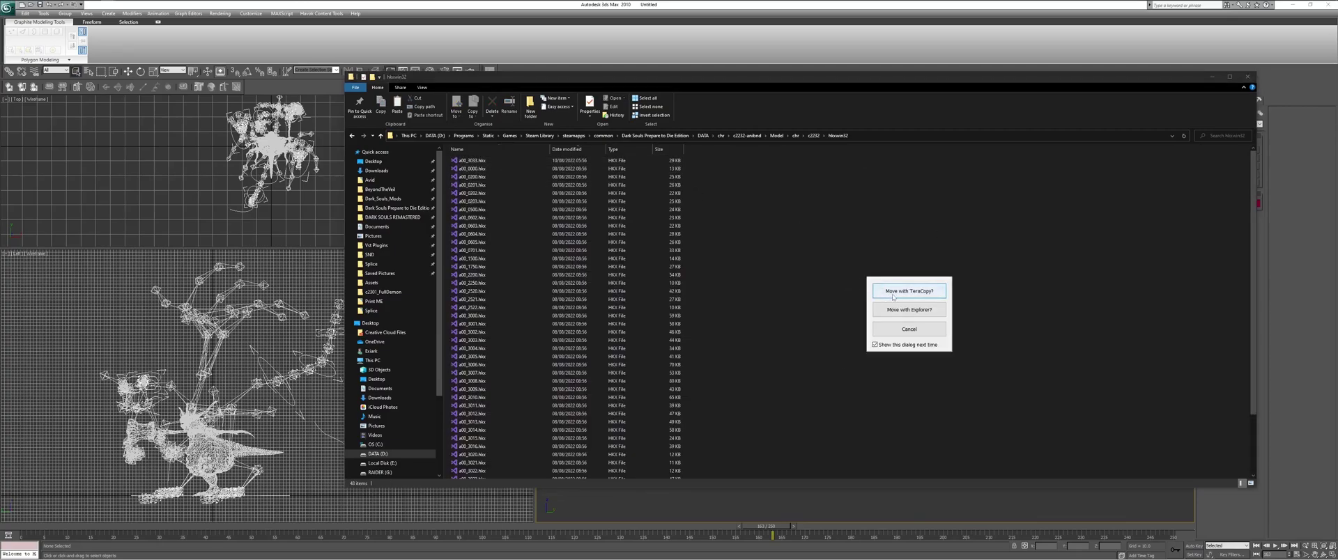
{"action": "left_click", "coordinate": [893, 293]}
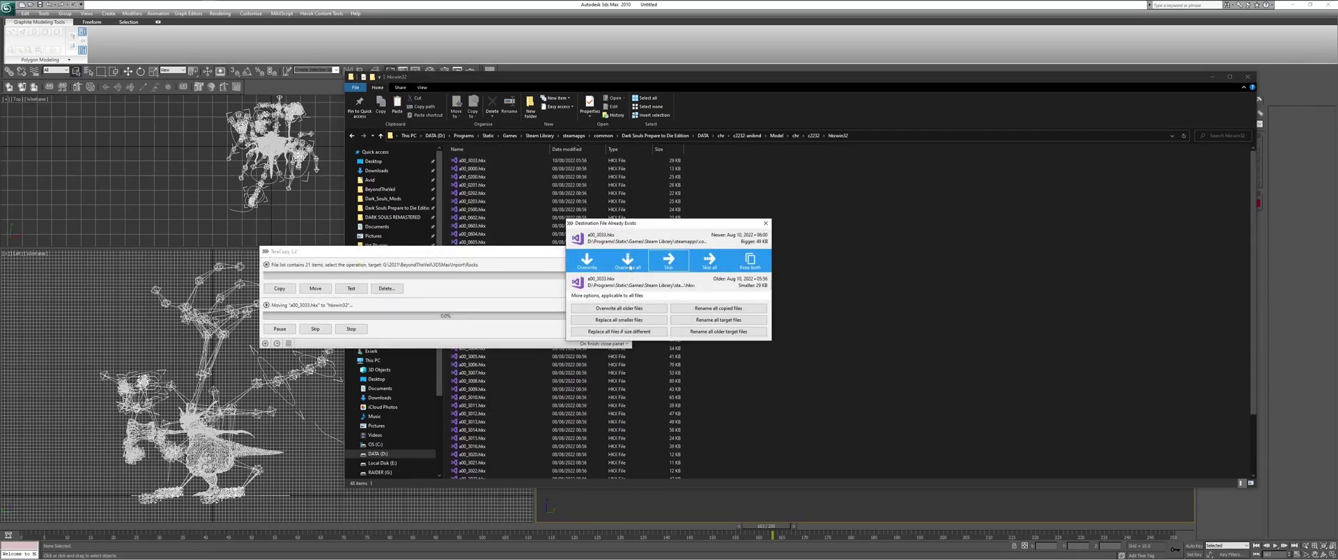
{"action": "left_click", "coordinate": [628, 261]}
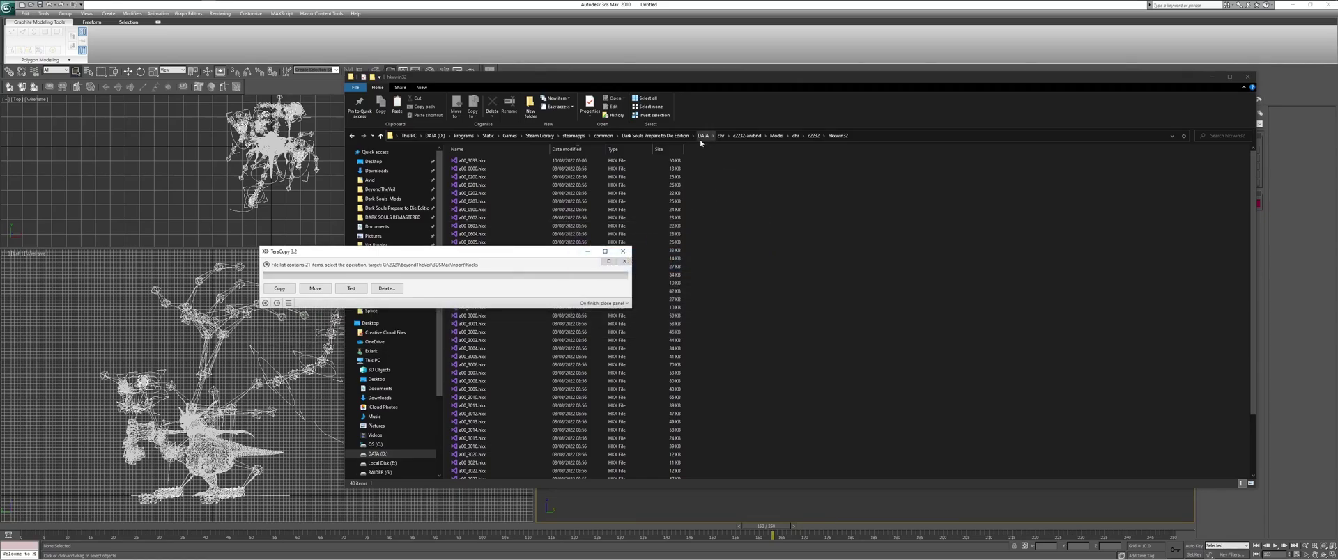
Return to the chr folder and repack the updated c2232-anibnd folder with Yabber
{"action": "left_click", "coordinate": [720, 135]}
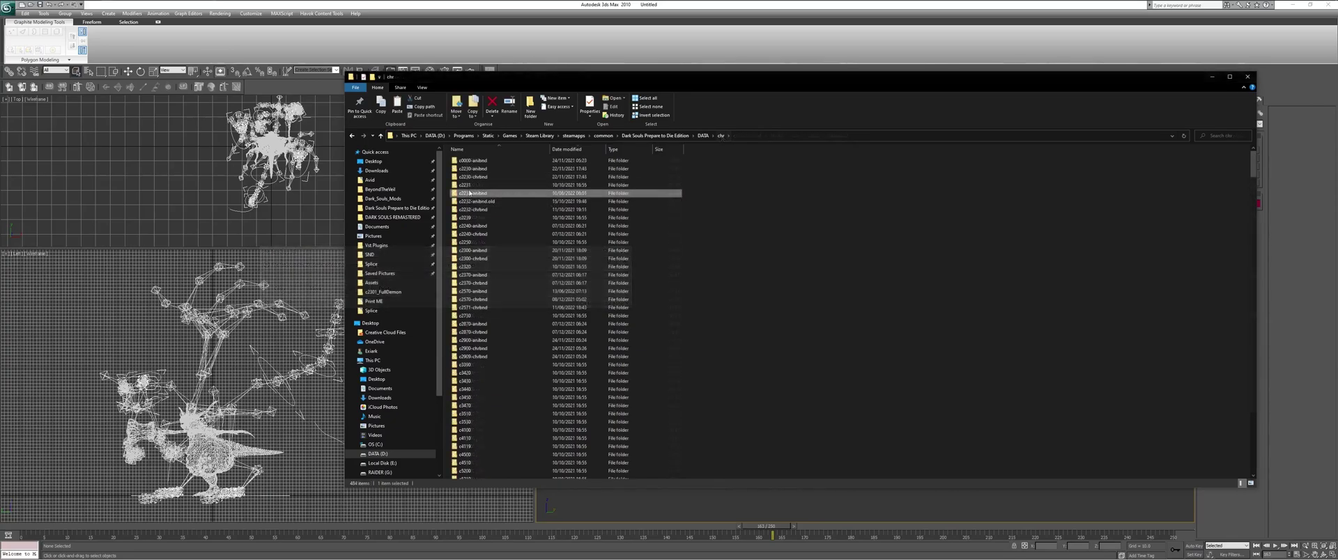
{"action": "right_click", "coordinate": [474, 194]}
{"action": "left_click", "coordinate": [508, 250]}
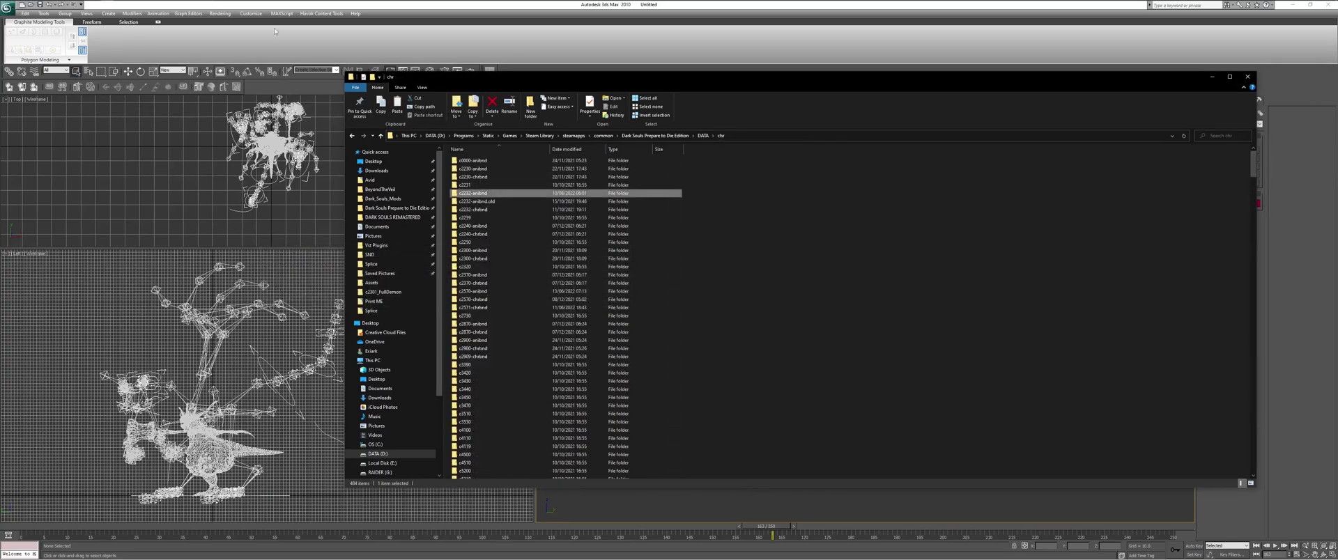
Launch DS Anim Studio from the mod tool launcher and open c2232.anibnd
{"action": "mouse_move", "coordinate": [225, 3]}
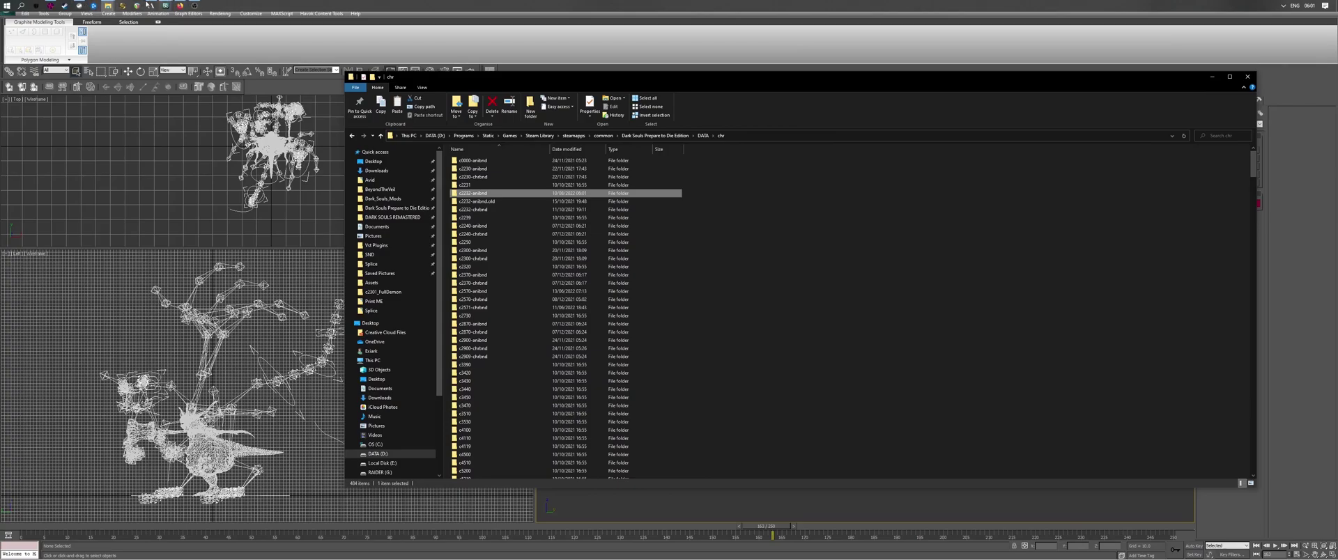
{"action": "left_click", "coordinate": [50, 5]}
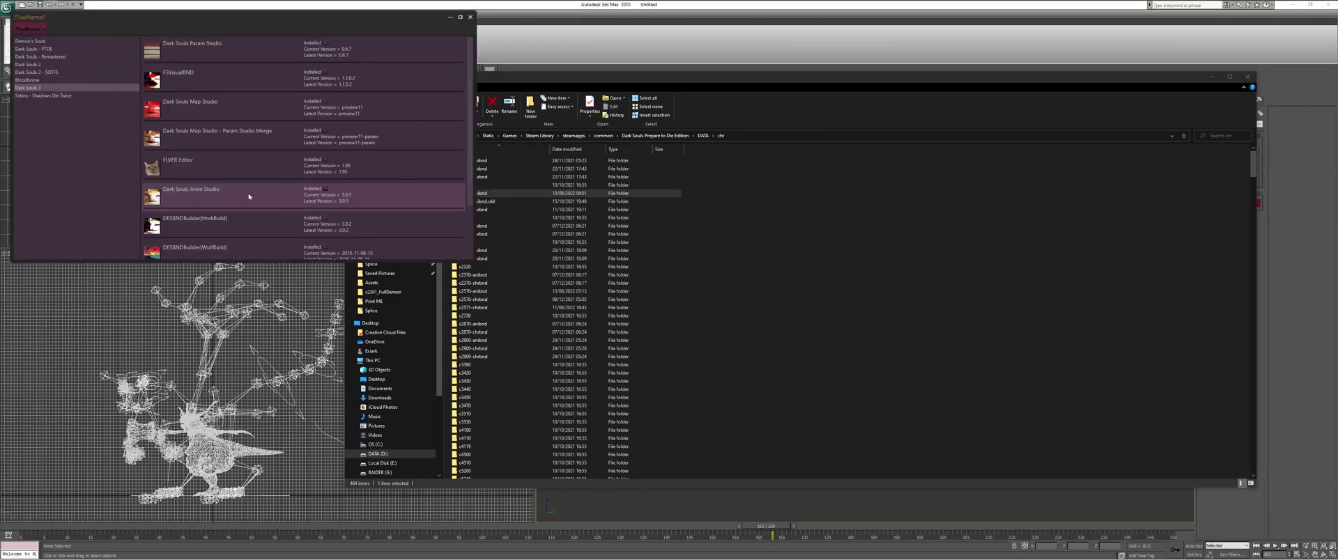
{"action": "left_click", "coordinate": [197, 189]}
{"action": "left_click", "coordinate": [369, 115]}
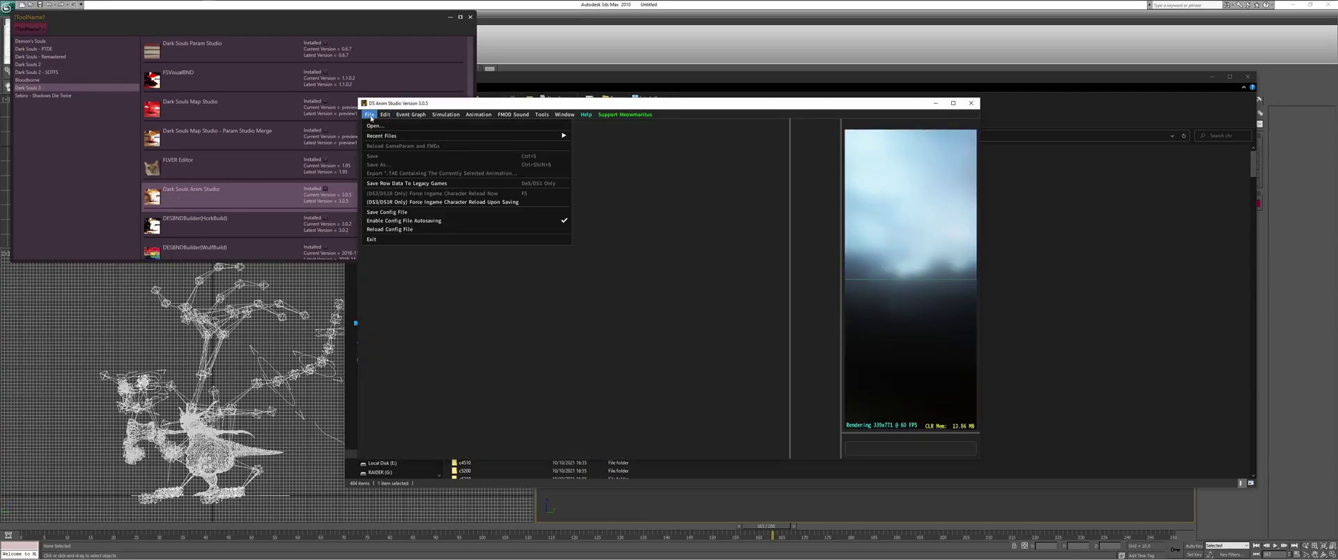
{"action": "left_click", "coordinate": [375, 125]}
{"action": "double_click", "coordinate": [767, 148]}
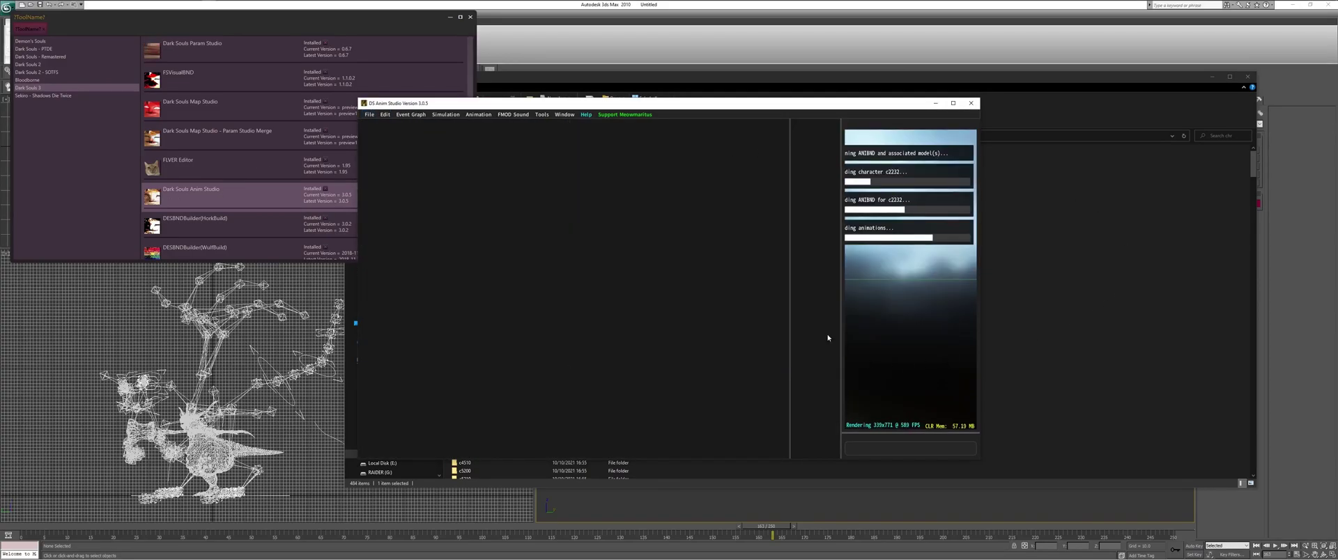
{"action": "left_click", "coordinate": [241, 141]}
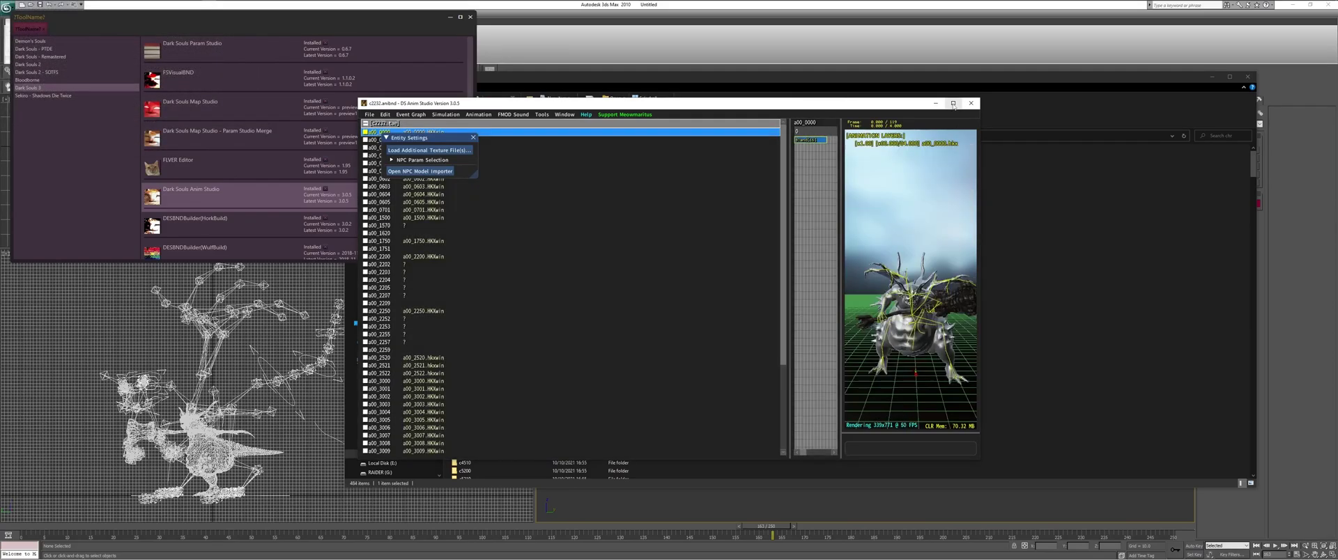
Maximize DS Anim Studio and widen the 3D preview to about half the window
{"action": "left_click", "coordinate": [953, 103]}
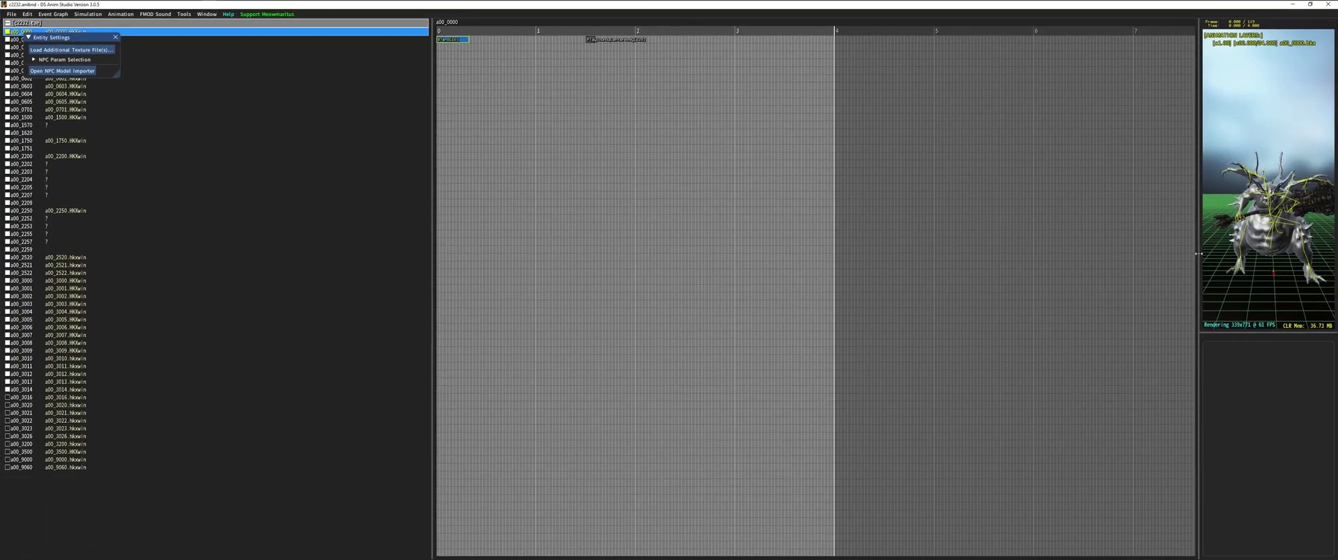
{"action": "left_click_drag", "start_coordinate": [1198, 254], "coordinate": [558, 254]}
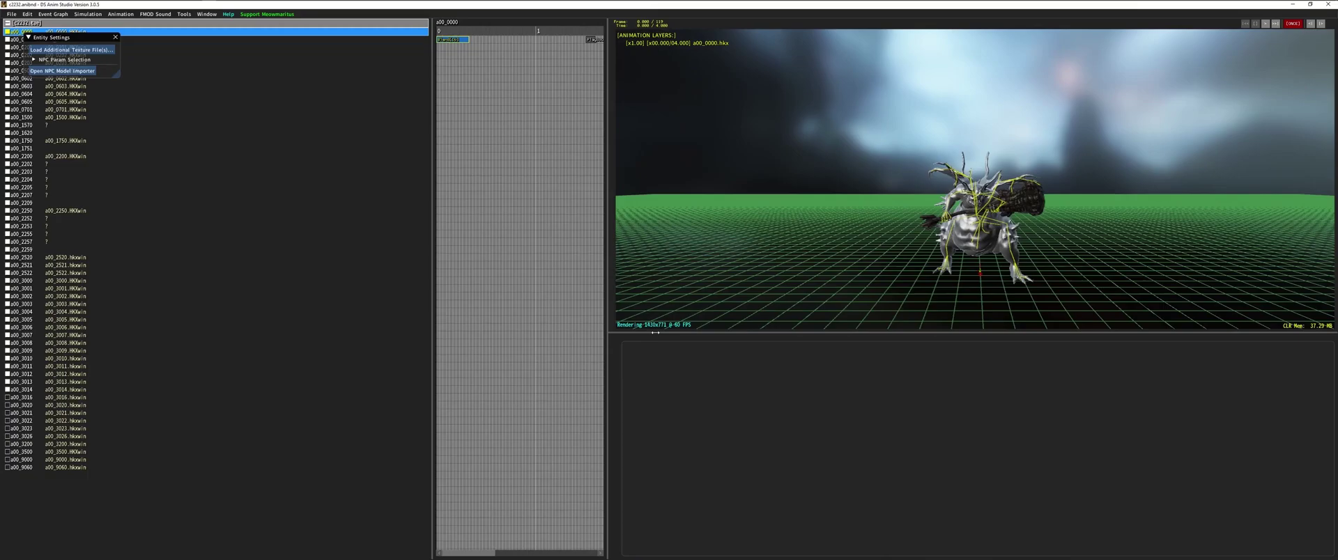
{"action": "left_click_drag", "start_coordinate": [655, 333], "coordinate": [780, 336]}
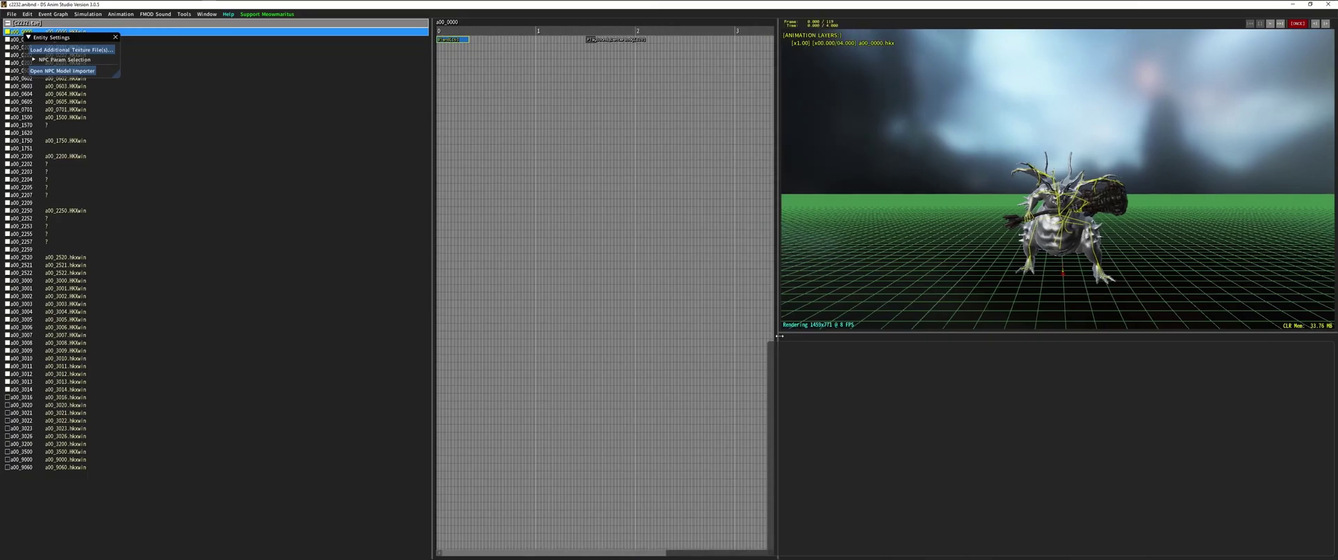
{"action": "left_click_drag", "start_coordinate": [779, 336], "coordinate": [722, 337]}
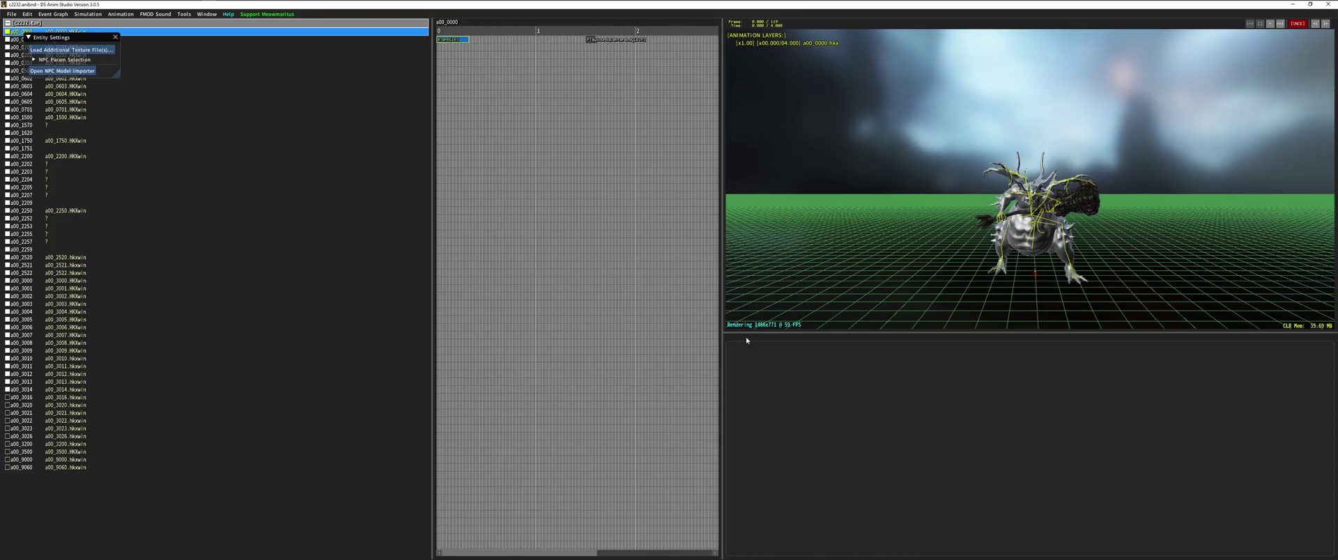
Duplicate animation a00_3026 as a00_3033, named a00_3033.hkxwin with import HKX ID a00_3033, and scrub through it
{"action": "left_click", "coordinate": [156, 436]}
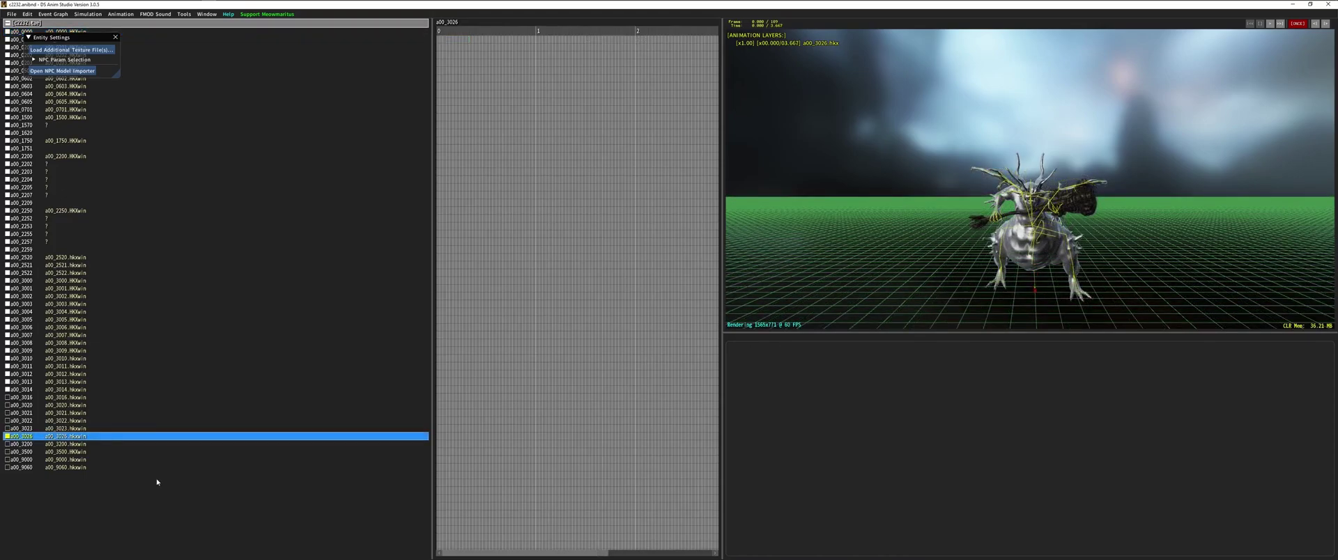
{"action": "key", "text": "ctrl+d"}
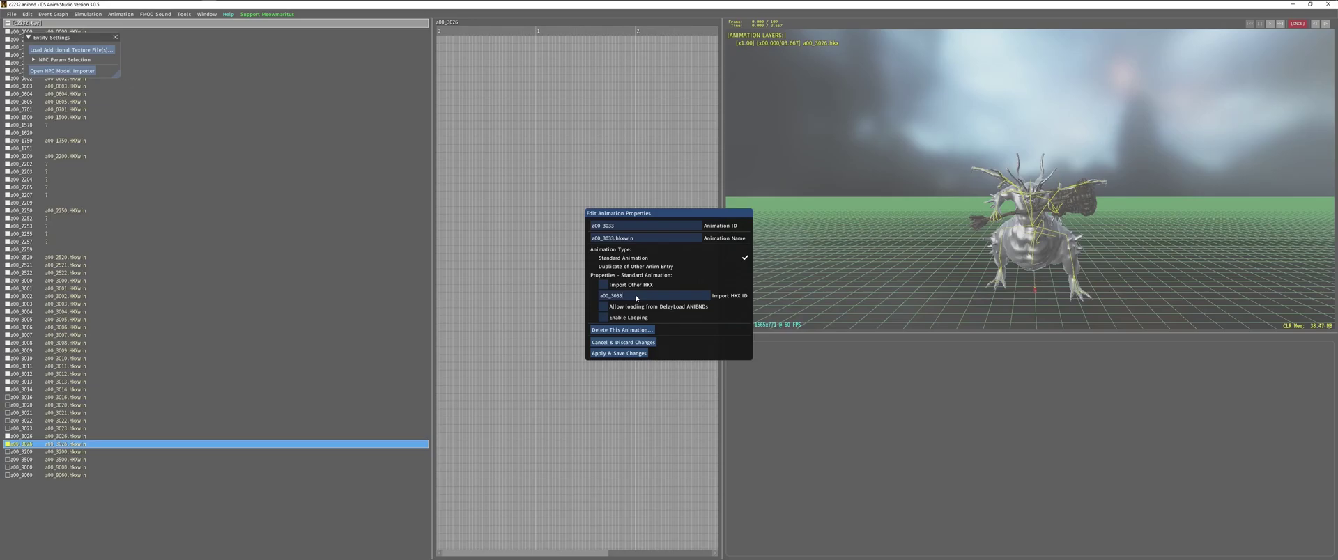
{"action": "left_click", "coordinate": [619, 354]}
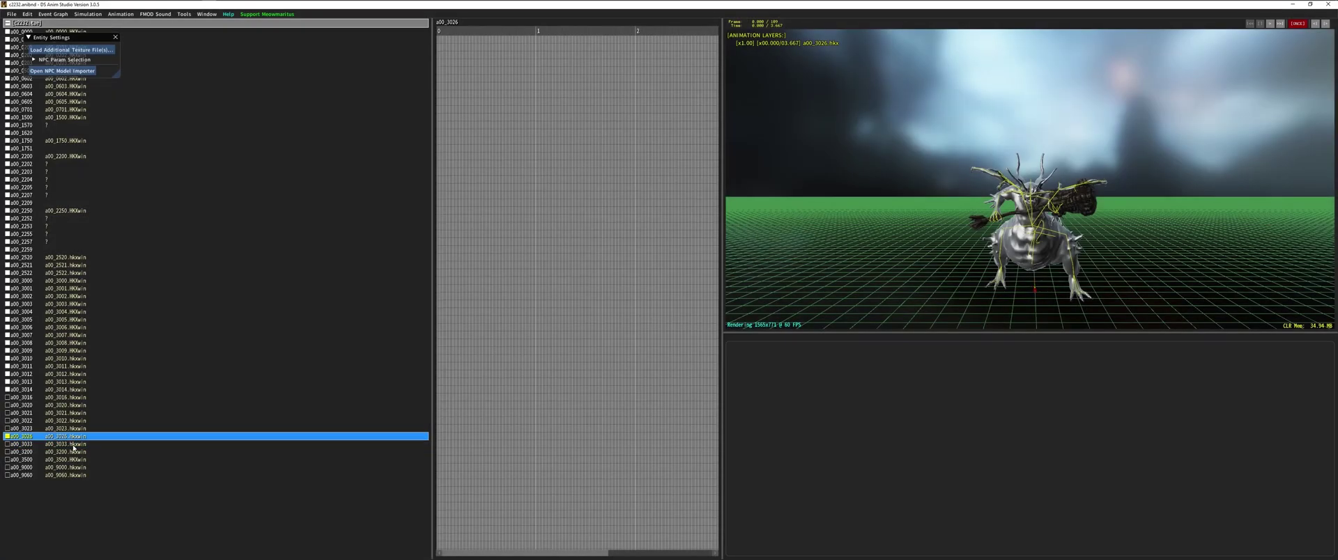
{"action": "left_click", "coordinate": [73, 446]}
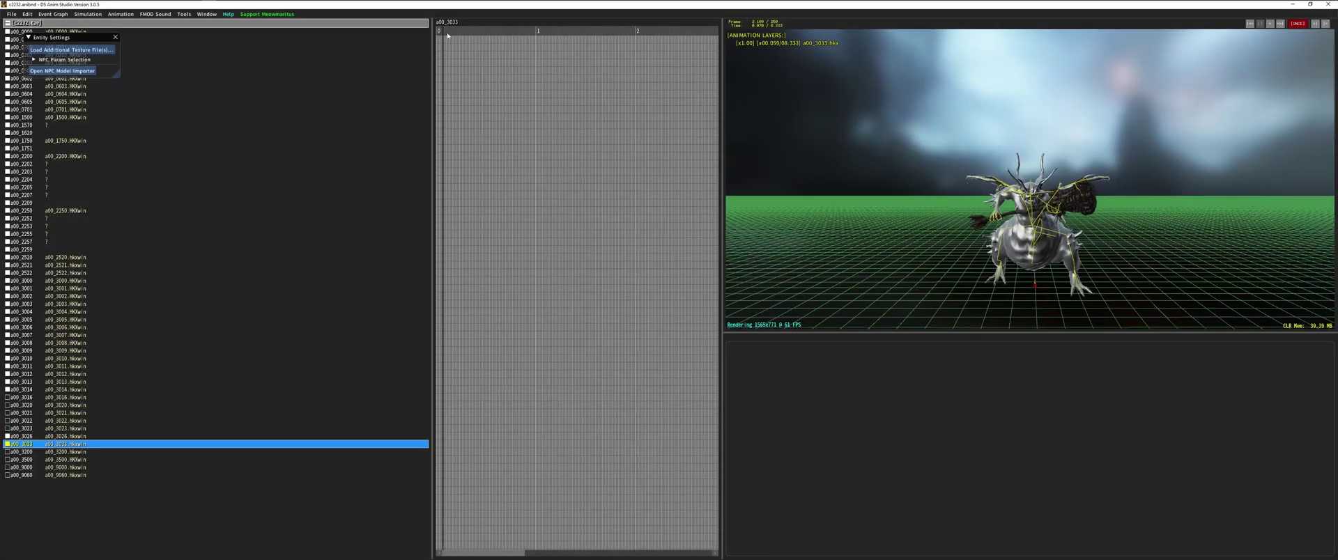
{"action": "mouse_move", "coordinate": [448, 35]}
{"action": "left_mouse_down"}
{"action": "mouse_move", "coordinate": [655, 46]}
{"action": "mouse_move", "coordinate": [756, 77]}
{"action": "mouse_move", "coordinate": [446, 58]}
{"action": "mouse_move", "coordinate": [601, 53]}
{"action": "mouse_move", "coordinate": [571, 55]}
{"action": "left_mouse_up"}
Switch to Havok Content Tools, shorten the Create Animations frame range to cover 201 frames, and run the export configuration again
{"action": "key", "text": "alt+Tab"}
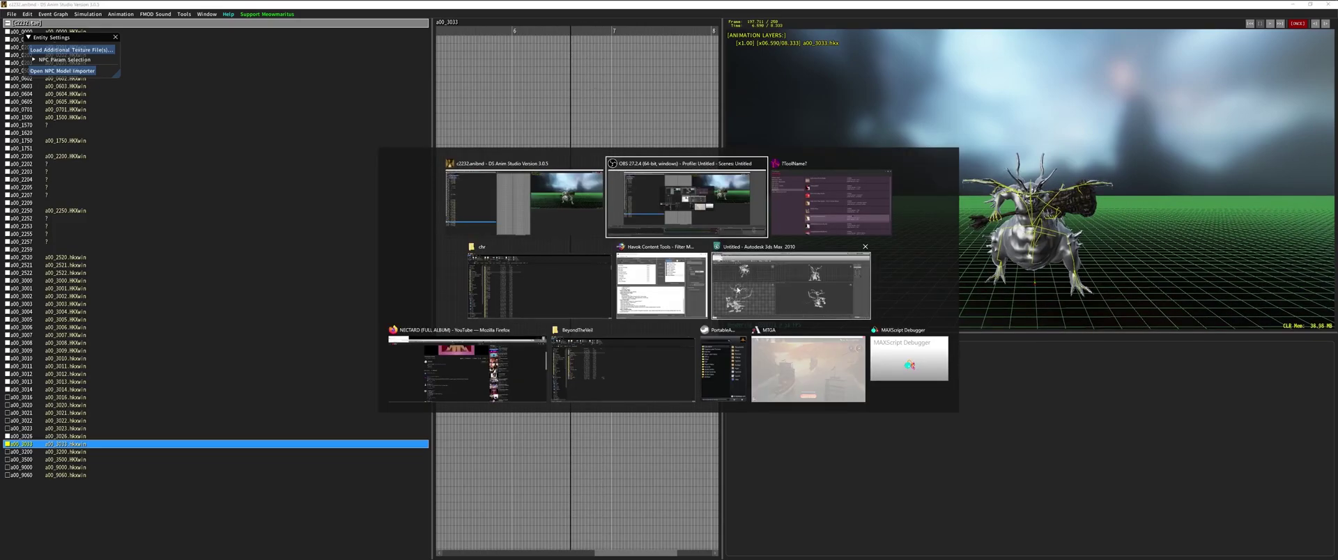
{"action": "left_click", "coordinate": [661, 285]}
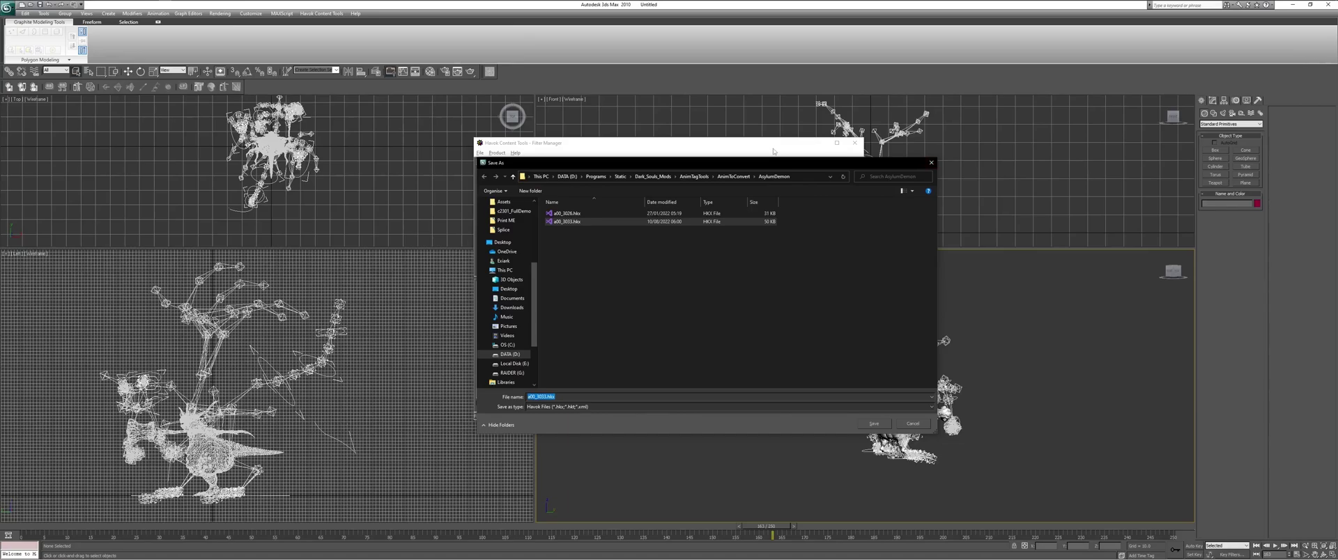
{"action": "left_click", "coordinate": [932, 163]}
{"action": "left_click", "coordinate": [718, 207]}
{"action": "left_click", "coordinate": [843, 189]}
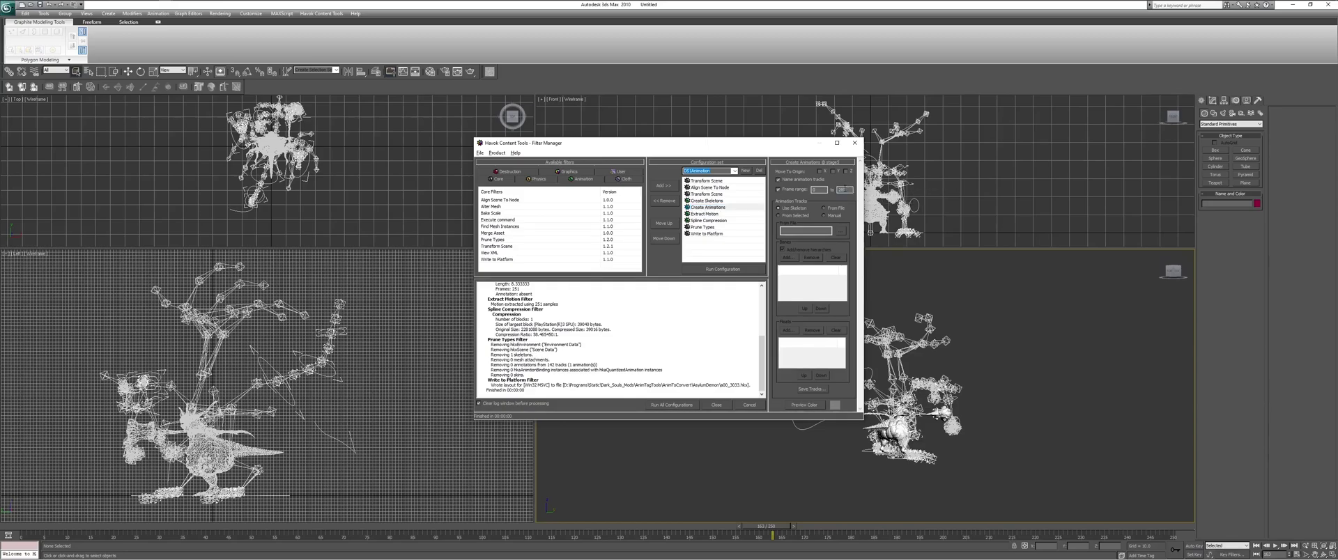
{"action": "key", "text": "Return"}
{"action": "key", "text": "alt+Tab"}
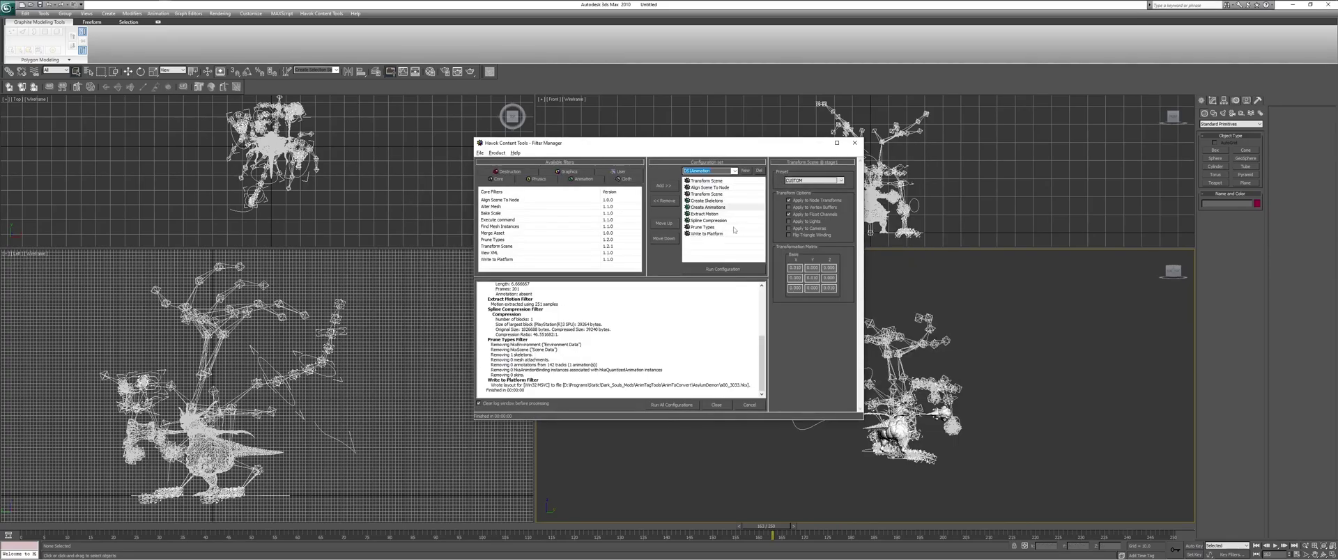
Browse to the exported a00_3033.hkx from Write to Platform, and open c2232-anibnd\Model\chr\c2232\hkxwin32 in File Explorer
{"action": "left_click", "coordinate": [730, 232]}
{"action": "left_click", "coordinate": [812, 218]}
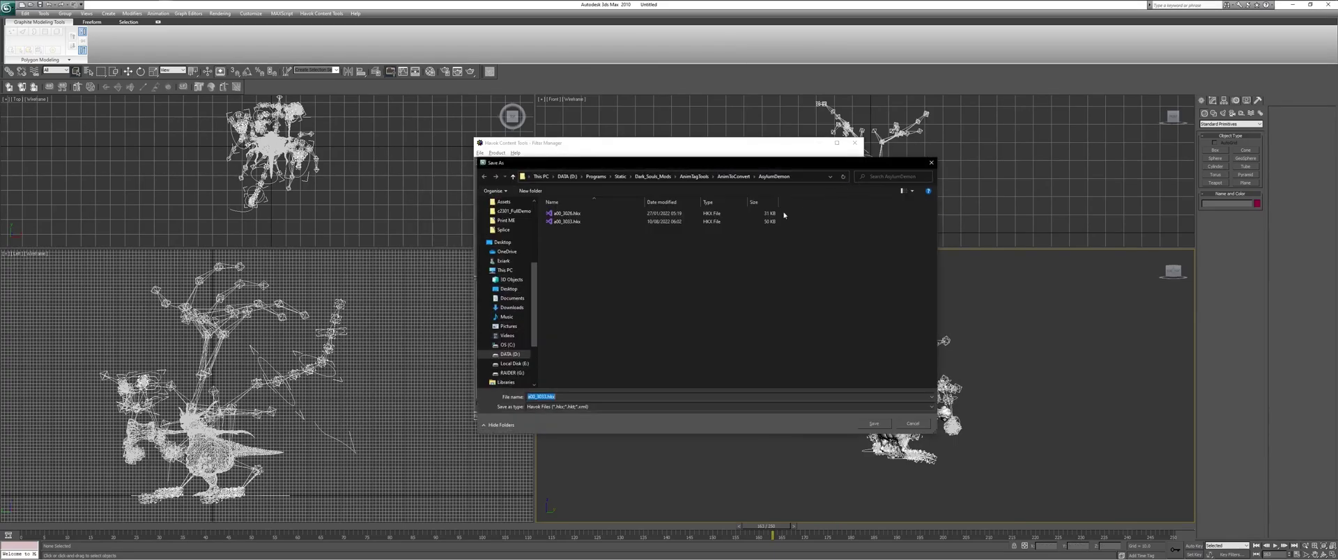
{"action": "key", "text": "alt+Tab"}
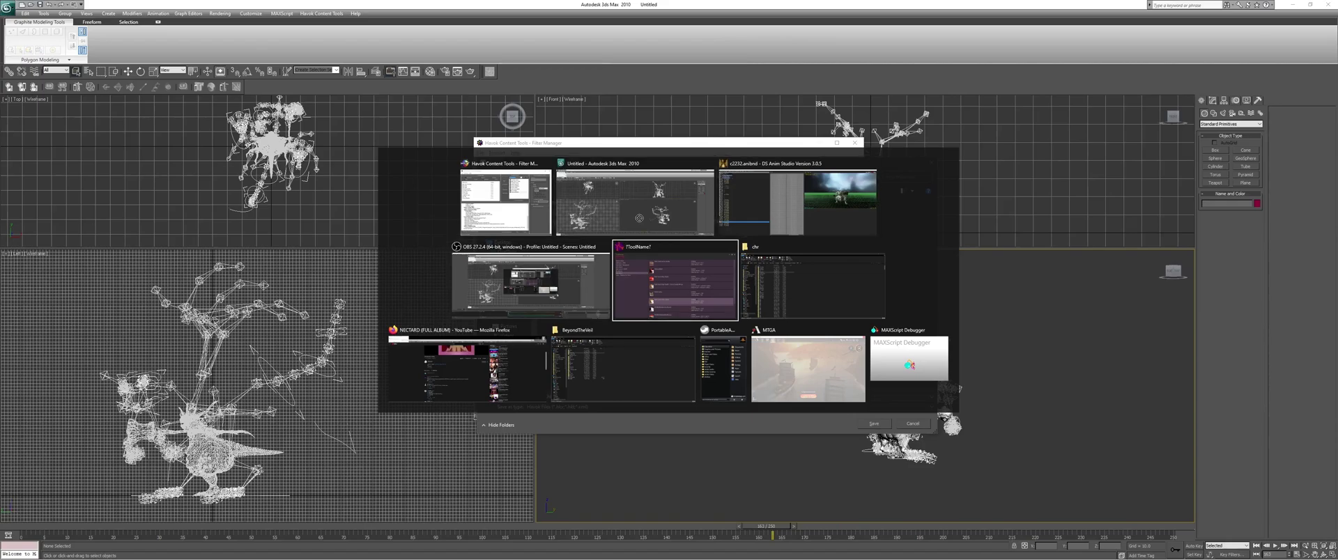
{"action": "key", "text": "alt+Tab"}
{"action": "double_click", "coordinate": [481, 196]}
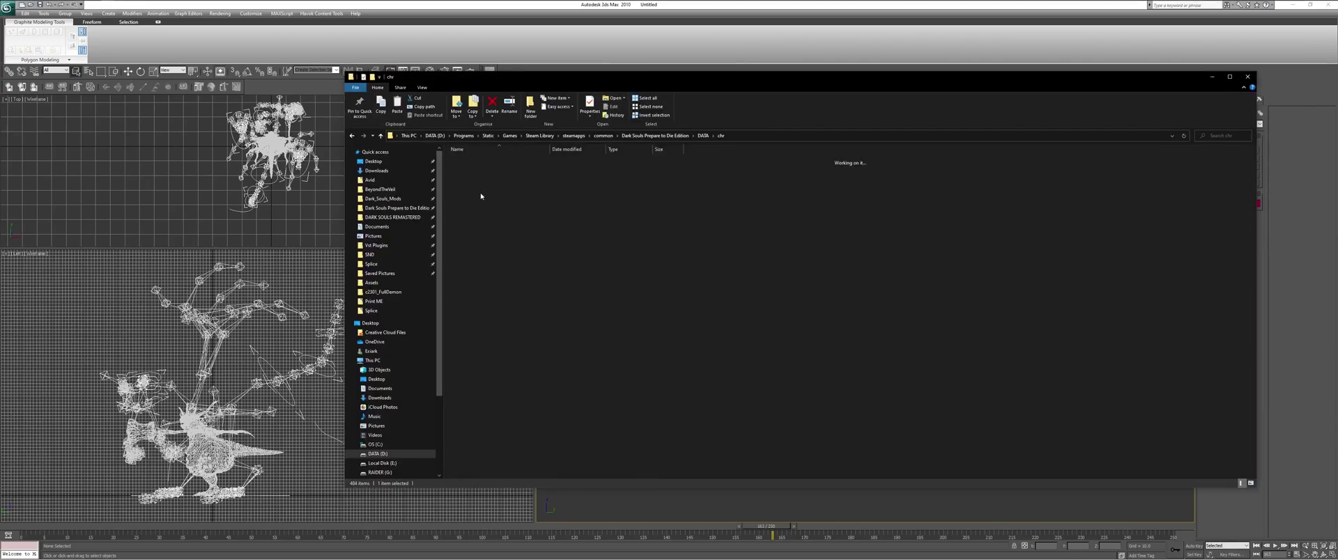
{"action": "double_click", "coordinate": [475, 162]}
{"action": "double_click", "coordinate": [476, 163]}
{"action": "double_click", "coordinate": [476, 162]}
{"action": "double_click", "coordinate": [476, 162]}
Copy the new a00_3033.hkx from AsylumDemon into the hkxwin32 folder with TeraCopy, overwriting the existing file
{"action": "key", "text": "alt+Tab"}
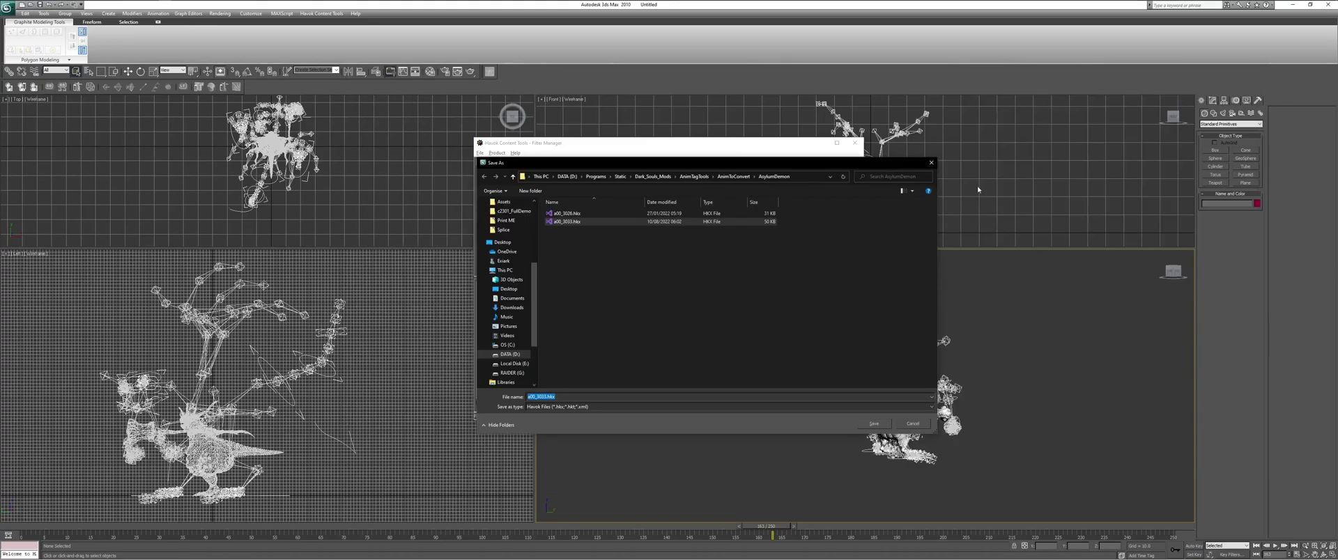
{"action": "key", "text": "alt+Tab"}
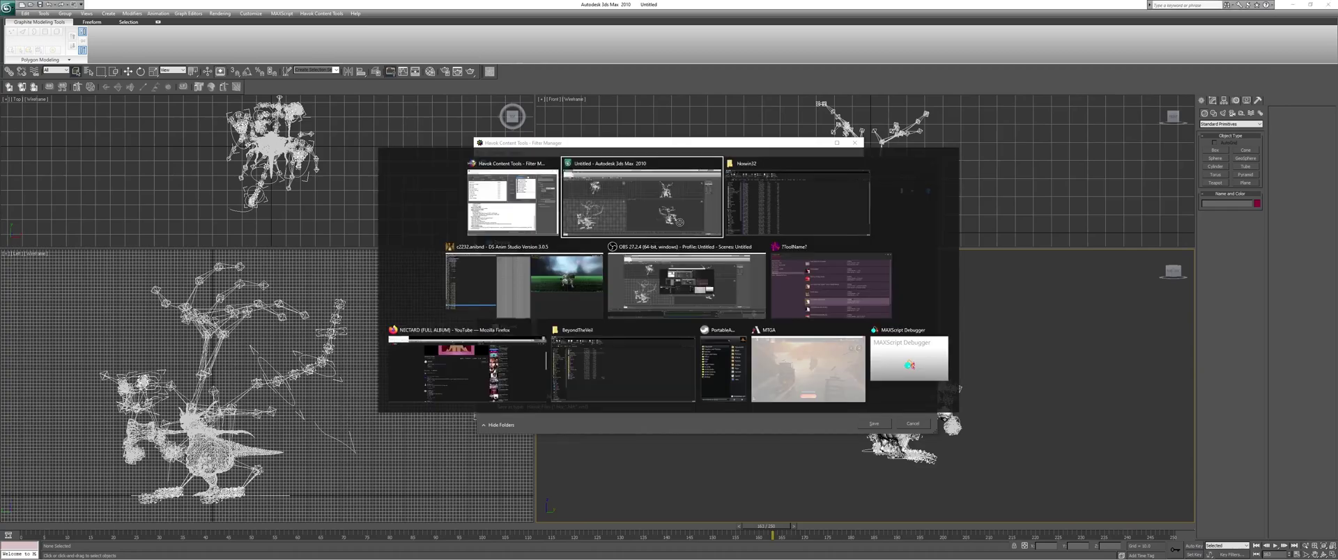
{"action": "left_click", "coordinate": [798, 204]}
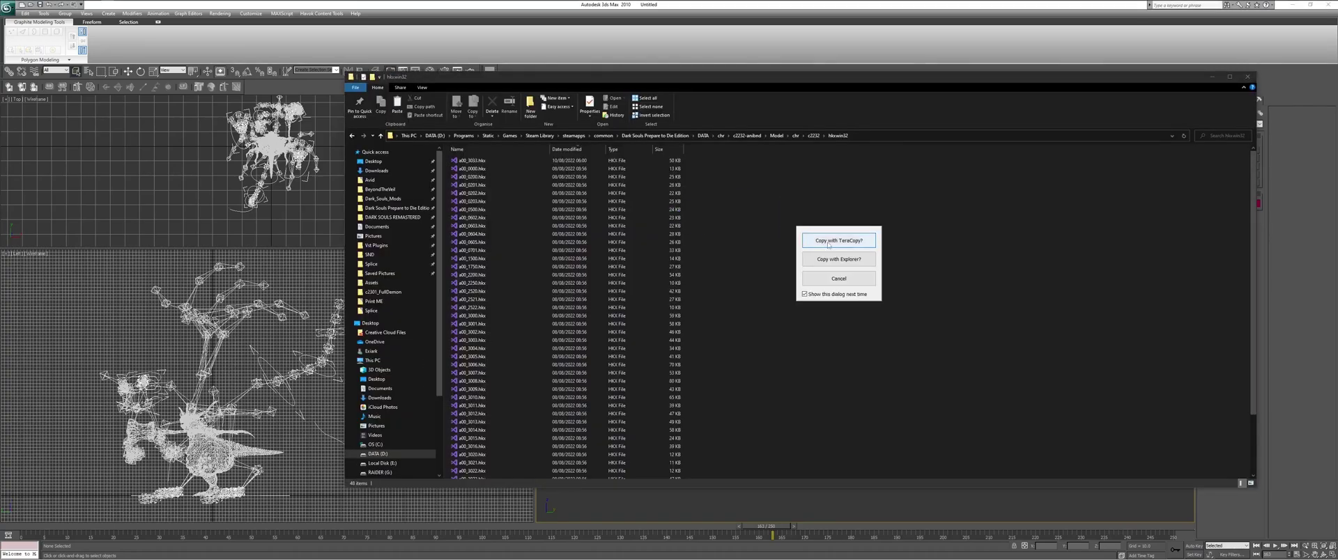
{"action": "key", "text": "ctrl+v"}
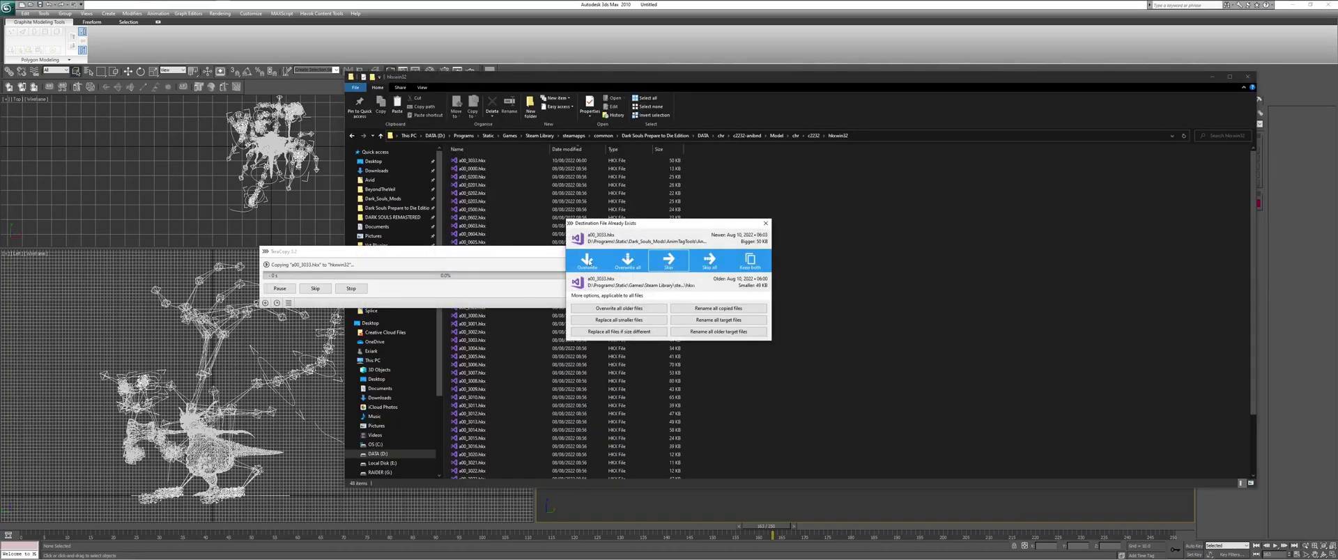
{"action": "left_click", "coordinate": [587, 261]}
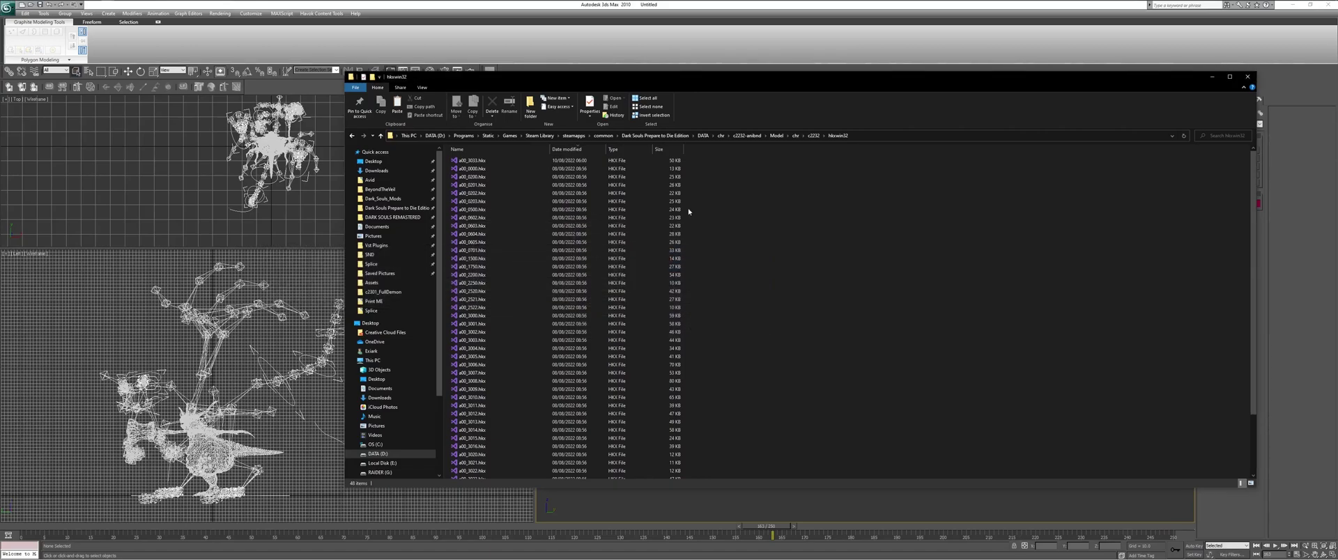
Return to the chr folder and repack c2232-anibnd with Yabber
{"action": "left_click", "coordinate": [721, 135]}
{"action": "right_click", "coordinate": [480, 193]}
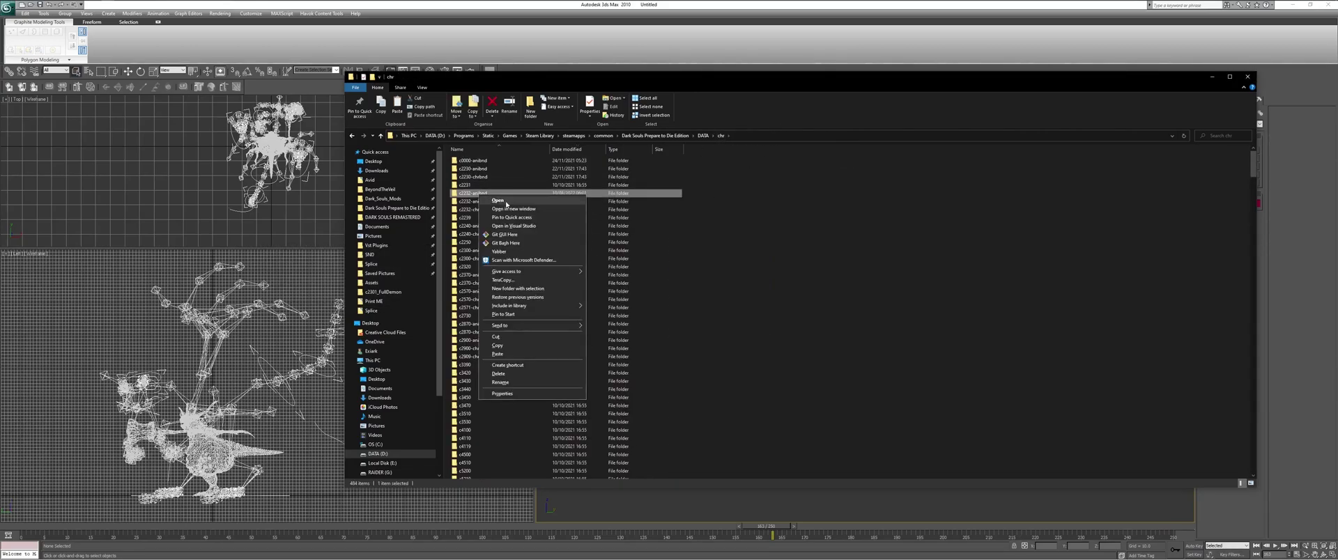
{"action": "left_click", "coordinate": [514, 252]}
Switch to DS Anim Studio and reopen the repacked c2232.anibnd of Dark Souls Prepare to Die Edition from the recent files
{"action": "key", "text": "alt+Tab"}
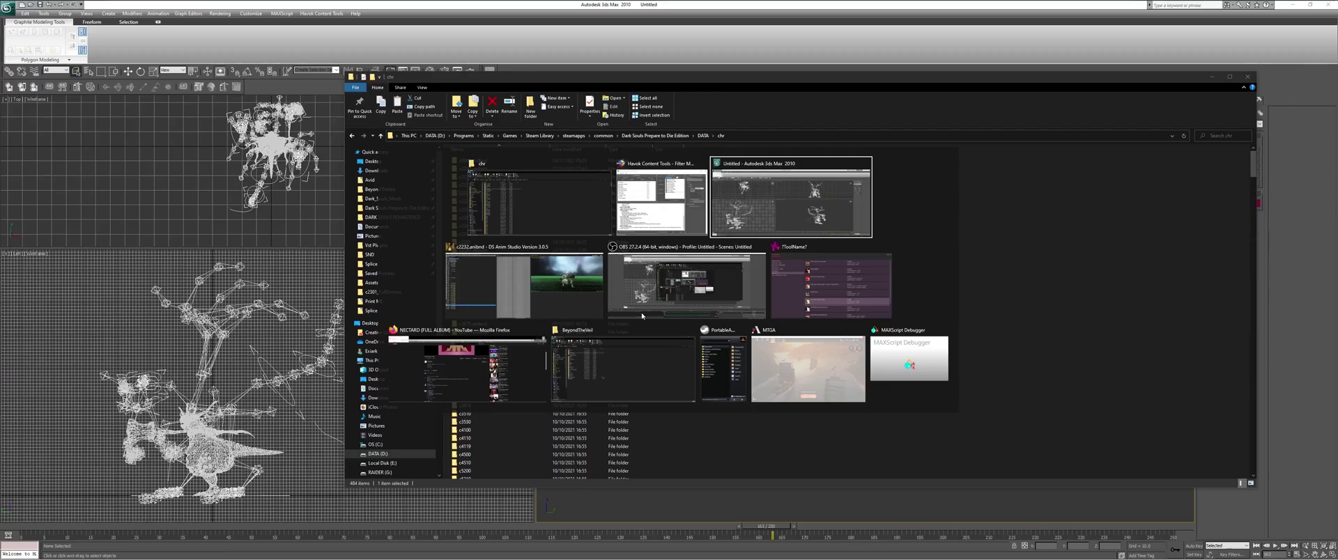
{"action": "key", "text": "alt+Tab"}
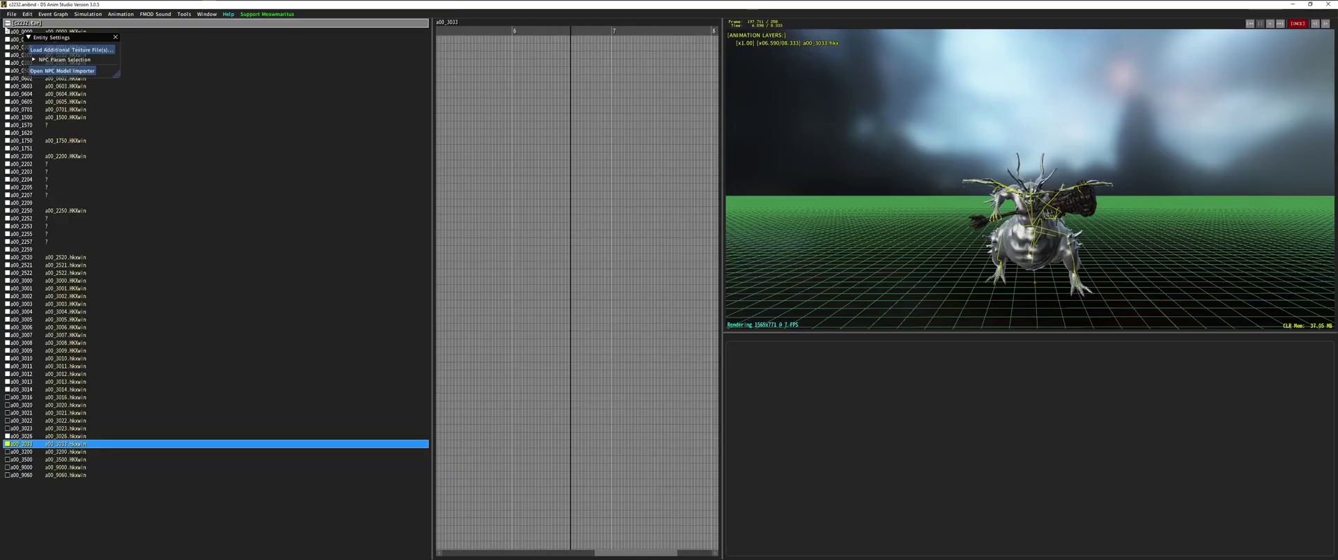
{"action": "left_click", "coordinate": [12, 14]}
{"action": "mouse_move", "coordinate": [31, 39]}
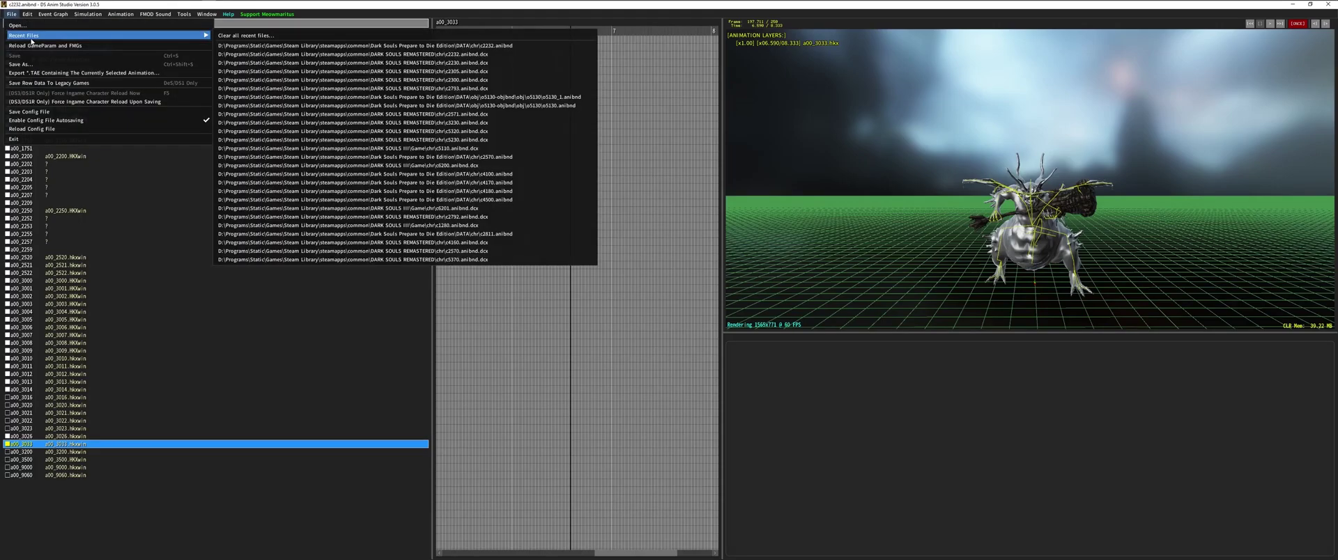
{"action": "left_click", "coordinate": [293, 45]}
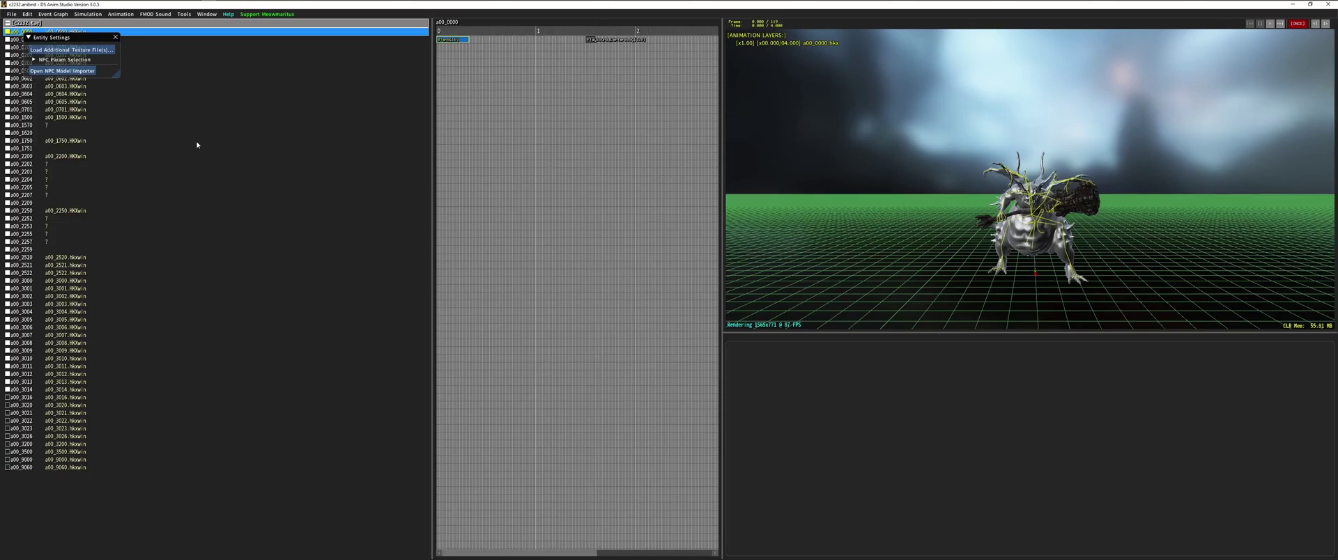
Duplicate a00_3026 as animation ID a00_3033 with name a00_3033.hkxwin and import HKX ID a00_3033, and apply the properties
{"action": "left_click", "coordinate": [64, 437]}
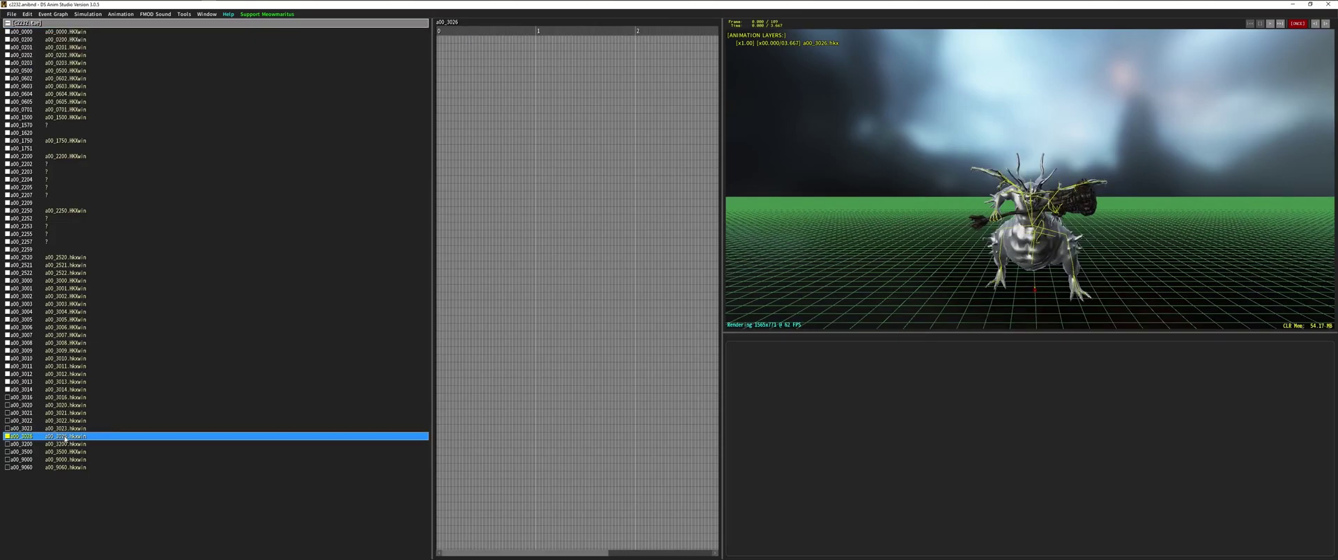
{"action": "key", "text": "ctrl+d"}
{"action": "key", "text": "F2"}
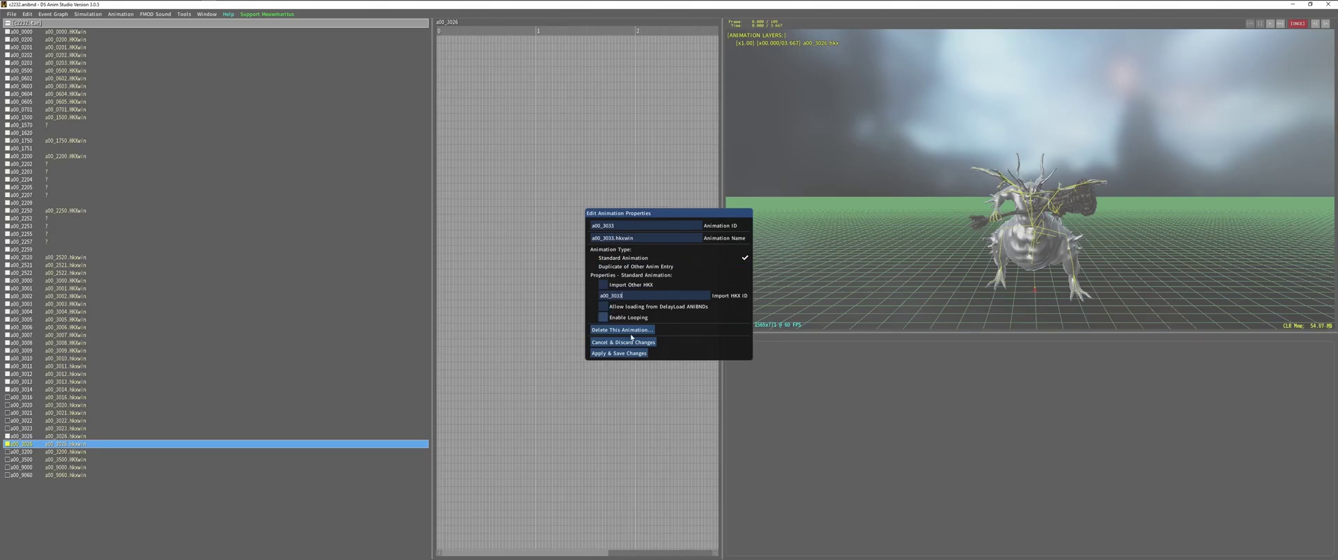
{"action": "left_click", "coordinate": [619, 353]}
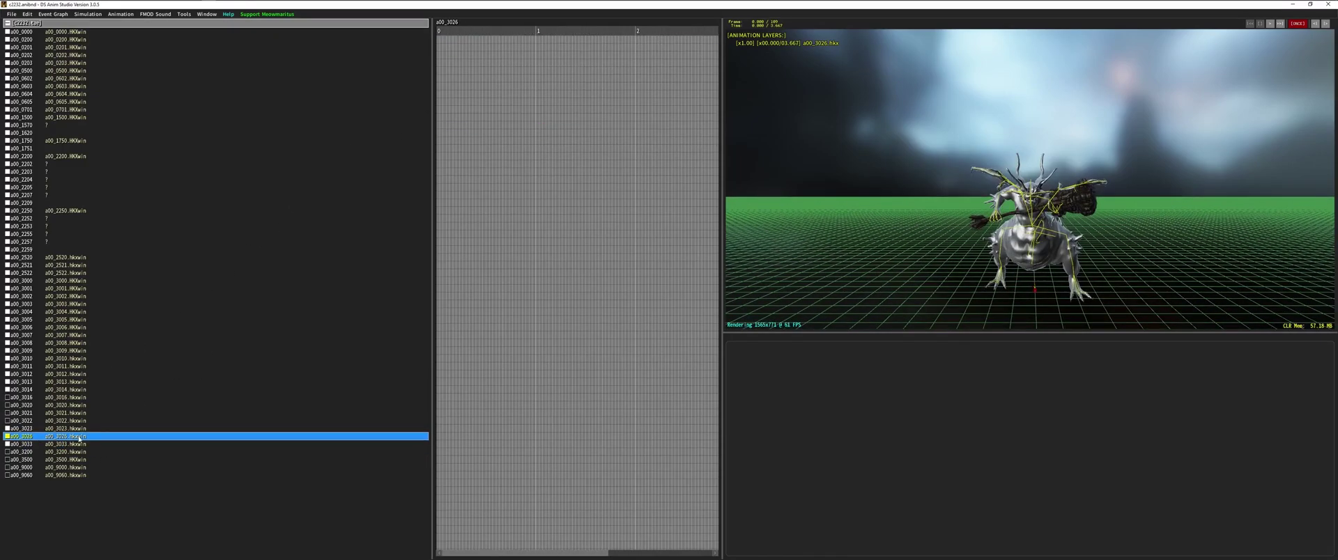
Select the new a00_3033 animation and scrub through its first seconds to check the motion in the preview
{"action": "left_click", "coordinate": [75, 415]}
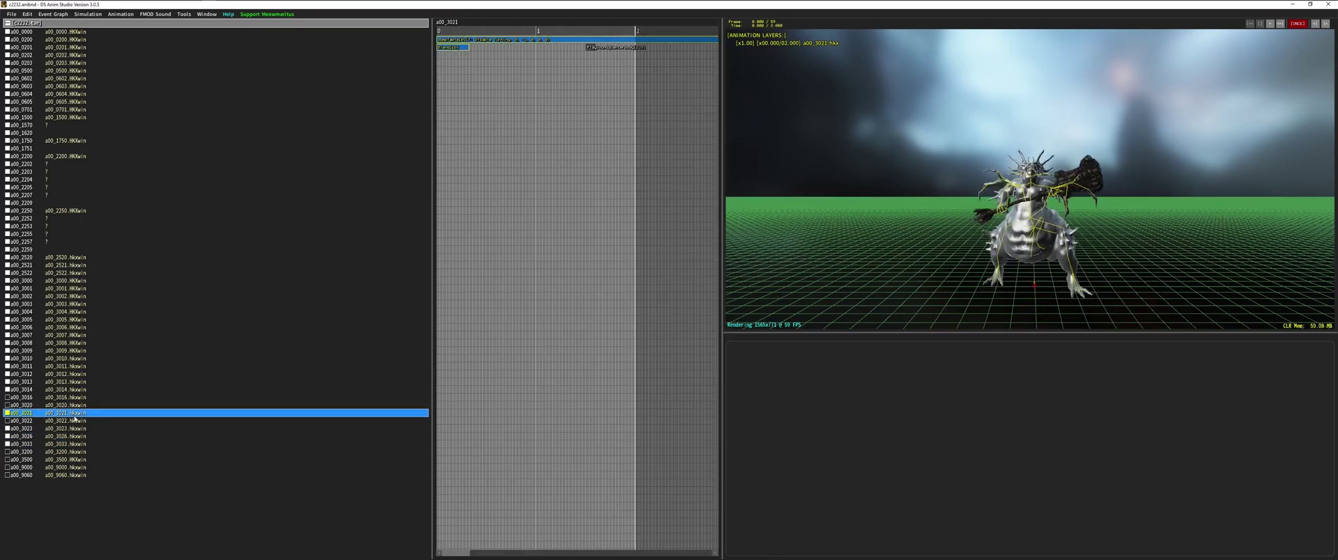
{"action": "left_click", "coordinate": [63, 444]}
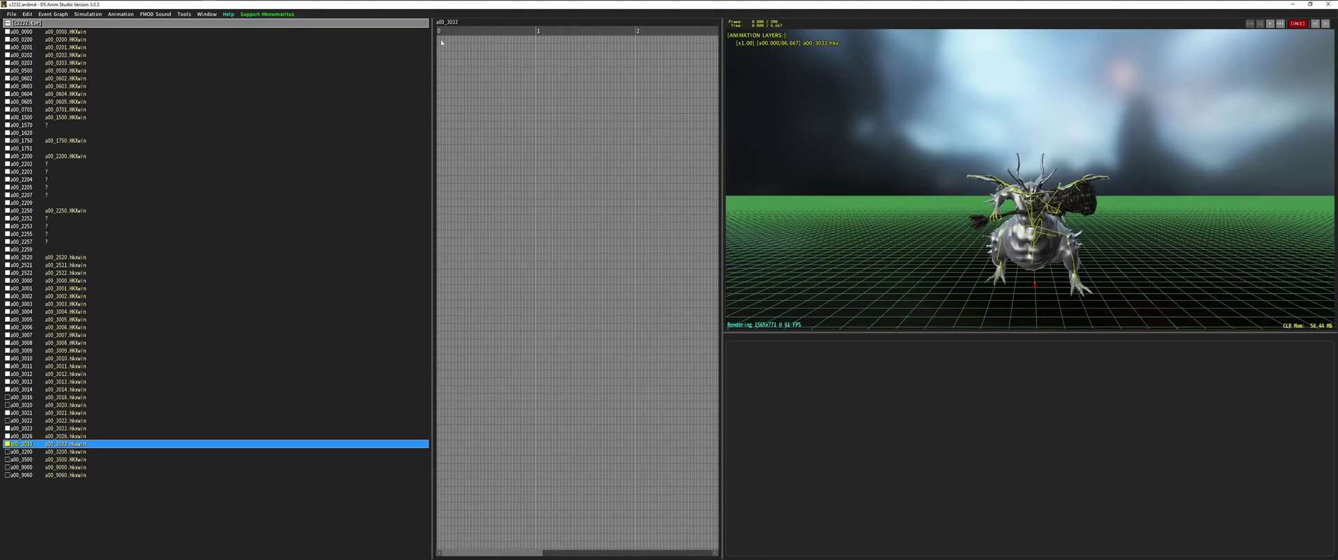
{"action": "left_click_drag", "start_coordinate": [442, 42], "coordinate": [673, 43]}
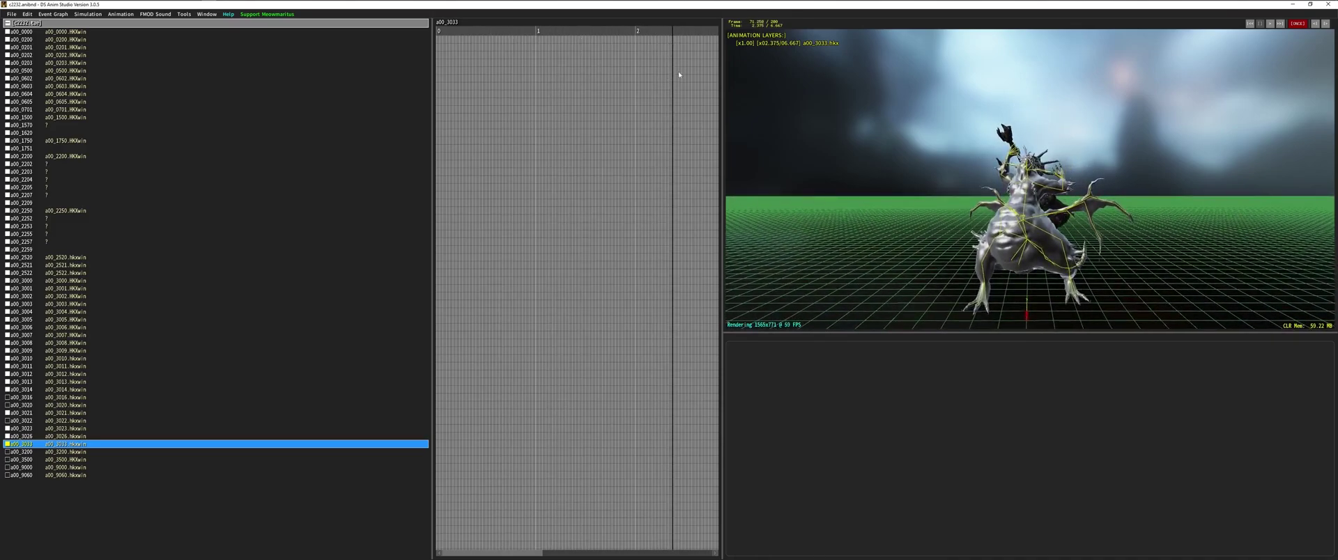
Widen the event graph to fit the whole a00_3033 timeline, and scrub and play the animation to its end
{"action": "left_click_drag", "start_coordinate": [722, 87], "coordinate": [881, 88]}
{"action": "scroll", "coordinate": [658, 40], "scroll_direction": "down", "scroll_amount": 2, "text": "ctrl"}
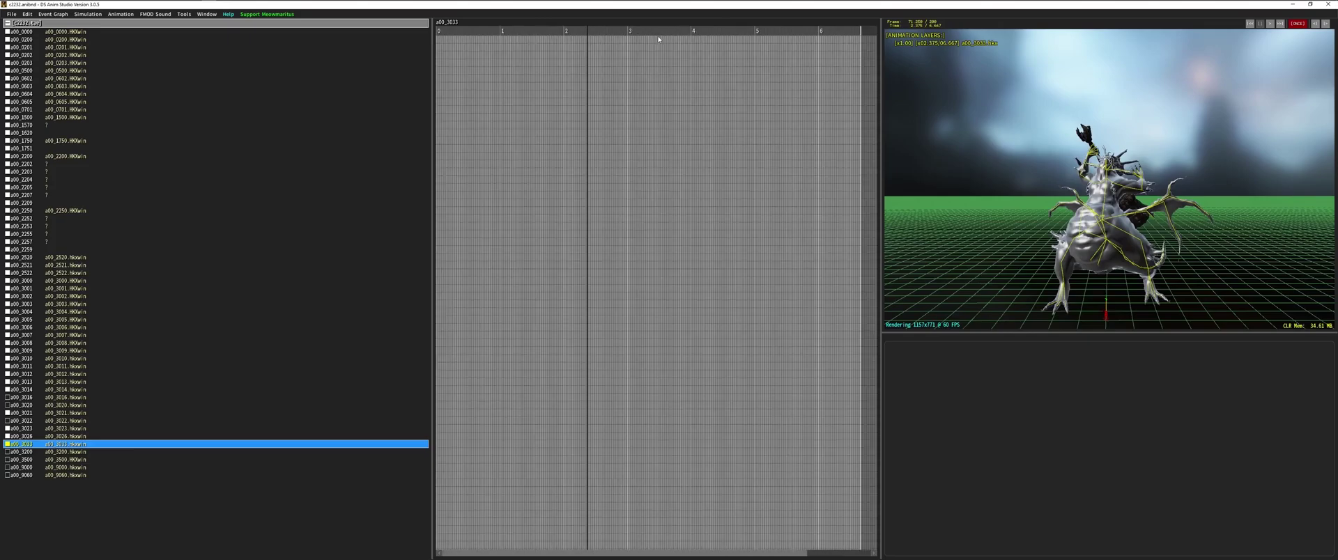
{"action": "left_click_drag", "start_coordinate": [581, 37], "coordinate": [837, 55]}
{"action": "left_click", "coordinate": [688, 49]}
{"action": "left_click", "coordinate": [1260, 24]}
{"action": "left_click", "coordinate": [1298, 24]}
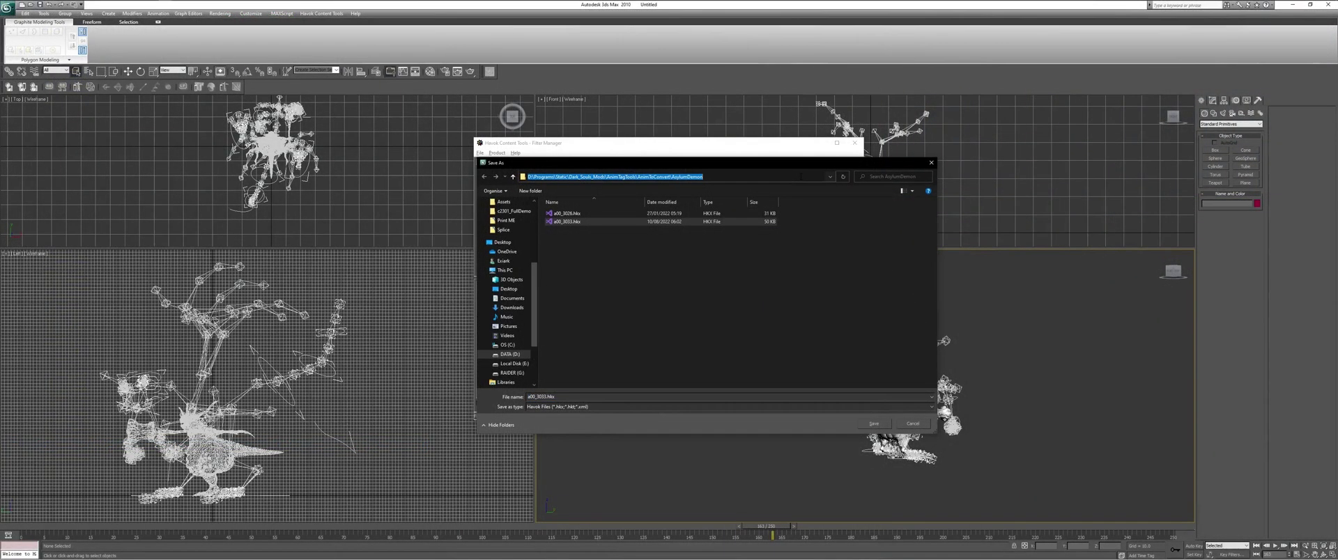
Open the AsylumDemon export folder in a new File Explorer window, check its parent AnimTagTools folder, and return to AsylumDemon
{"action": "key", "text": "super+e"}
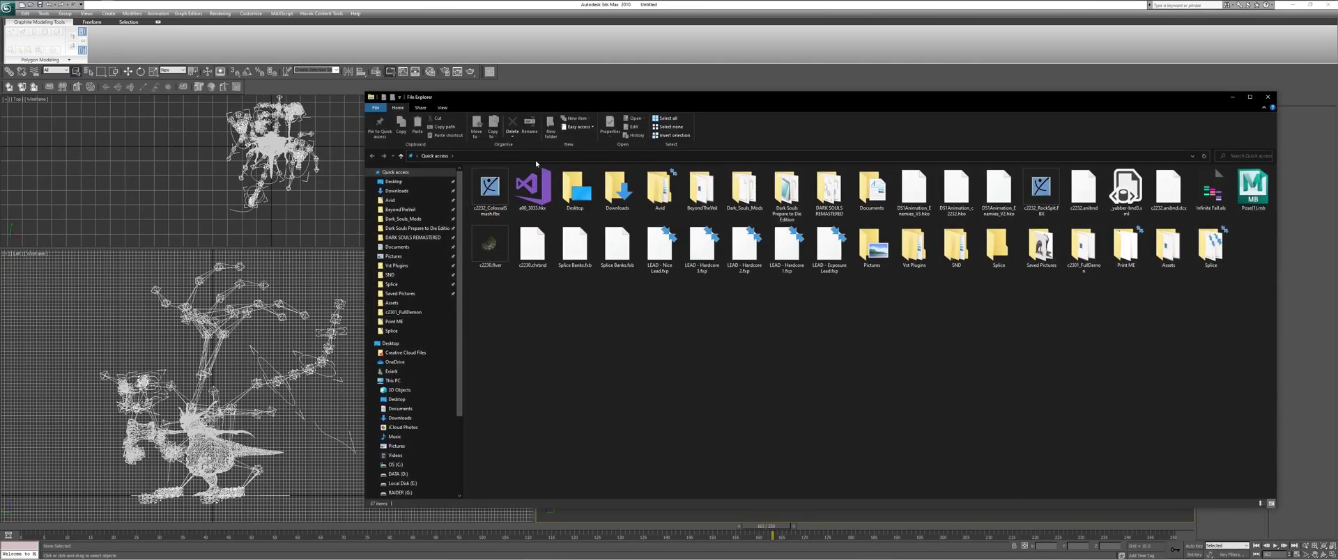
{"action": "left_click", "coordinate": [536, 156]}
{"action": "key", "text": "ctrl+v"}
{"action": "key", "text": "Return"}
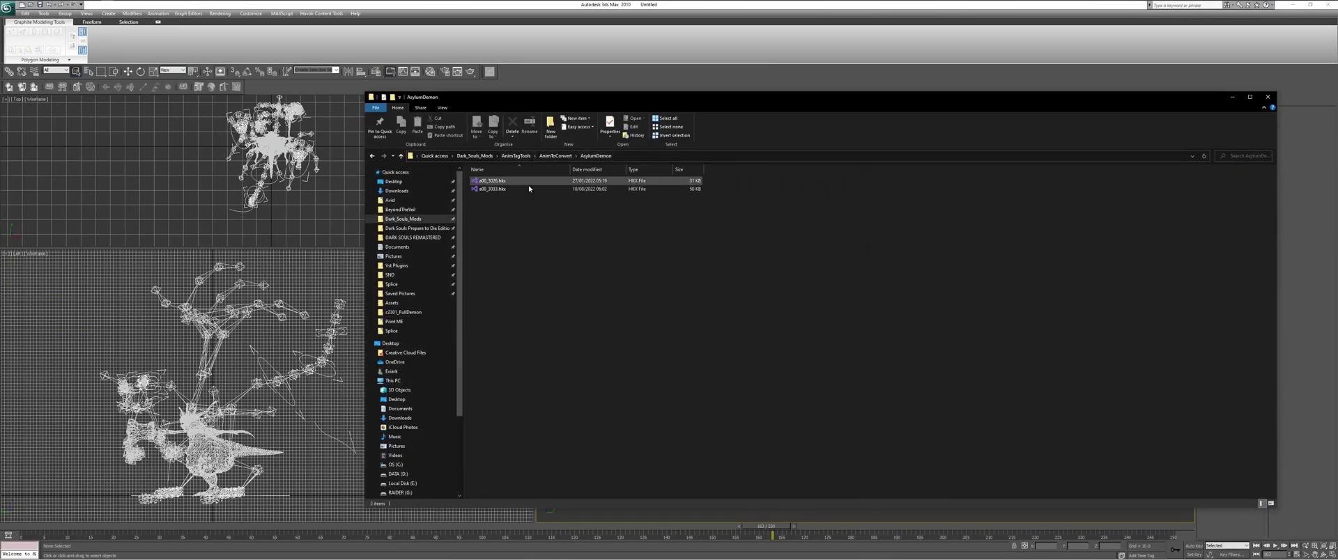
{"action": "left_click", "coordinate": [556, 156]}
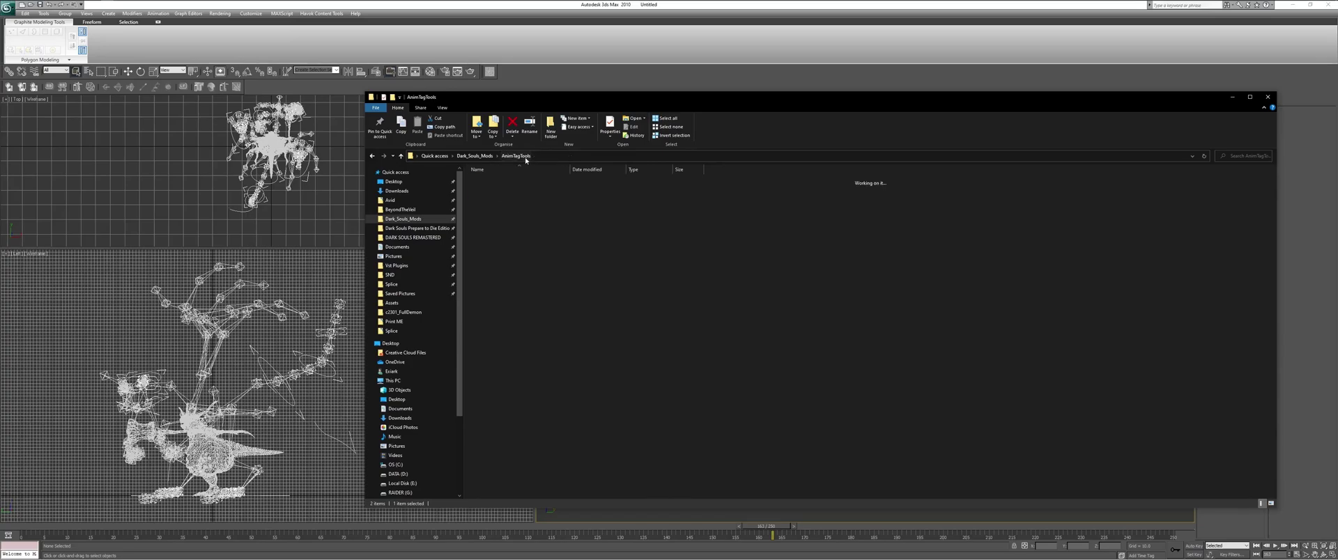
{"action": "left_click", "coordinate": [516, 156]}
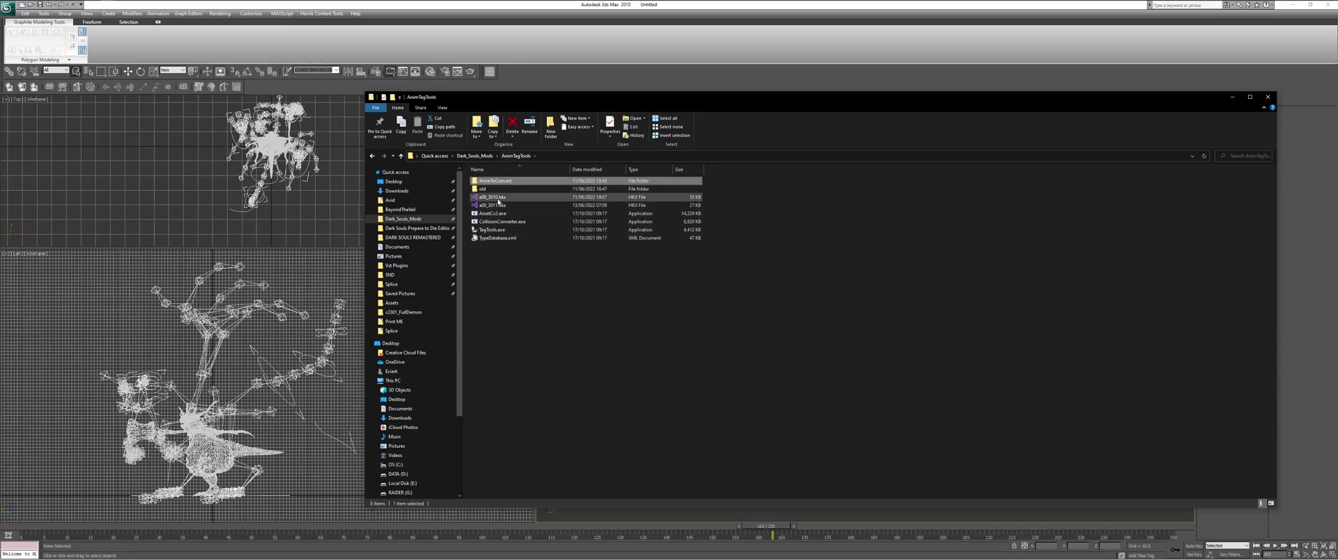
{"action": "double_click", "coordinate": [490, 181]}
{"action": "double_click", "coordinate": [492, 181]}
Copy a00_3033.hkx from AsylumDemon into the AnimTagTools folder
{"action": "left_click_drag", "start_coordinate": [503, 190], "coordinate": [582, 156]}
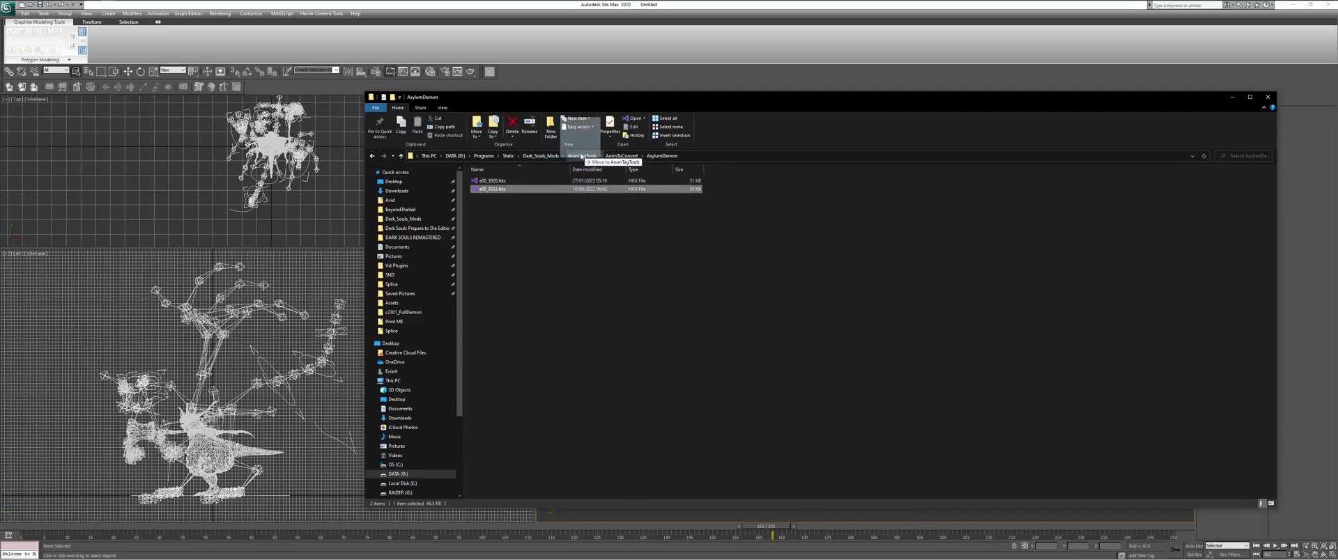
{"action": "right_click_drag", "start_coordinate": [583, 157], "coordinate": [582, 157]}
{"action": "left_click", "coordinate": [599, 180]}
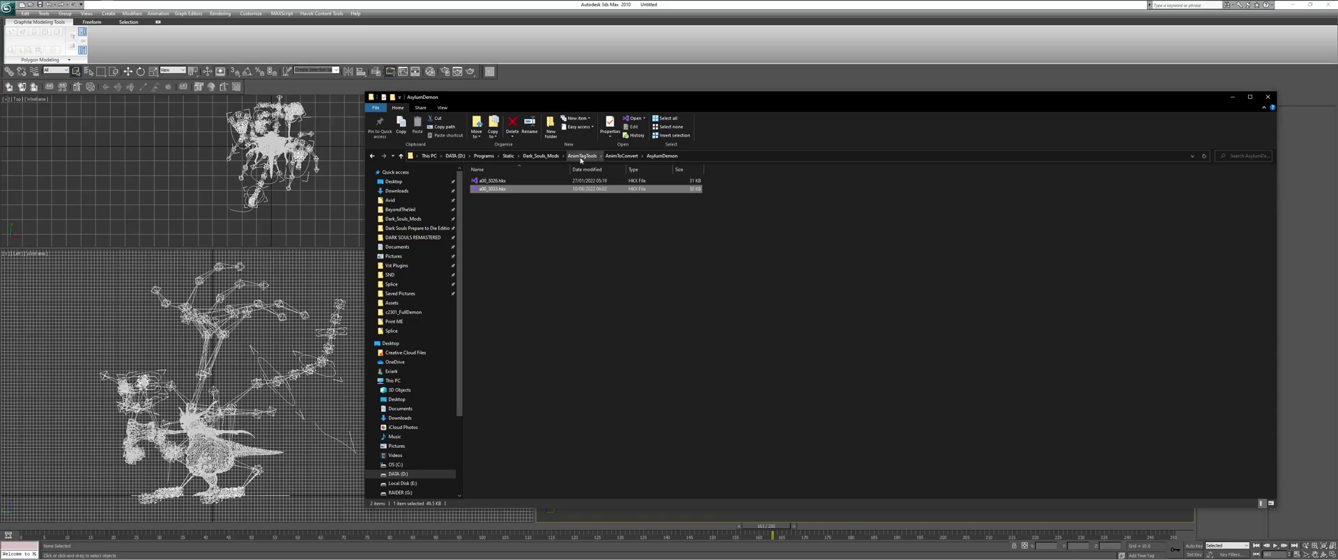
Convert a00_3033.hkx with TagTools.exe in the AnimTagTools folder and copy the converted file
{"action": "left_click", "coordinate": [581, 157]}
{"action": "left_click_drag", "start_coordinate": [492, 213], "coordinate": [493, 240]}
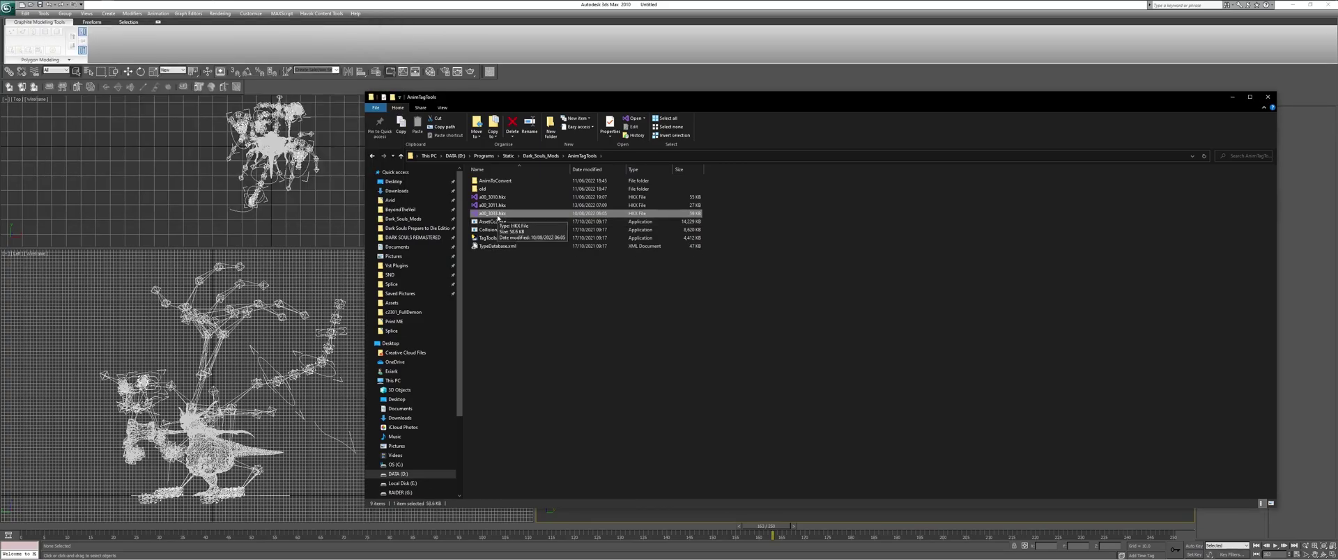
{"action": "left_click", "coordinate": [495, 214]}
{"action": "key", "text": "Escape"}
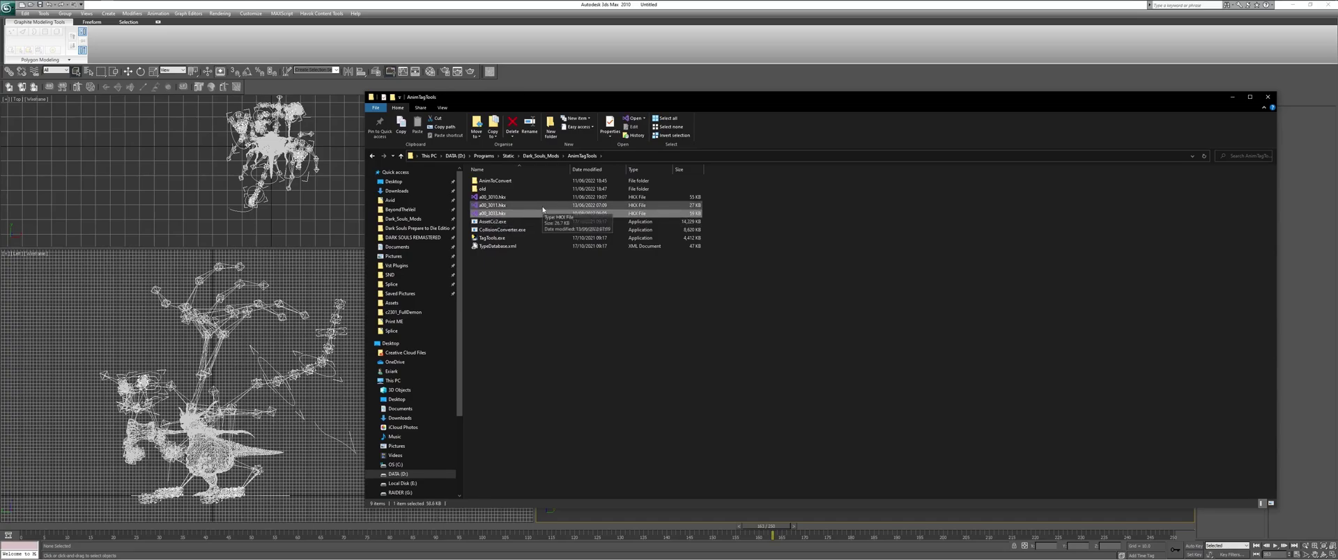
Open the chr folder of DARK SOULS REMASTERED and search it for c2232
{"action": "left_click", "coordinate": [413, 238]}
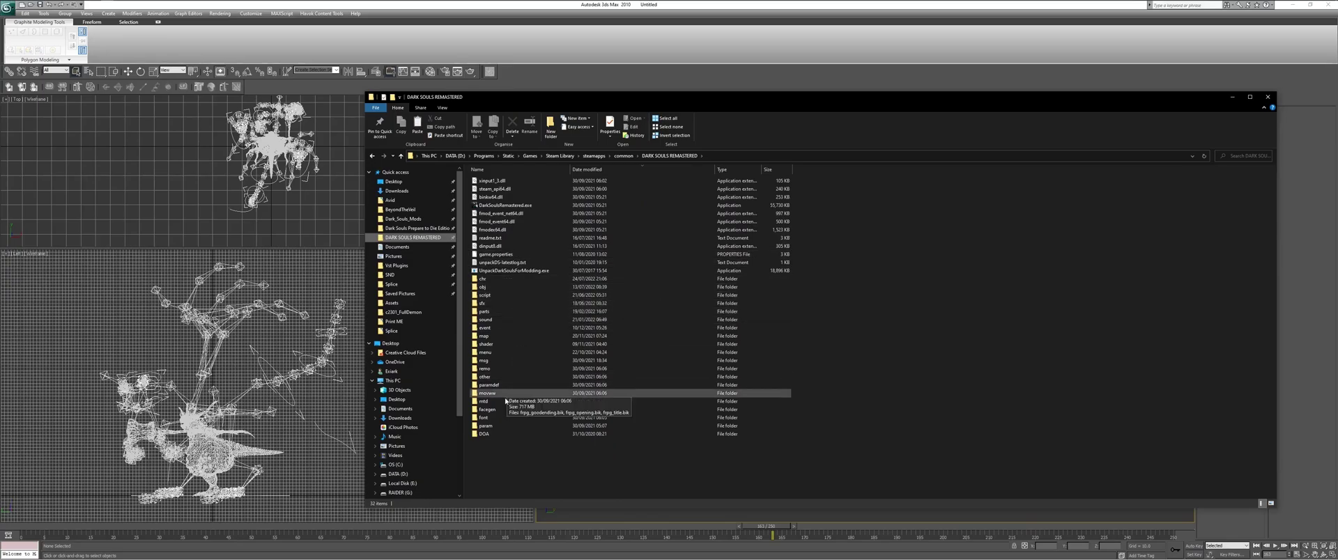
{"action": "left_click", "coordinate": [499, 281]}
{"action": "double_click", "coordinate": [498, 281]}
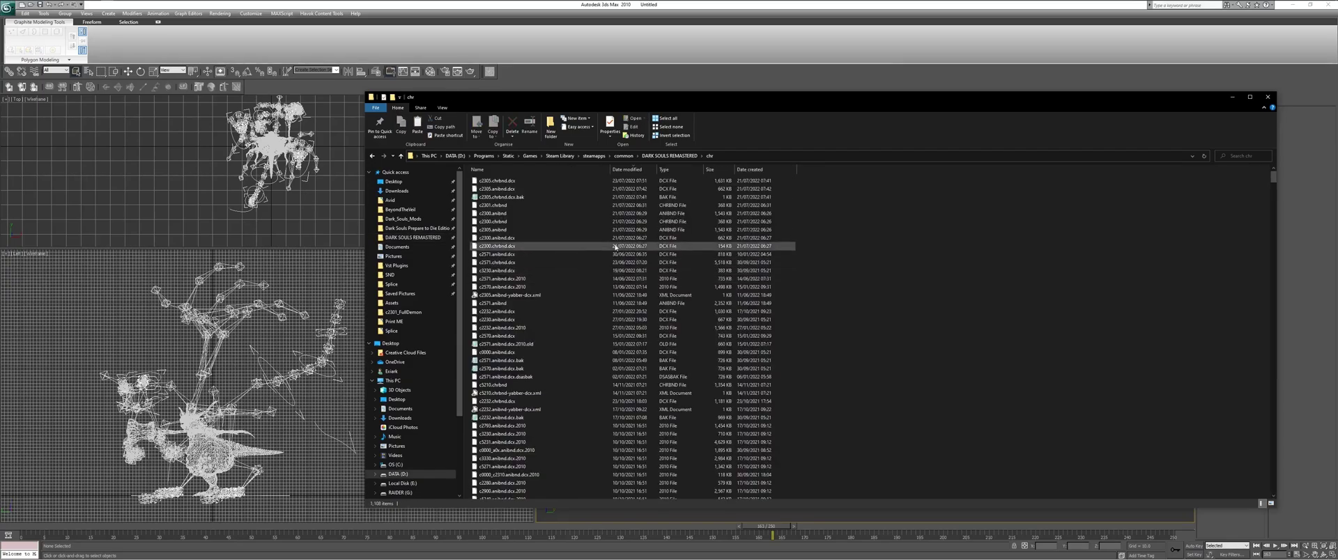
{"action": "scroll", "coordinate": [553, 202], "scroll_direction": "down", "scroll_amount": 10}
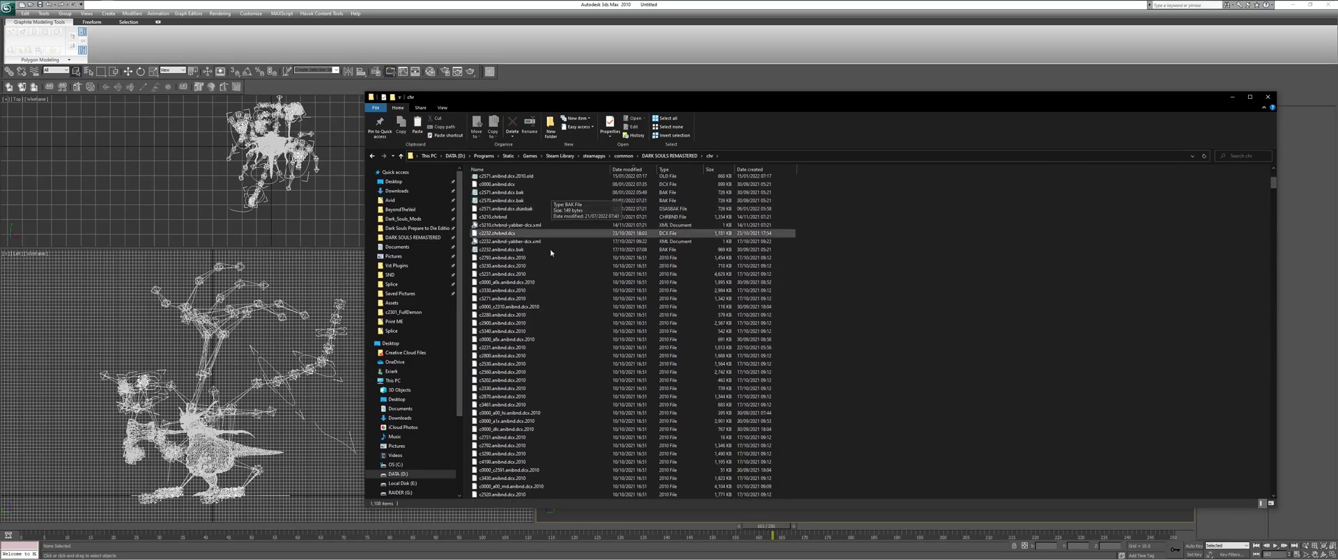
{"action": "left_click", "coordinate": [503, 171]}
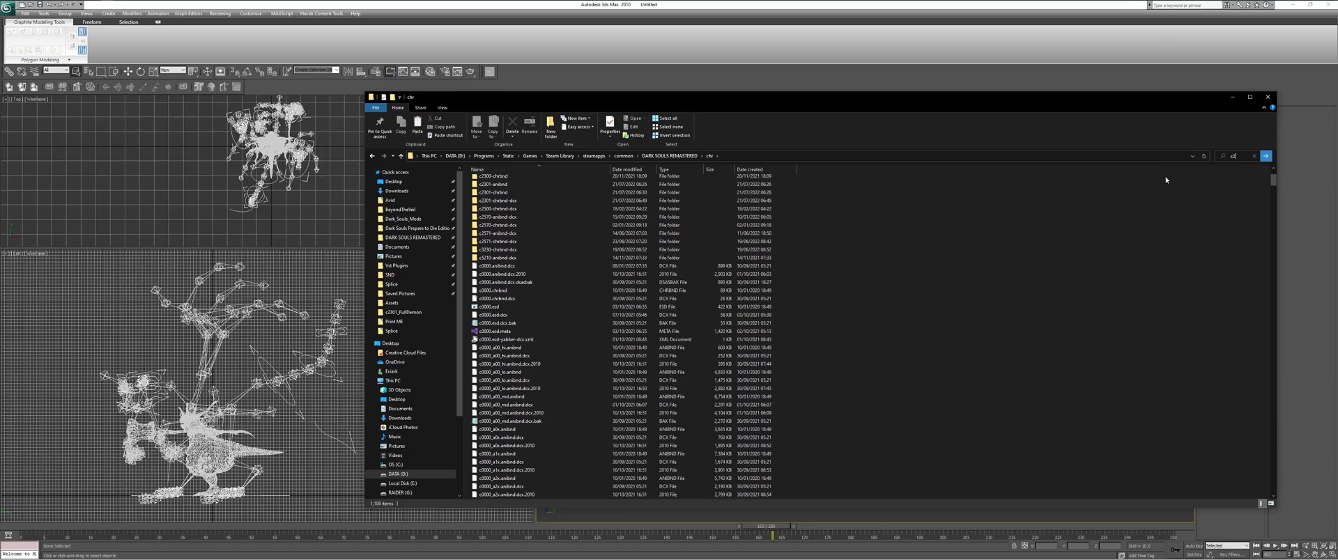
{"action": "type", "text": "c2232"}
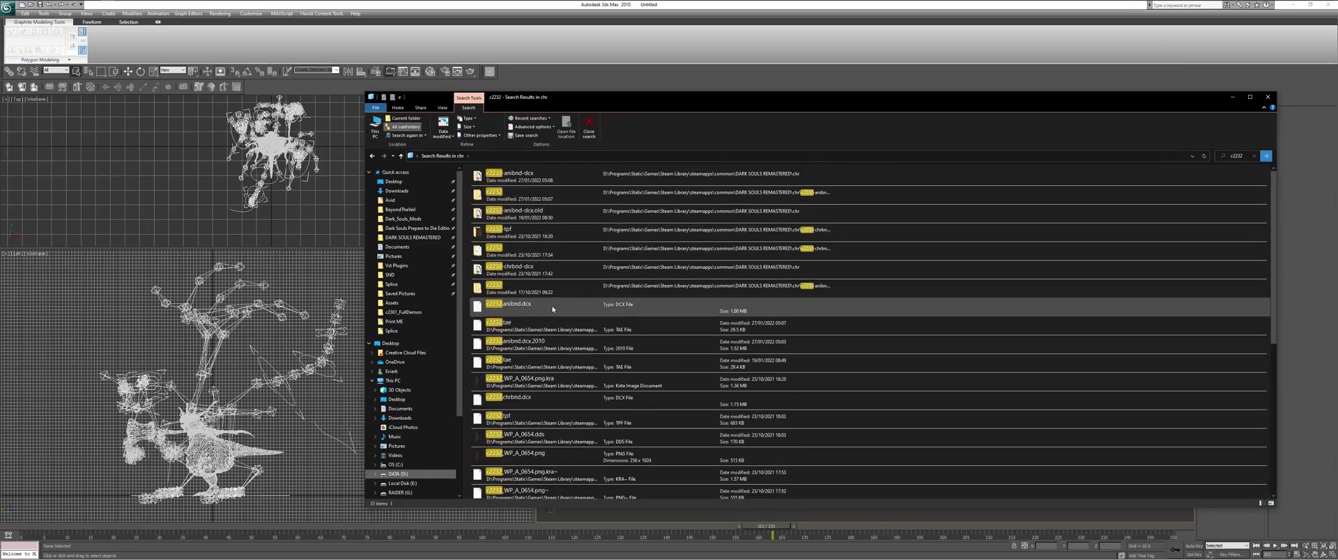
Unpack c2232.anibnd.dcx with Yabber and open the hkxx64 folder inside the unpacked c2232-anibnd-dcx folder
{"action": "right_click", "coordinate": [527, 308]}
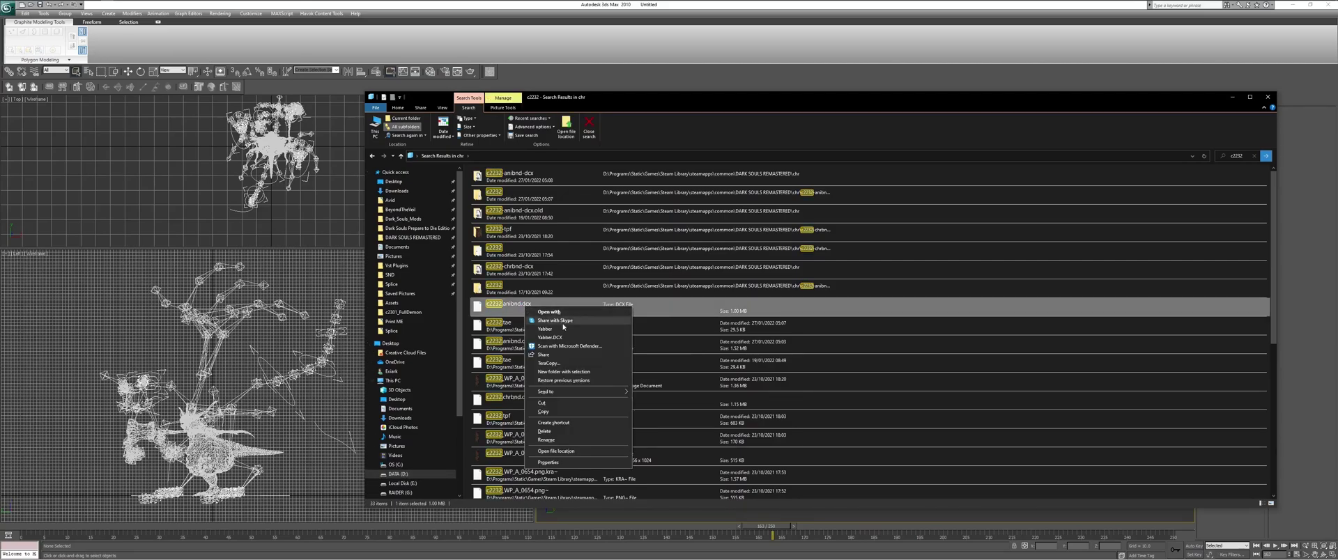
{"action": "left_click", "coordinate": [556, 331]}
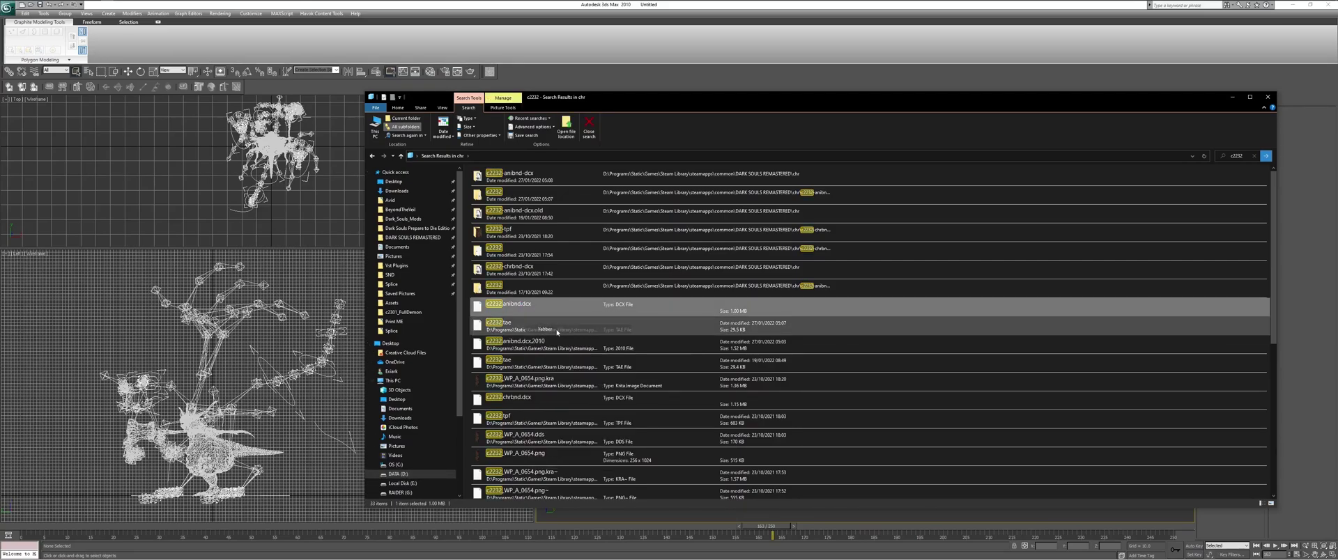
{"action": "double_click", "coordinate": [516, 183]}
{"action": "double_click", "coordinate": [504, 184]}
{"action": "double_click", "coordinate": [504, 184]}
{"action": "double_click", "coordinate": [504, 184]}
{"action": "double_click", "coordinate": [504, 184]}
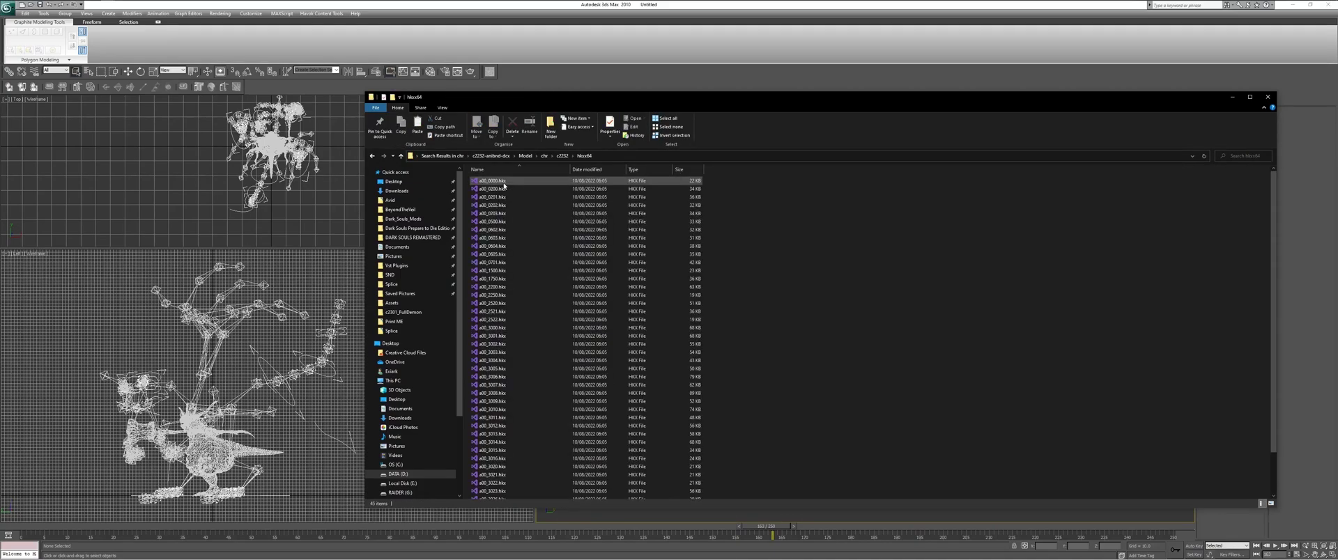
Paste the converted a00_3033.hkx into the hkxx64 folder using TeraCopy and locate it in the file list
{"action": "right_click", "coordinate": [920, 279]}
{"action": "left_click", "coordinate": [938, 334]}
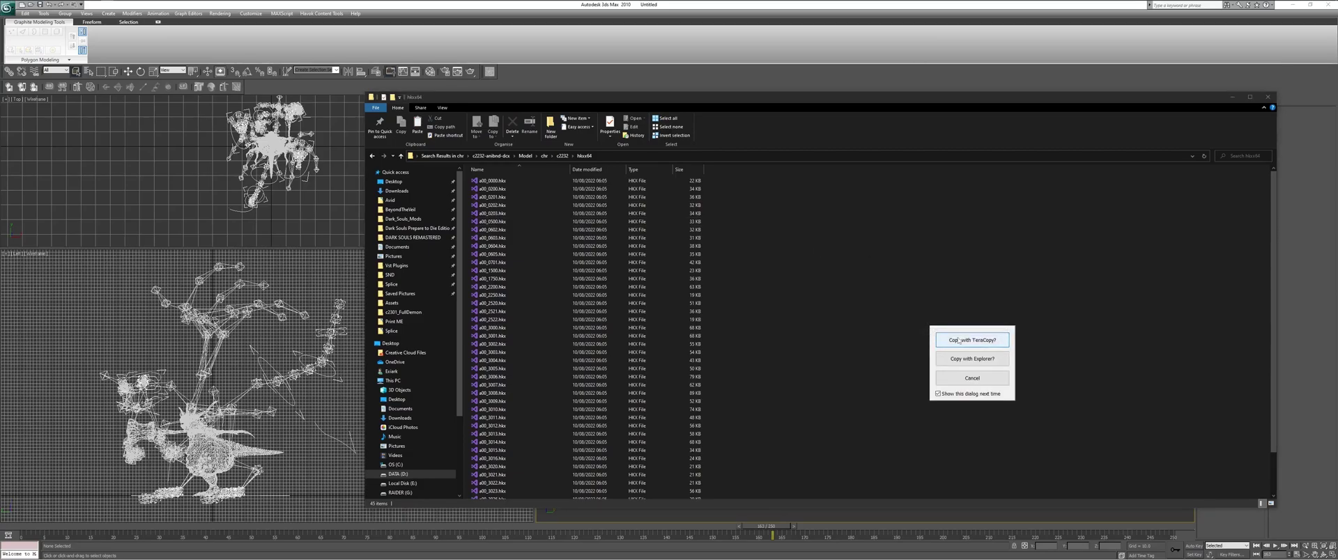
{"action": "left_click", "coordinate": [954, 343]}
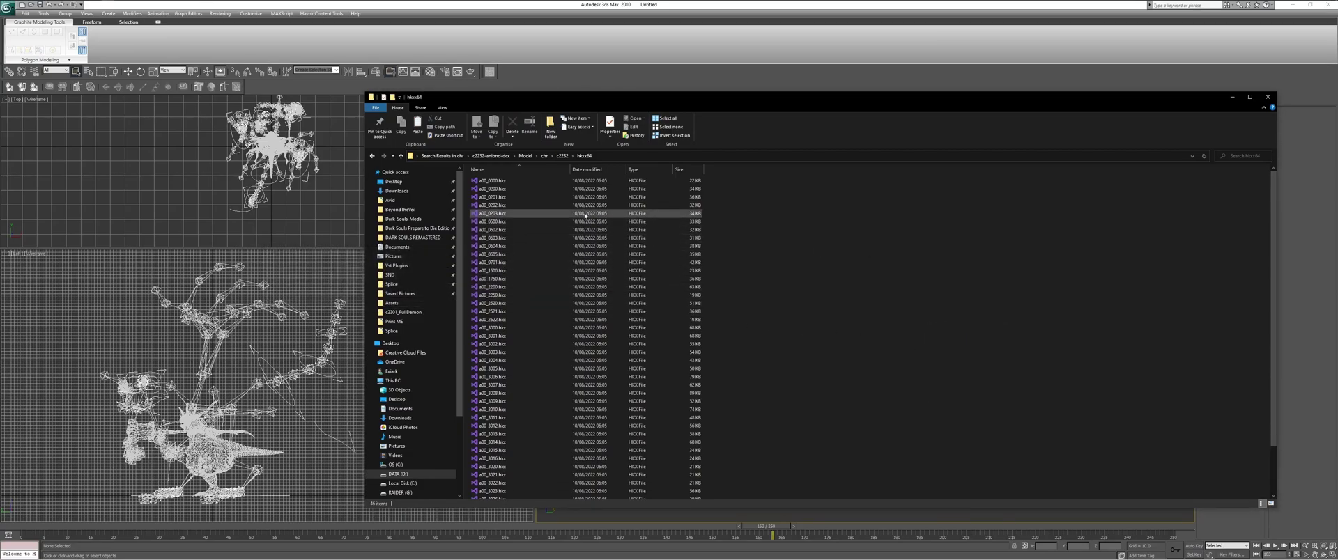
{"action": "scroll", "coordinate": [627, 214], "scroll_direction": "down", "scroll_amount": 2}
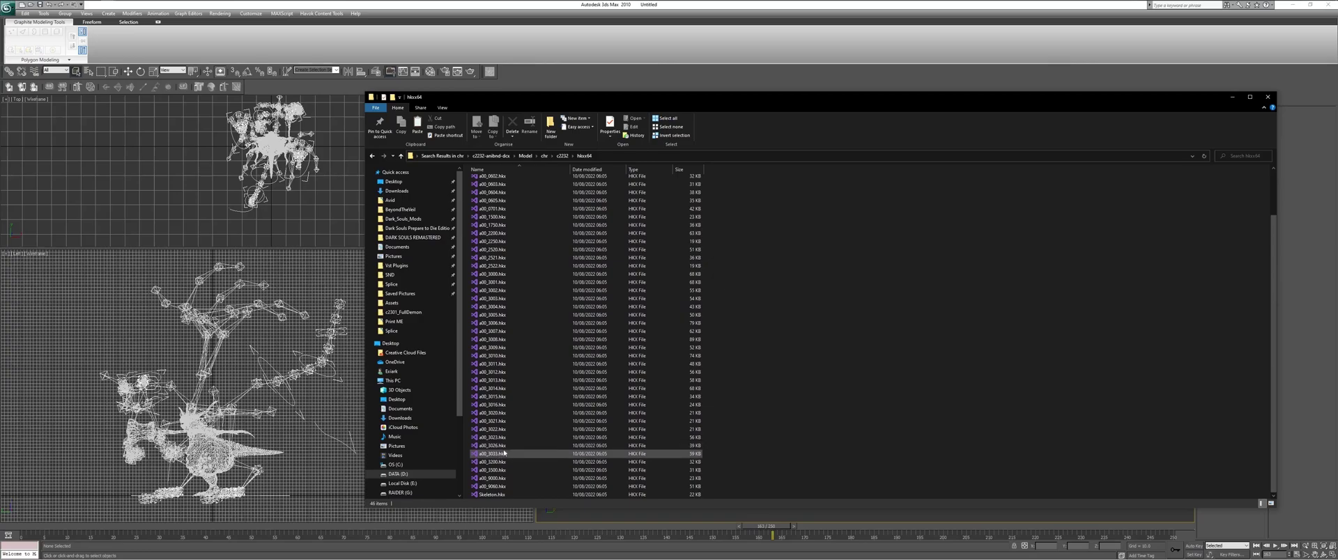
Open _yabber-bnd3.xml from the c2232-anibnd-dcx folder in Visual Studio and find the 3026 entry
{"action": "left_click", "coordinate": [548, 156]}
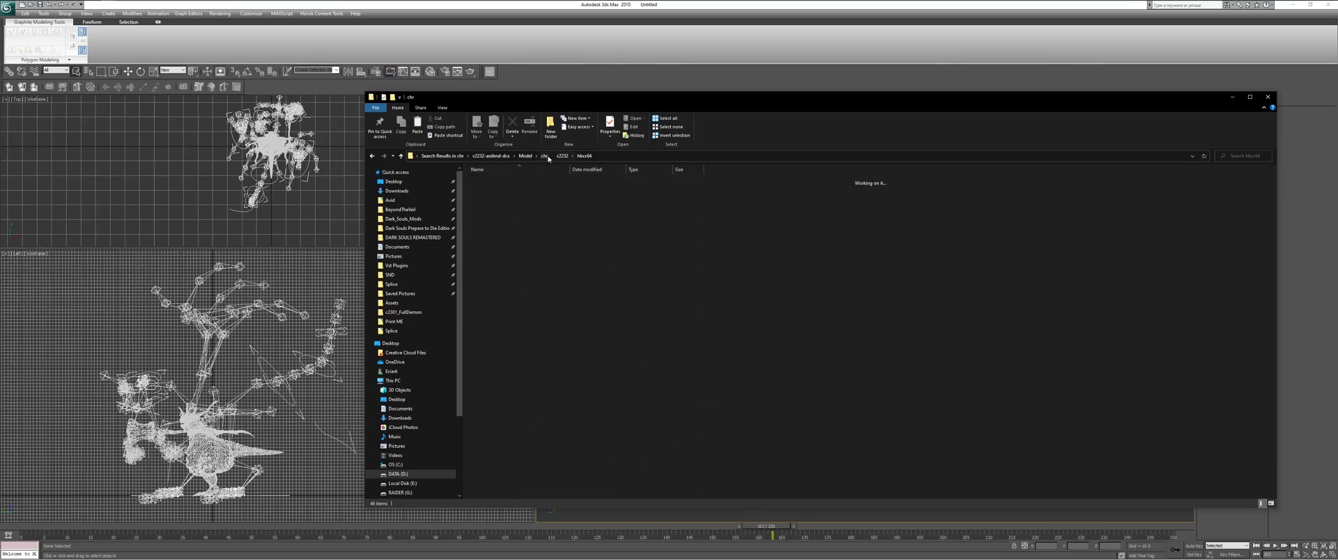
{"action": "left_click", "coordinate": [526, 156]}
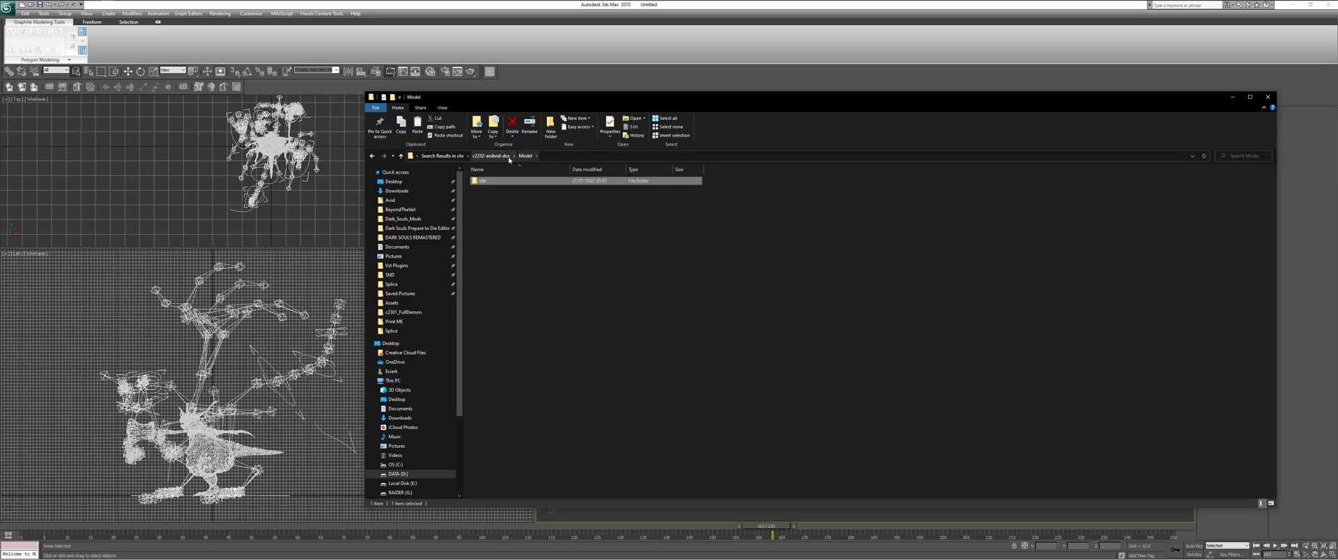
{"action": "left_click", "coordinate": [509, 156]}
{"action": "left_click", "coordinate": [482, 190]}
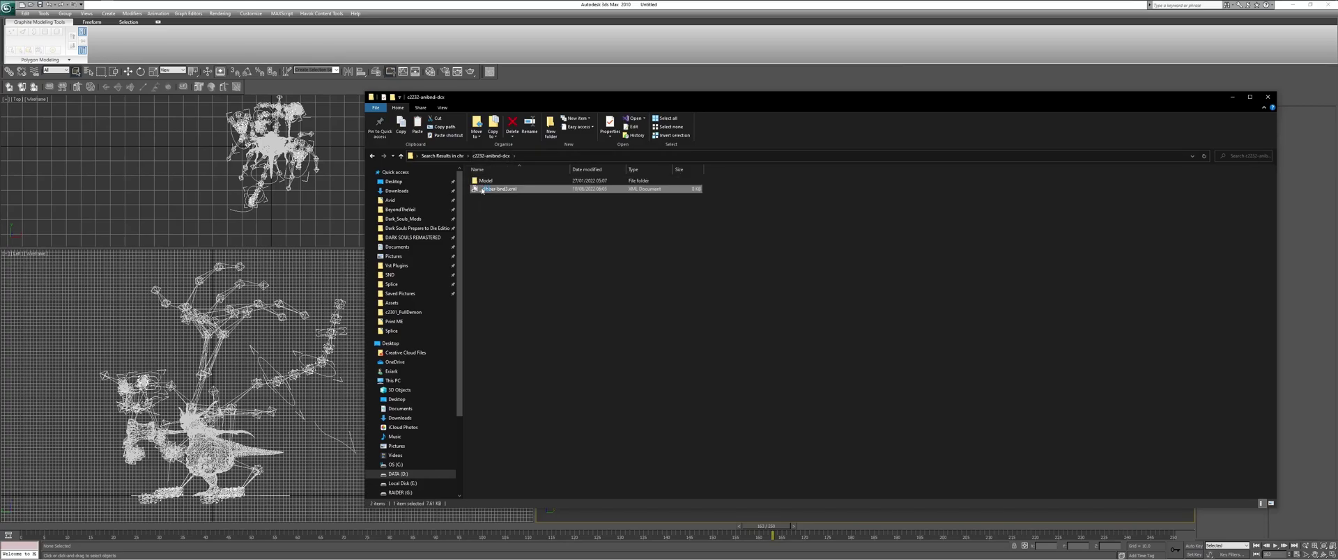
{"action": "double_click", "coordinate": [482, 190]}
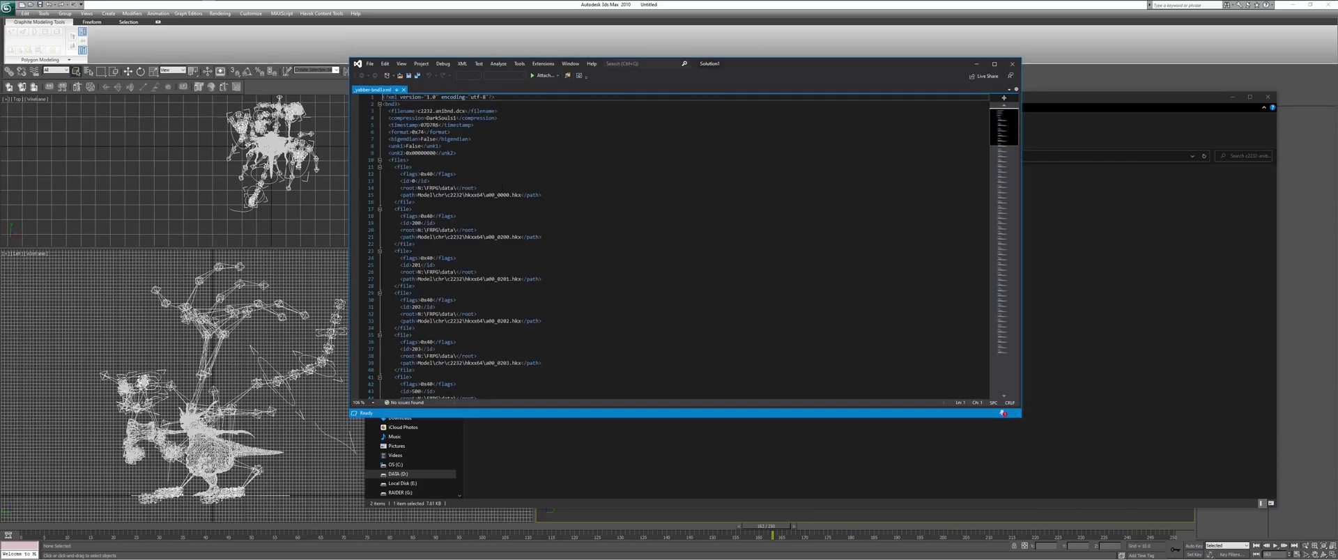
{"action": "key", "text": "ctrl+f"}
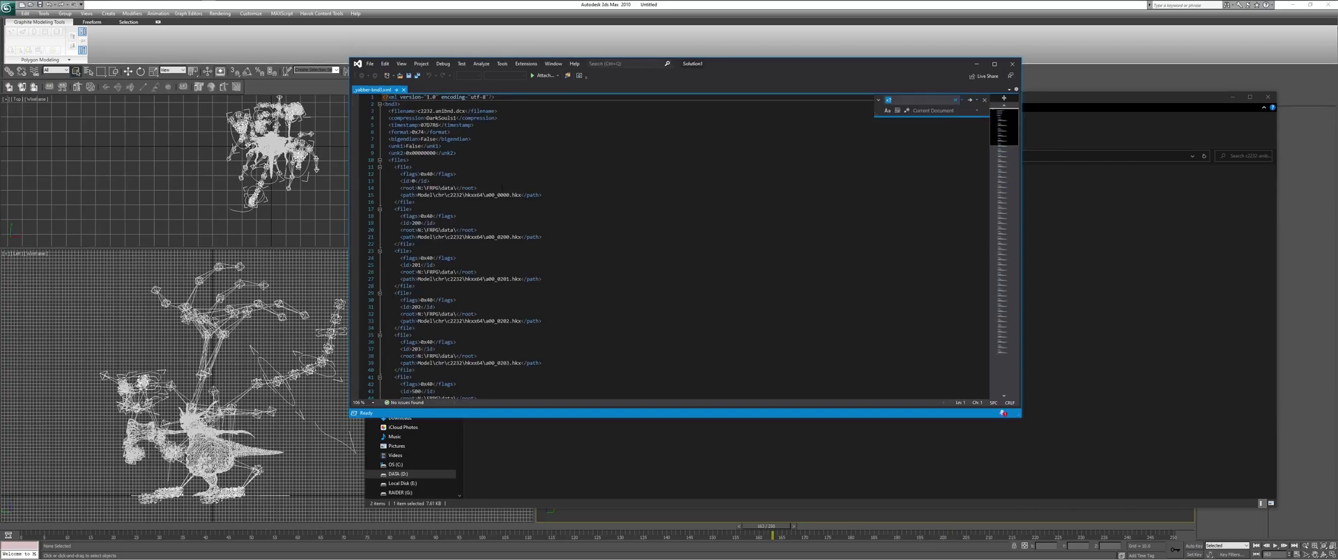
{"action": "type", "text": "3026"}
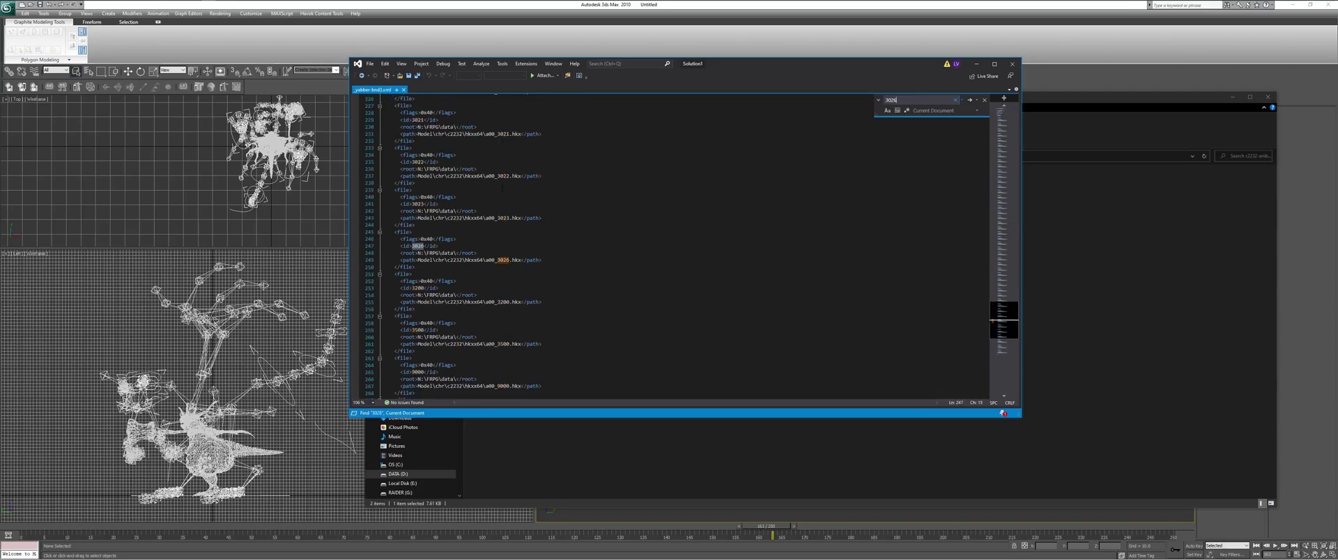
Collapse the 3026 file entry and duplicate it directly below in the XML
{"action": "left_click", "coordinate": [380, 232]}
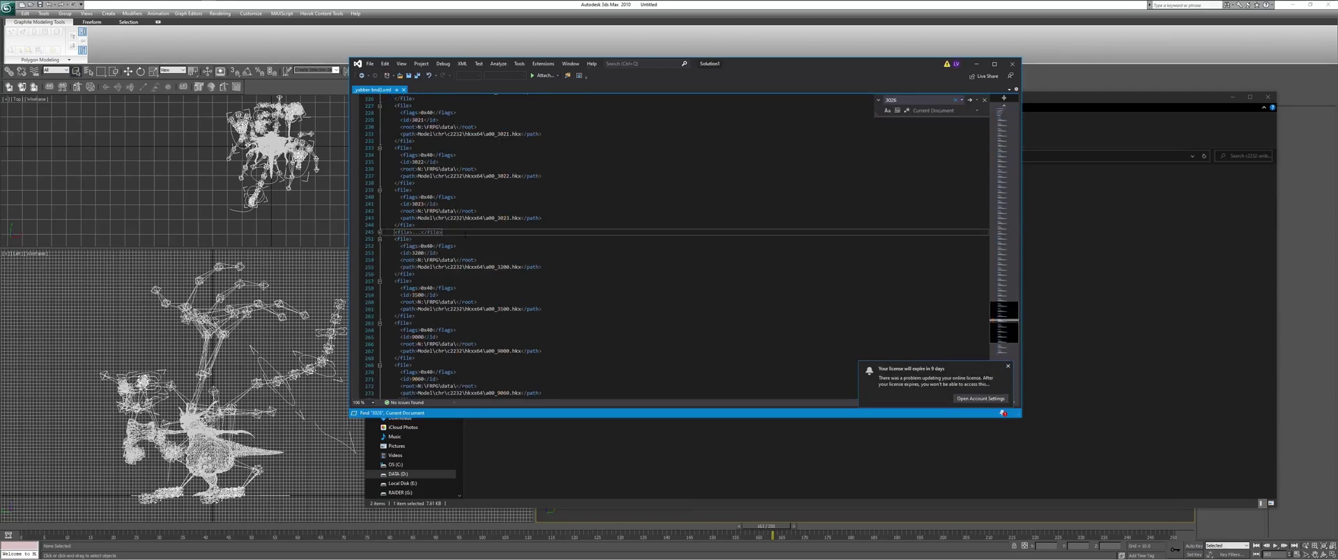
{"action": "left_click", "coordinate": [453, 230]}
{"action": "type", "text": "<file>   <flags>0x40</flags>   <id>3026</id>   <root>N:\\FRPG\\data\\</root>   <path>Model\\chr\\c2232\\hkxx64\\a00_3026.hkx</path> </file>"}
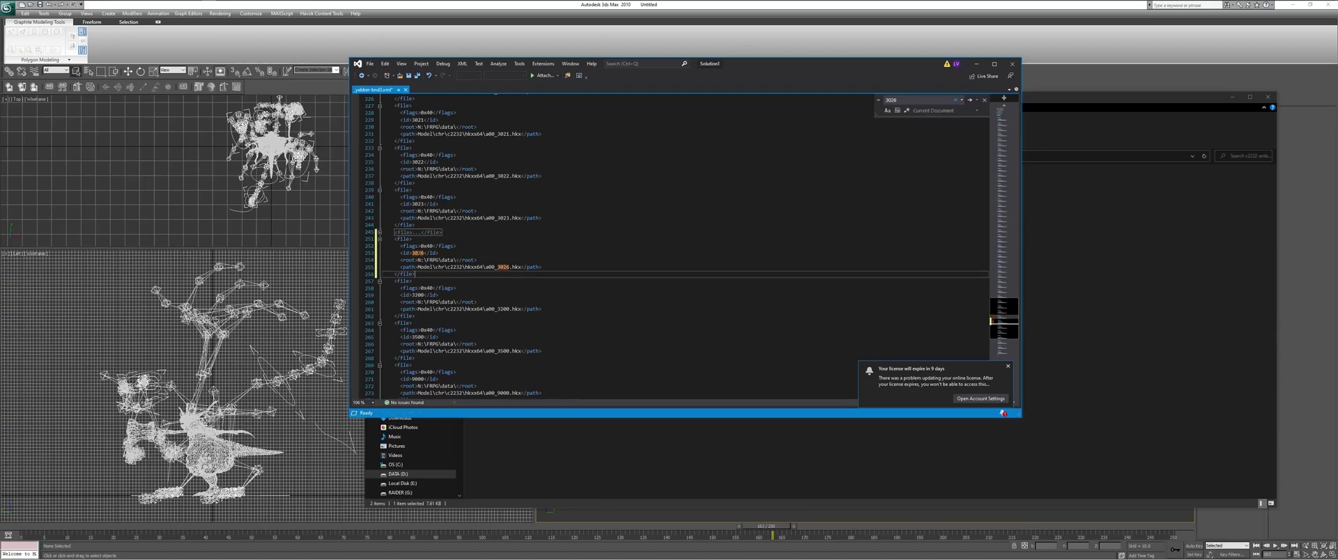
Set the duplicated entry's id to 3033 and its path to a00_3033.hkx, and save the XML file
{"action": "left_click", "coordinate": [425, 253]}
{"action": "key", "text": "BackSpace"}
{"action": "key", "text": "BackSpace"}
{"action": "type", "text": "33"}
{"action": "left_click", "coordinate": [503, 267]}
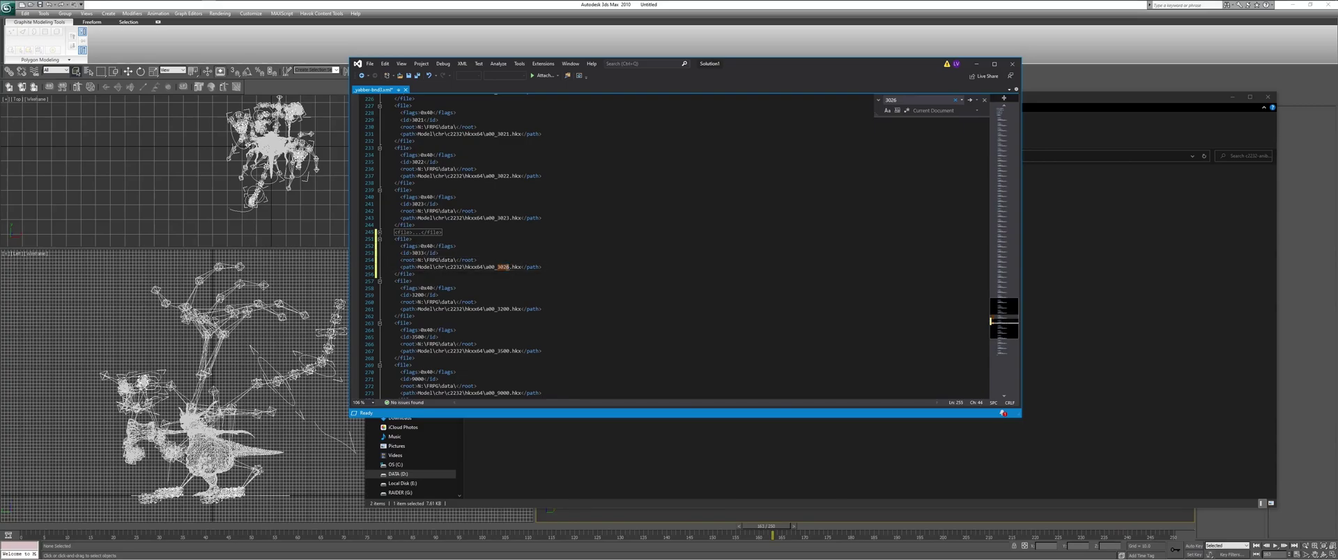
{"action": "key", "text": "BackSpace"}
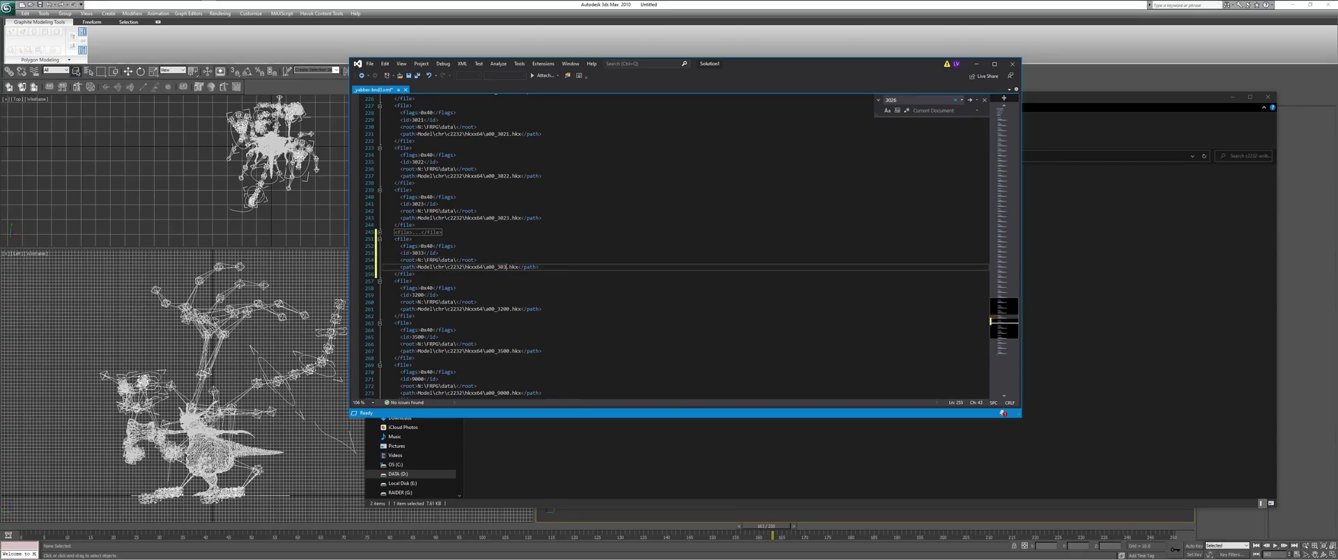
{"action": "key", "text": "ctrl+s"}
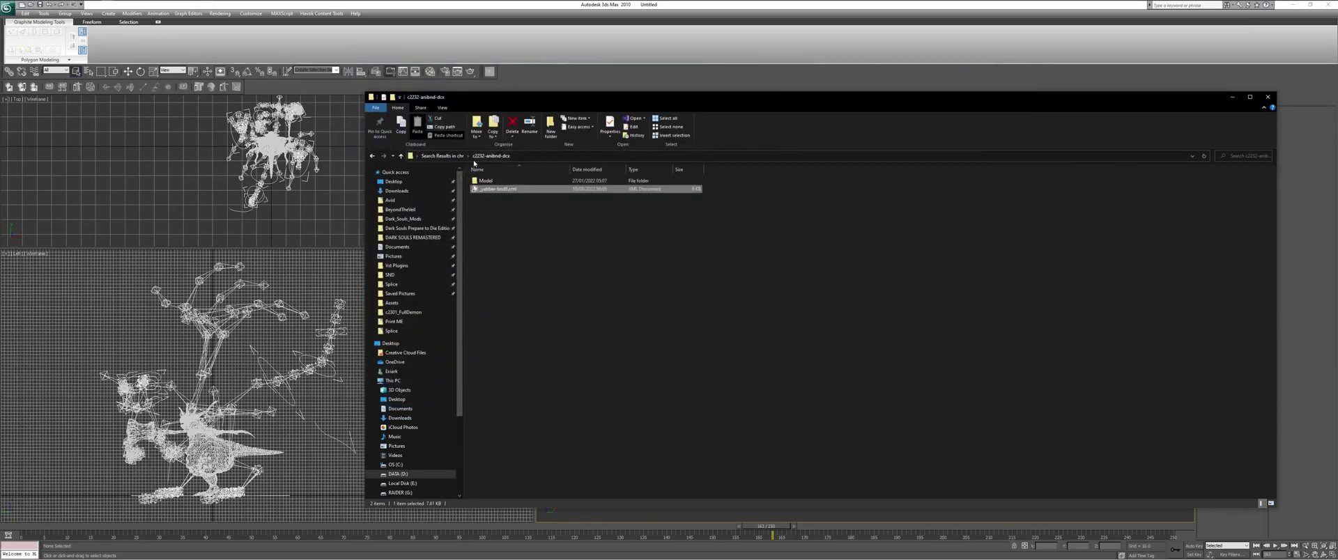
Locate the c2232-anibnd-dcx folder in the chr folder and repack it with Yabber
{"action": "left_click", "coordinate": [452, 157]}
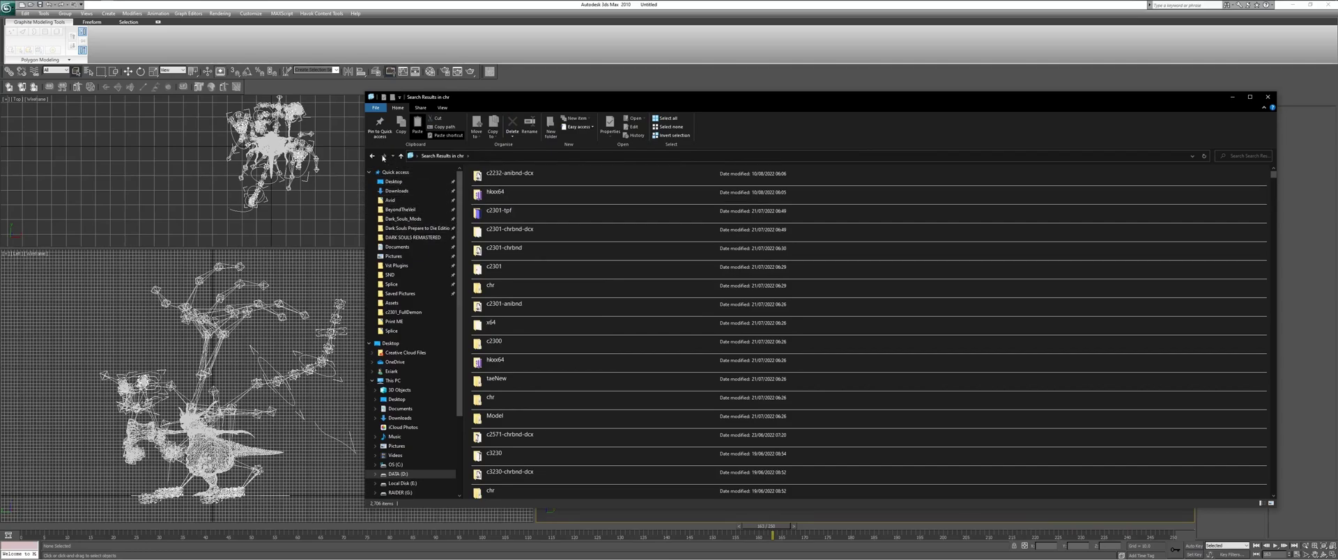
{"action": "double_click", "coordinate": [497, 174]}
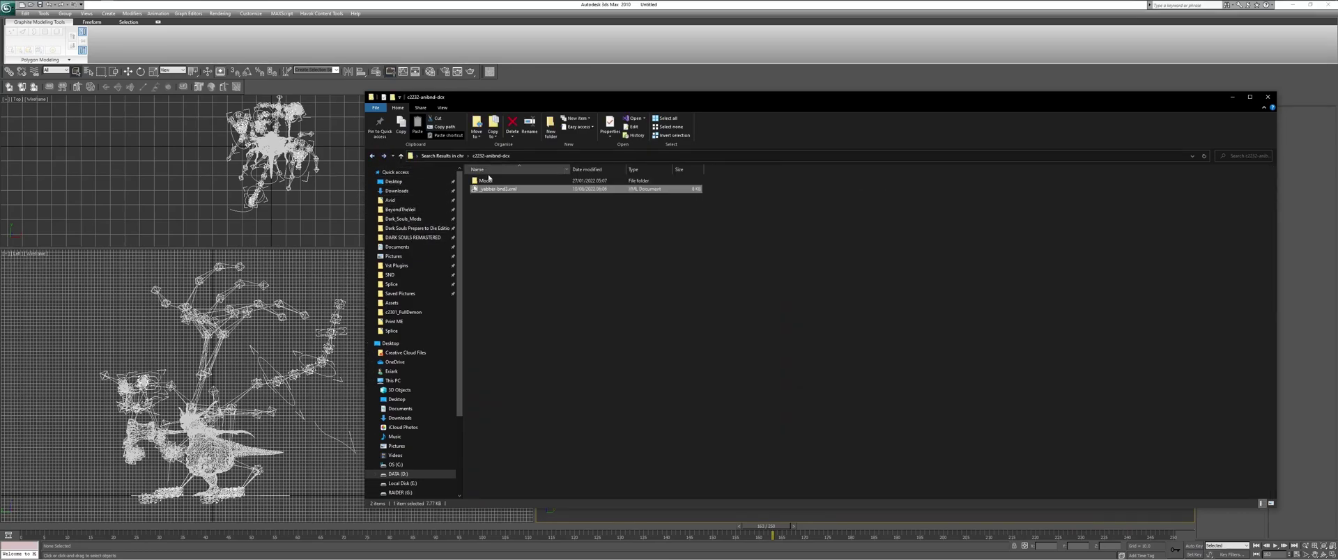
{"action": "left_click", "coordinate": [488, 188]}
{"action": "right_click", "coordinate": [488, 181]}
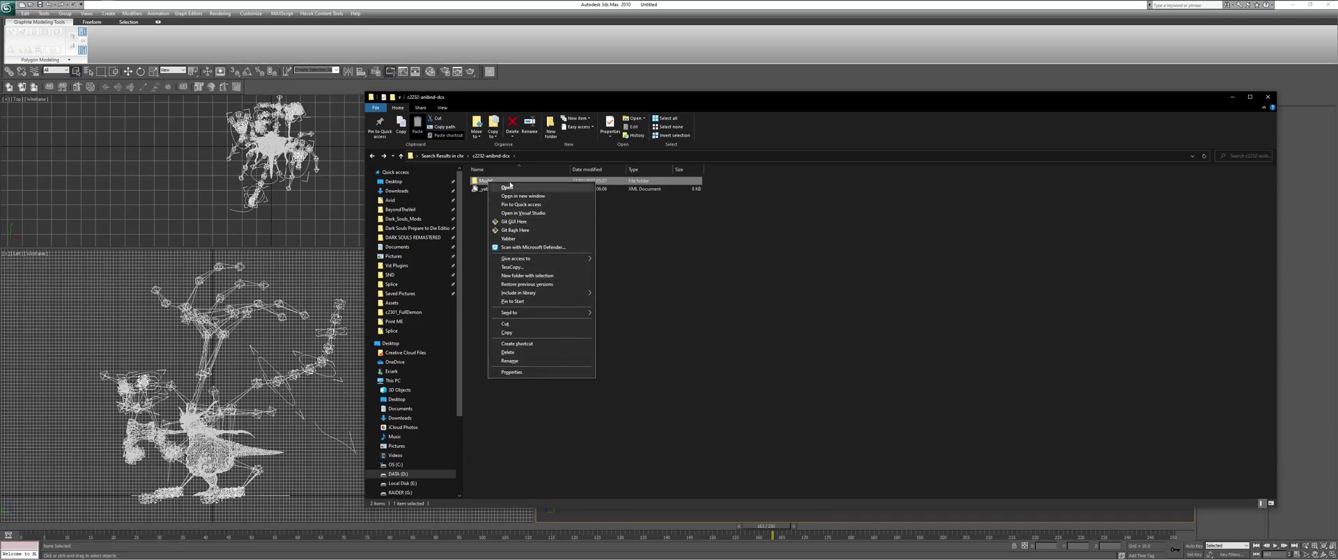
{"action": "left_click", "coordinate": [431, 156]}
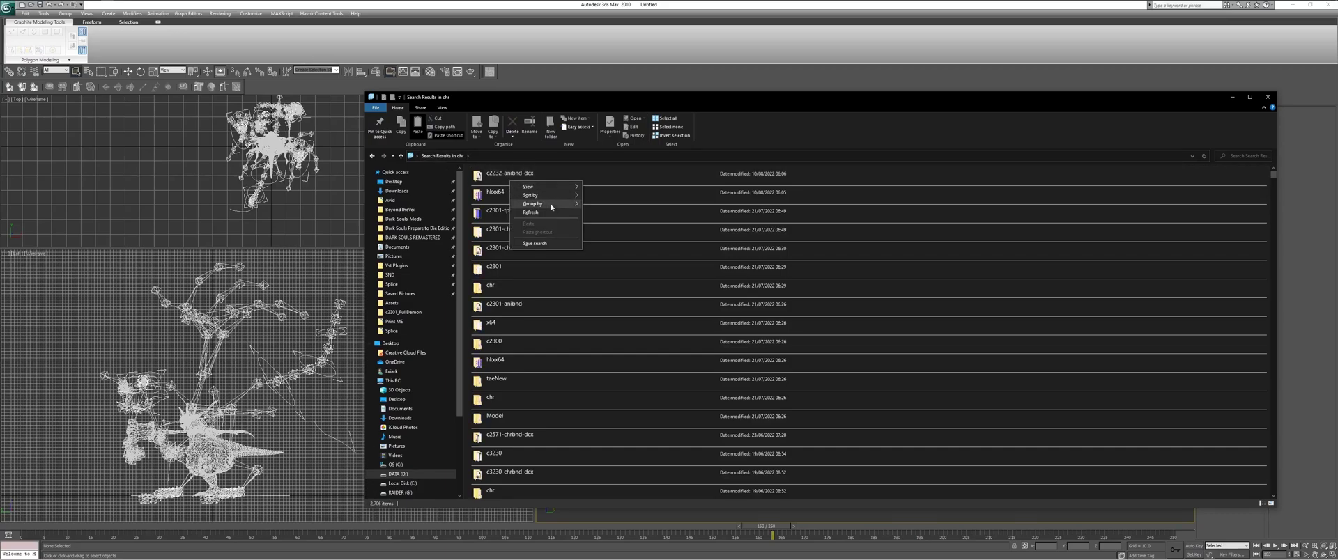
{"action": "right_click", "coordinate": [479, 178]}
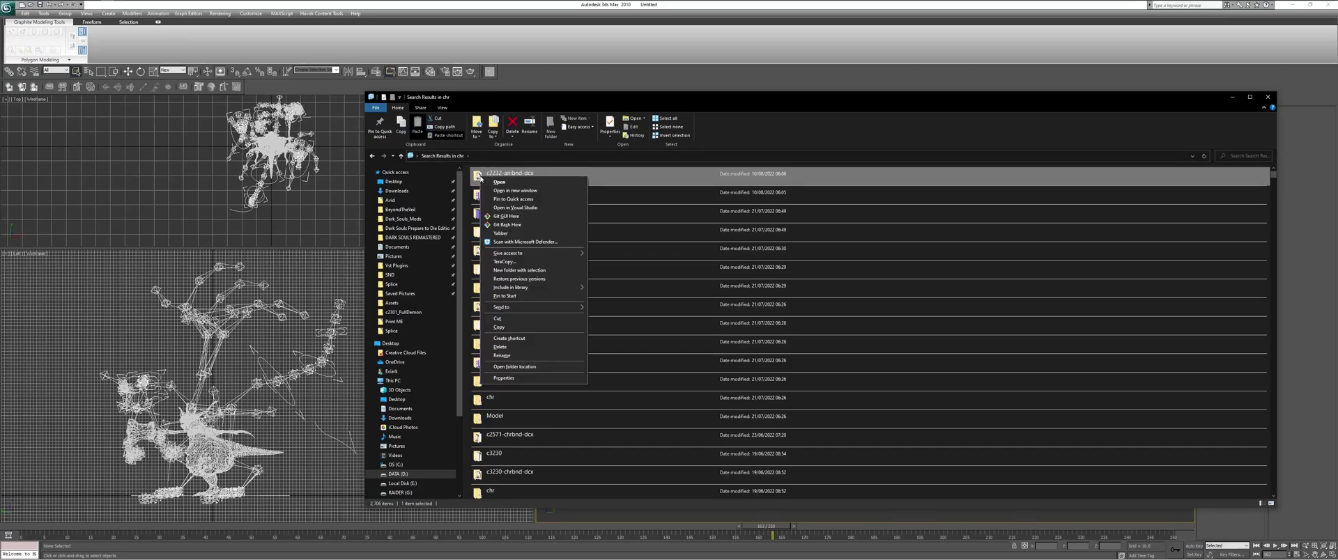
{"action": "left_click", "coordinate": [514, 367]}
{"action": "right_click", "coordinate": [519, 239]}
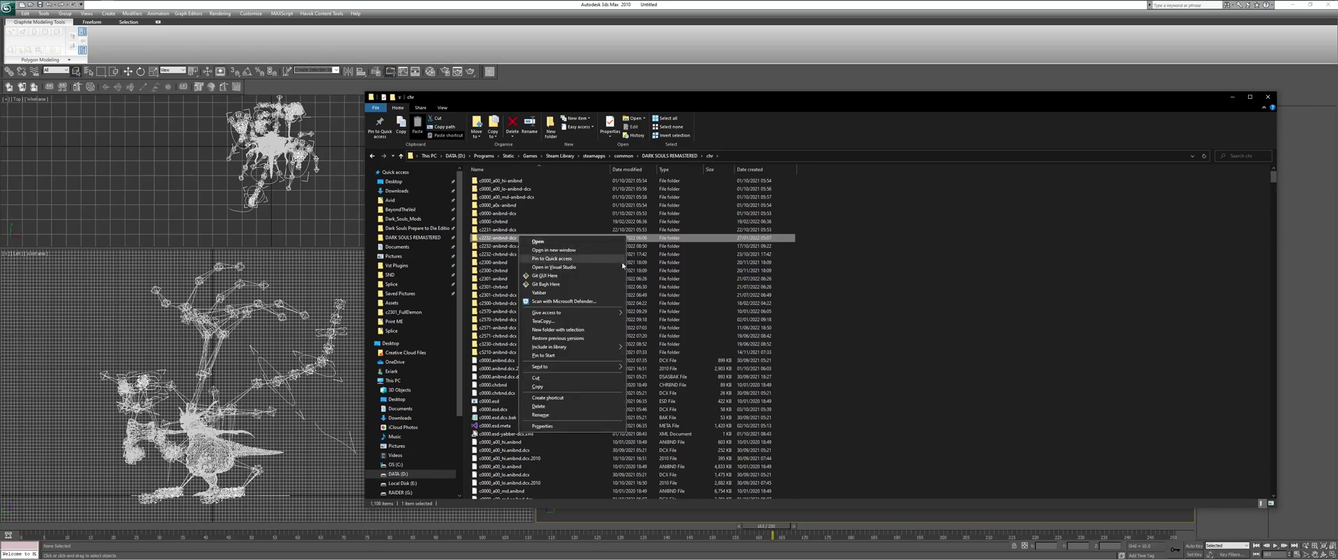
{"action": "left_click", "coordinate": [555, 293]}
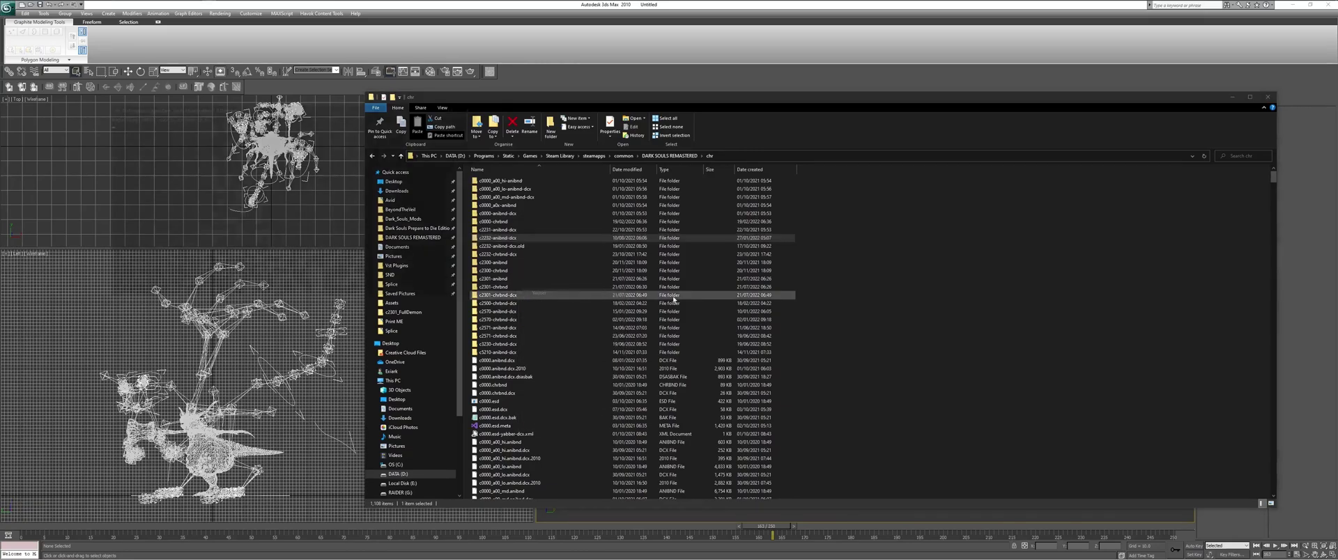
Sort the chr folder by newest modification date and check the repacked c2232.anibnd.dcx
{"action": "left_click", "coordinate": [630, 170]}
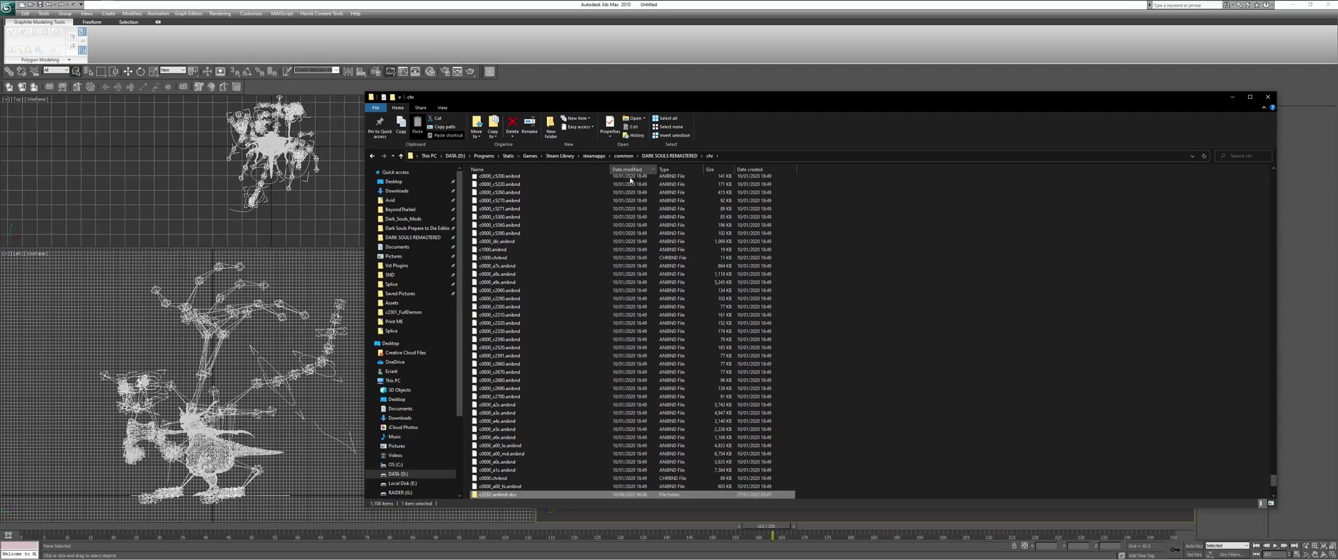
{"action": "scroll", "coordinate": [697, 246], "scroll_direction": "up", "scroll_amount": 6}
{"action": "left_click_drag", "start_coordinate": [1265, 478], "coordinate": [1241, 160]}
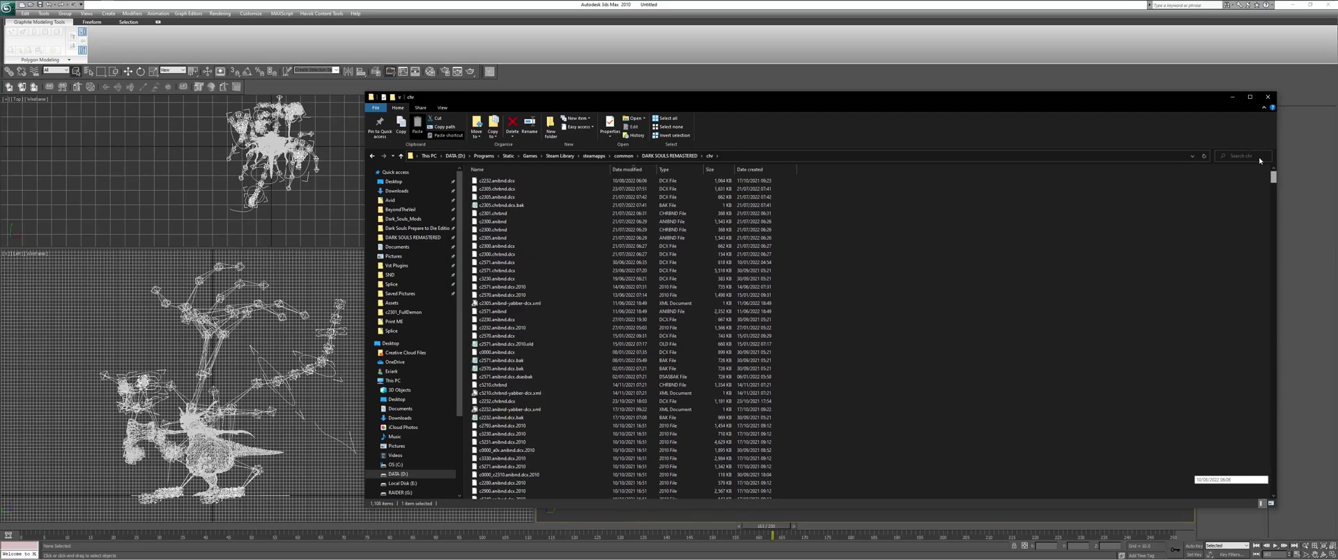
Launch DS Anim Studio, load c2232.anibnd.dcx from the DARK SOULS REMASTERED chr folder, ignore the loading error and close Entity Settings
{"action": "mouse_move", "coordinate": [43, 4]}
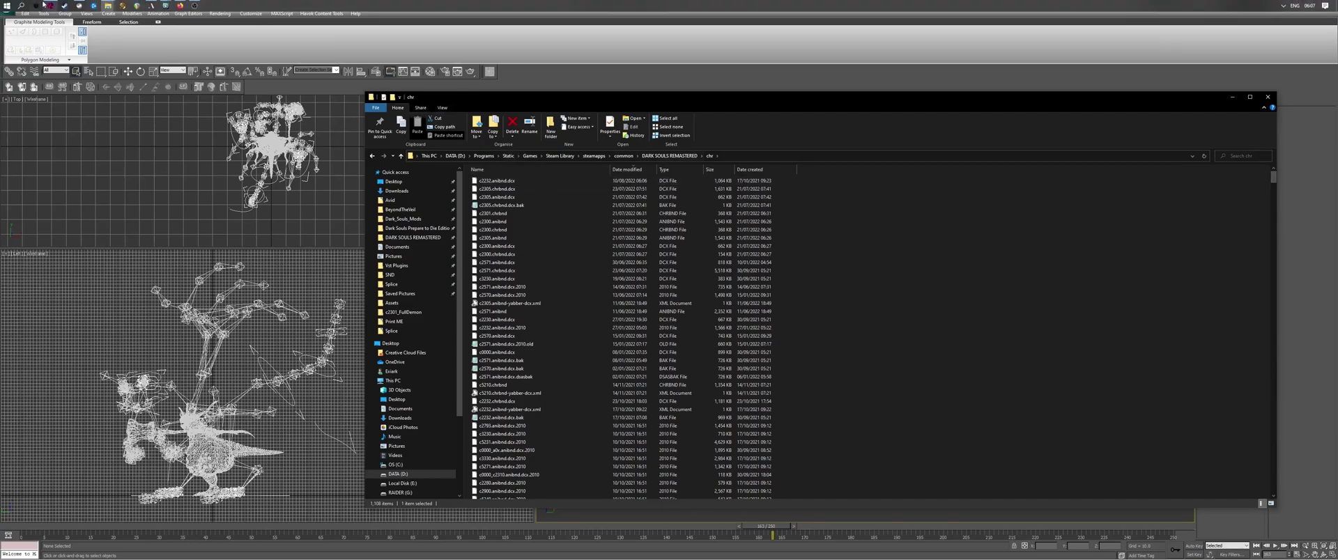
{"action": "left_click", "coordinate": [48, 5]}
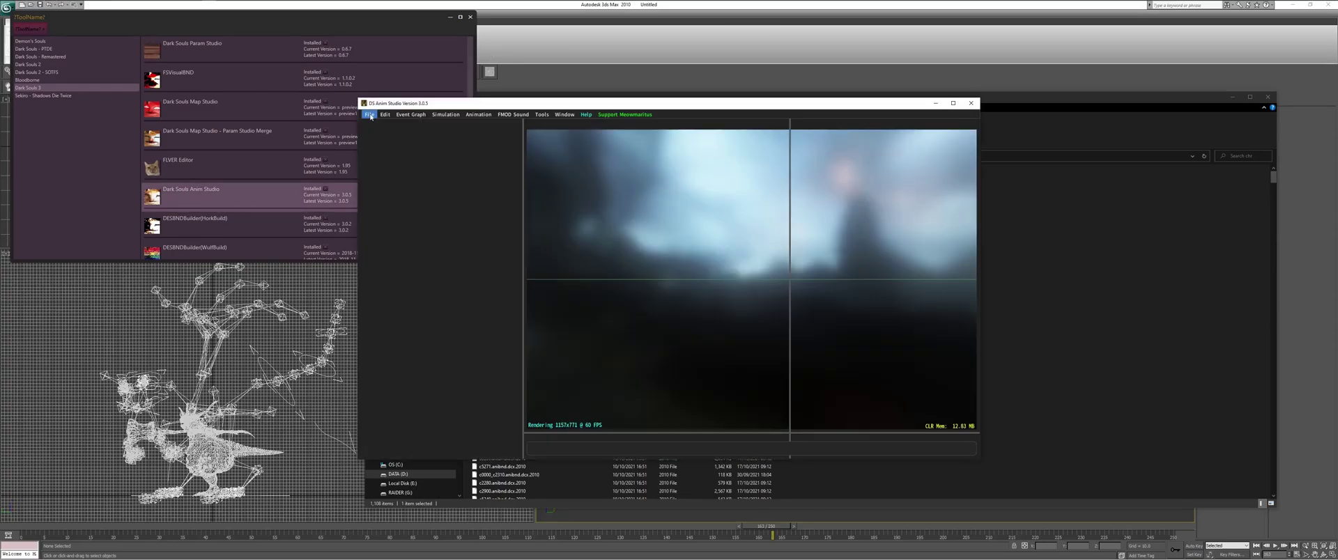
{"action": "left_click", "coordinate": [369, 114]}
{"action": "left_click", "coordinate": [376, 125]}
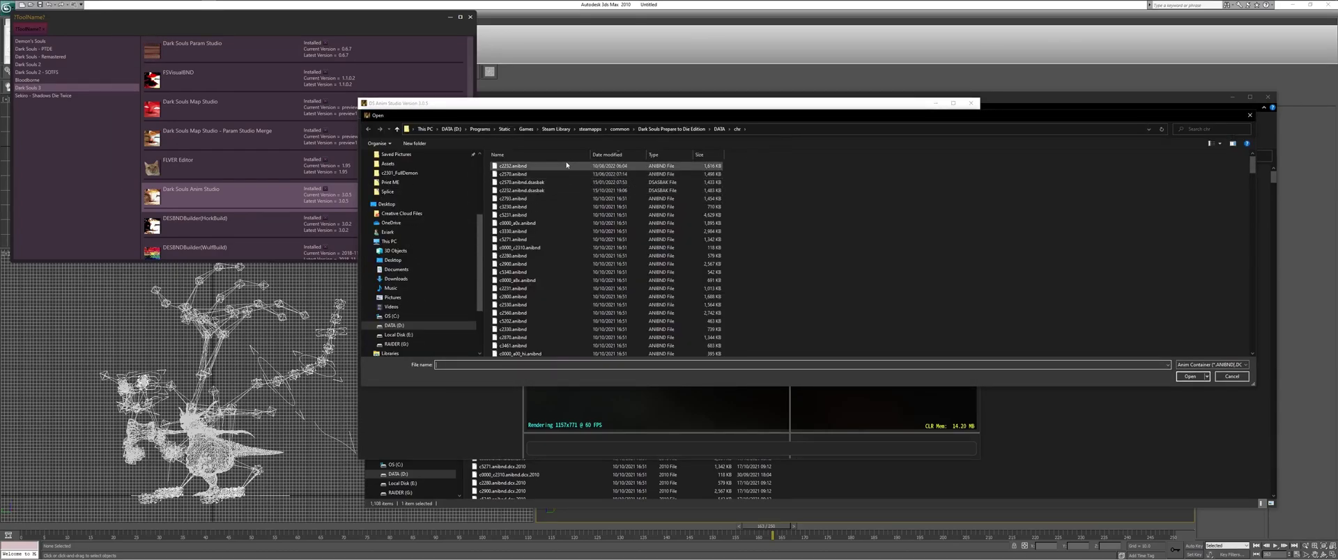
{"action": "scroll", "coordinate": [425, 223], "scroll_direction": "up", "scroll_amount": 5}
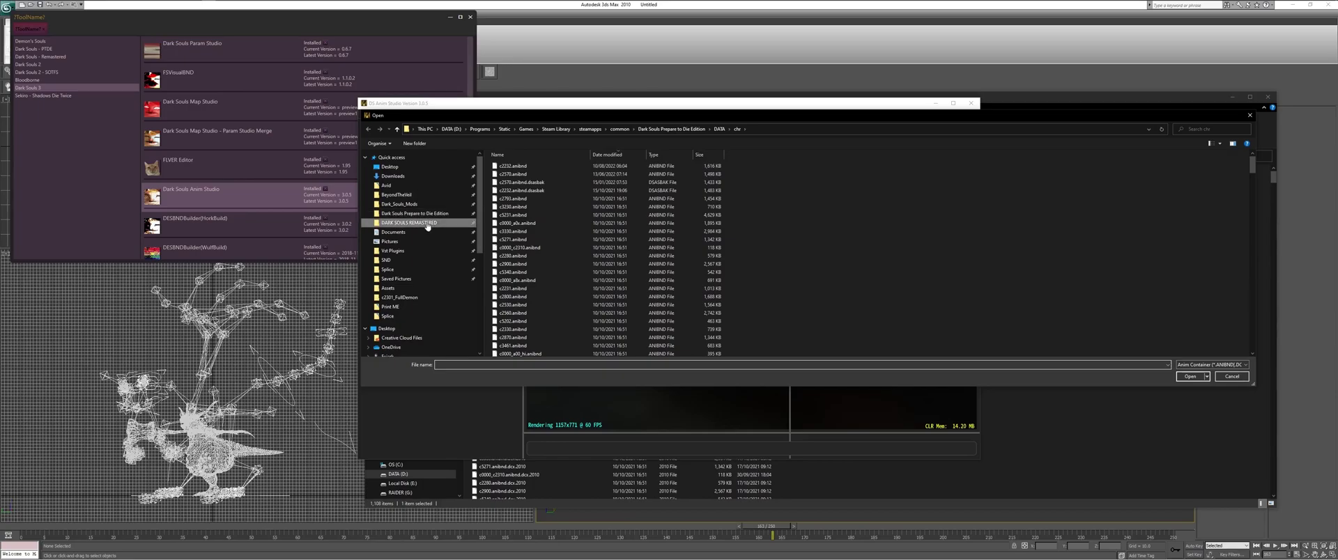
{"action": "left_click", "coordinate": [427, 223]}
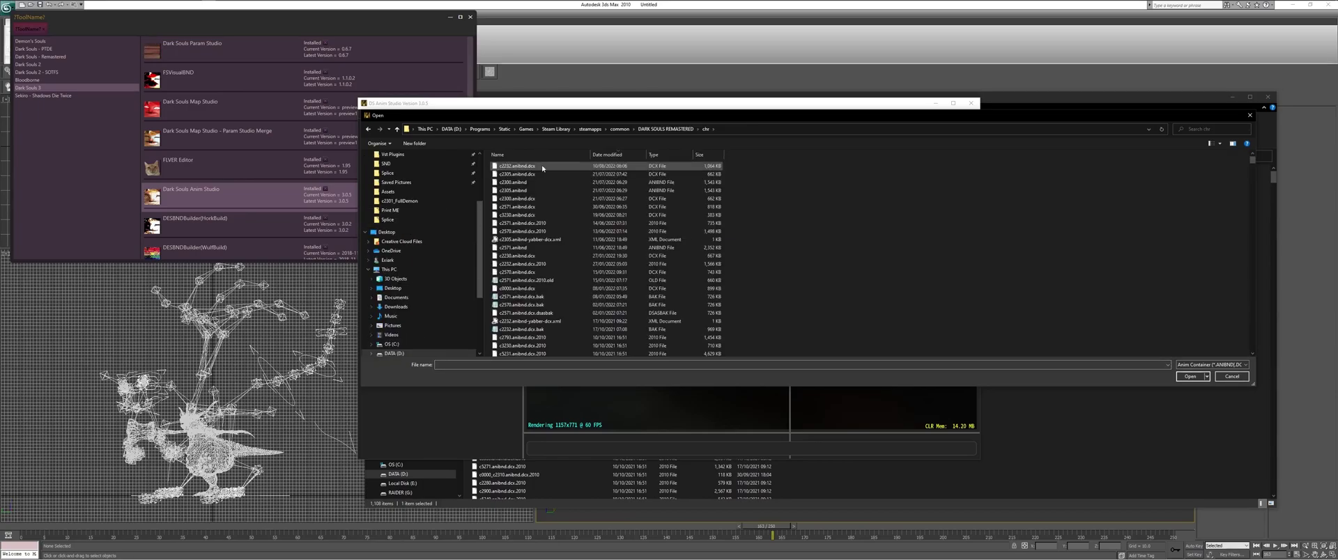
{"action": "left_click", "coordinate": [544, 168]}
{"action": "left_click", "coordinate": [1190, 376]}
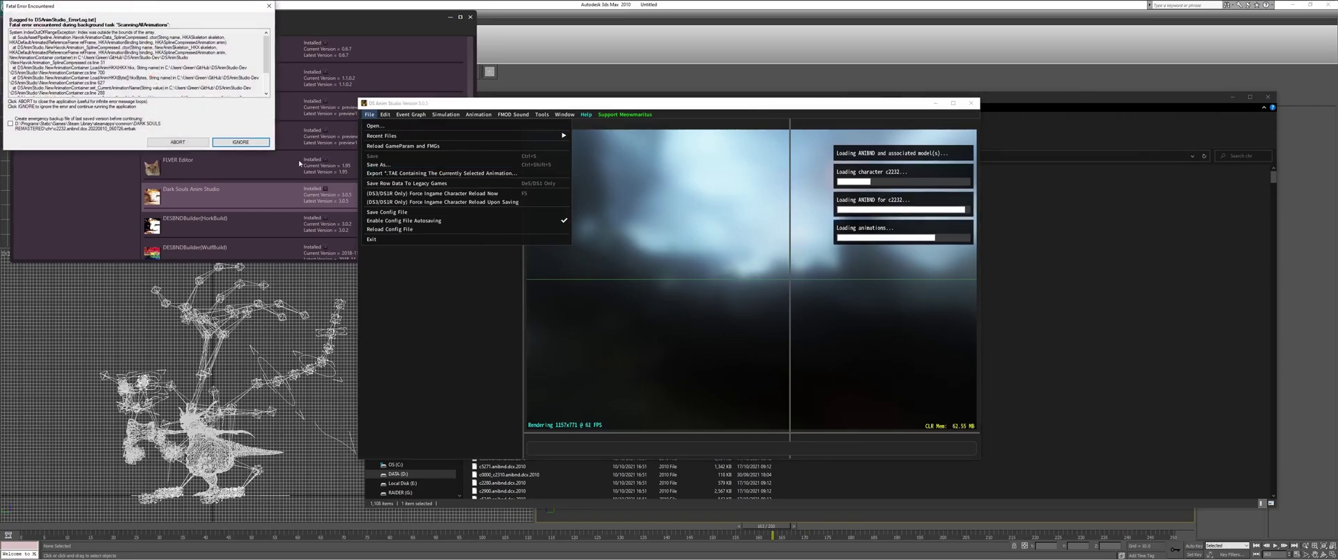
{"action": "left_click", "coordinate": [241, 141]}
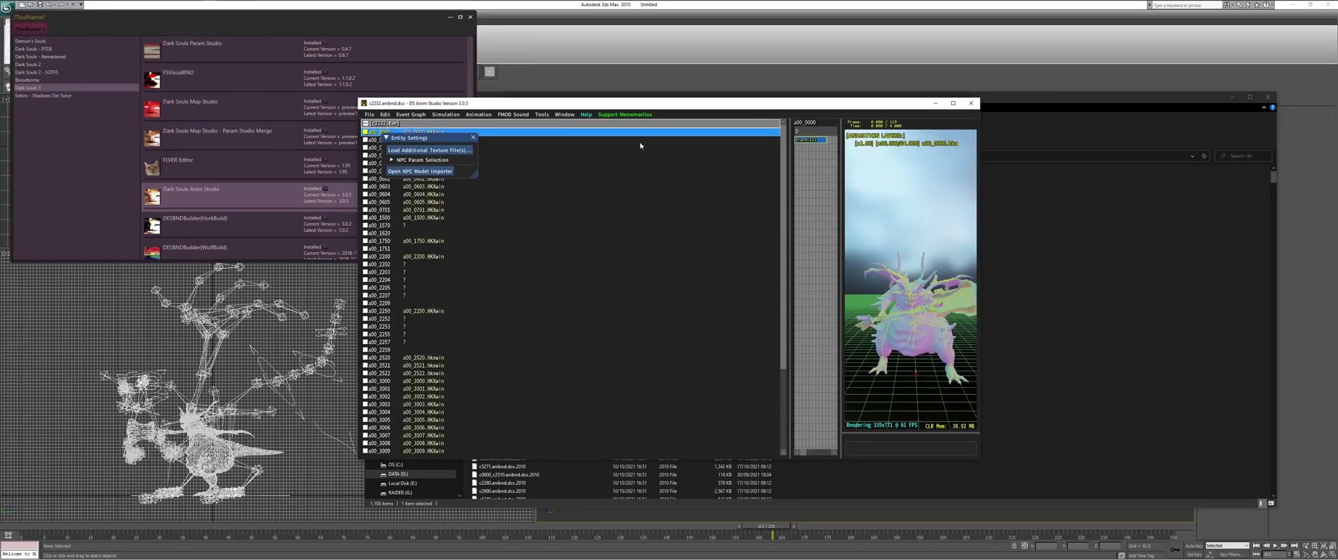
{"action": "left_click", "coordinate": [473, 137]}
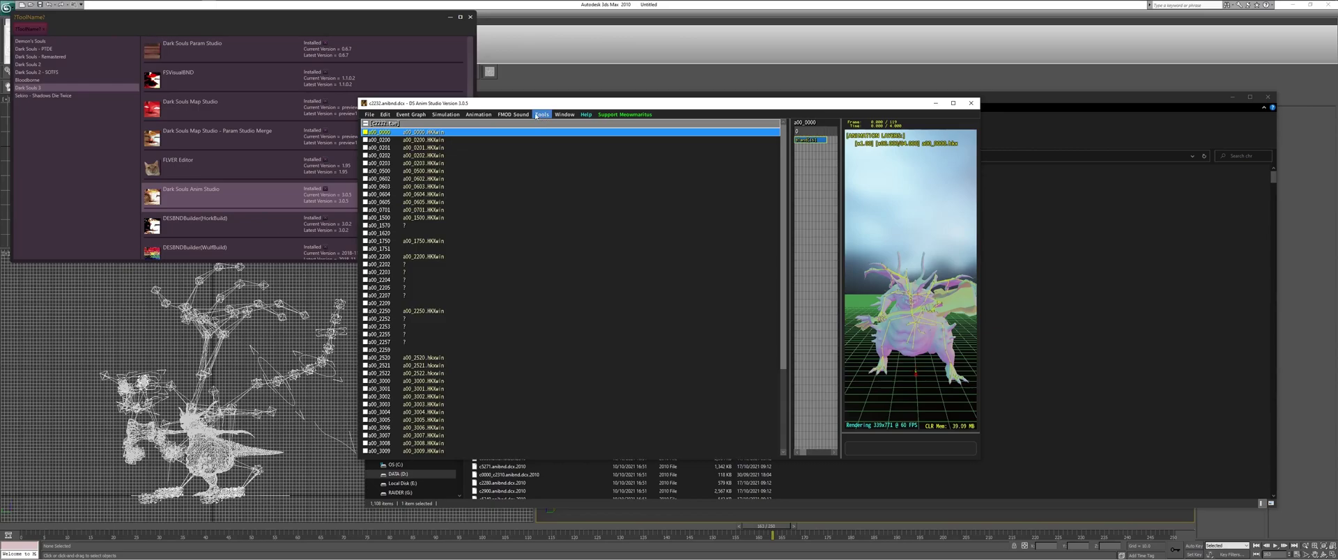
Downgrade c2232.anibnd.dcx in the DARK SOULS REMASTERED chr folder from Havok 2015 to 2010
{"action": "left_click", "coordinate": [531, 116]}
{"action": "mouse_move", "coordinate": [477, 117]}
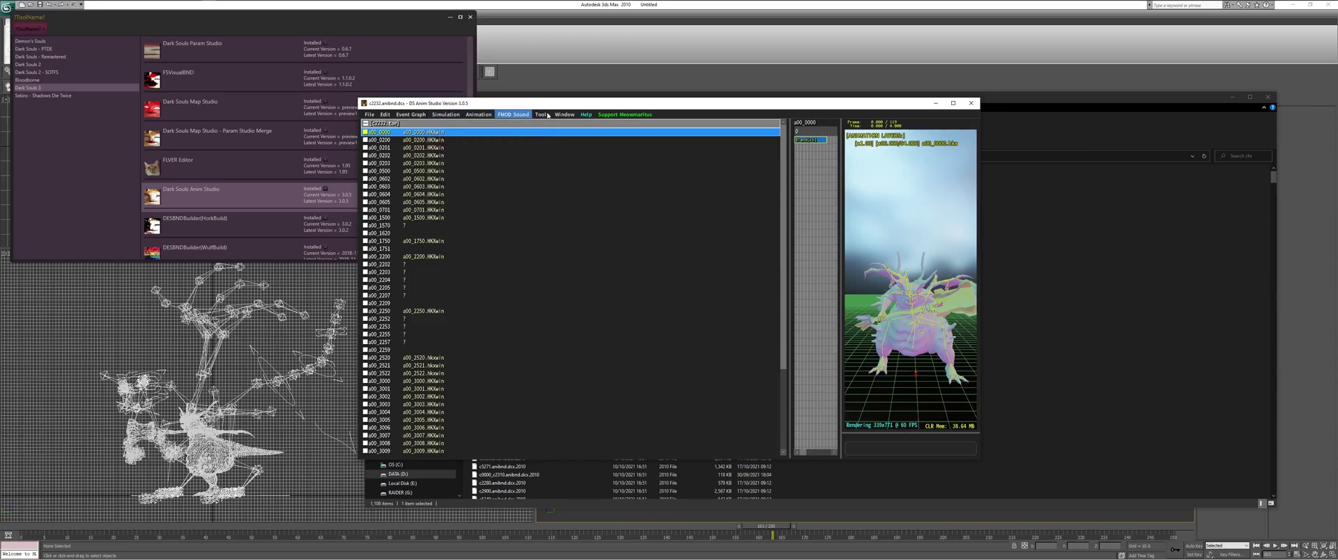
{"action": "mouse_move", "coordinate": [543, 115]}
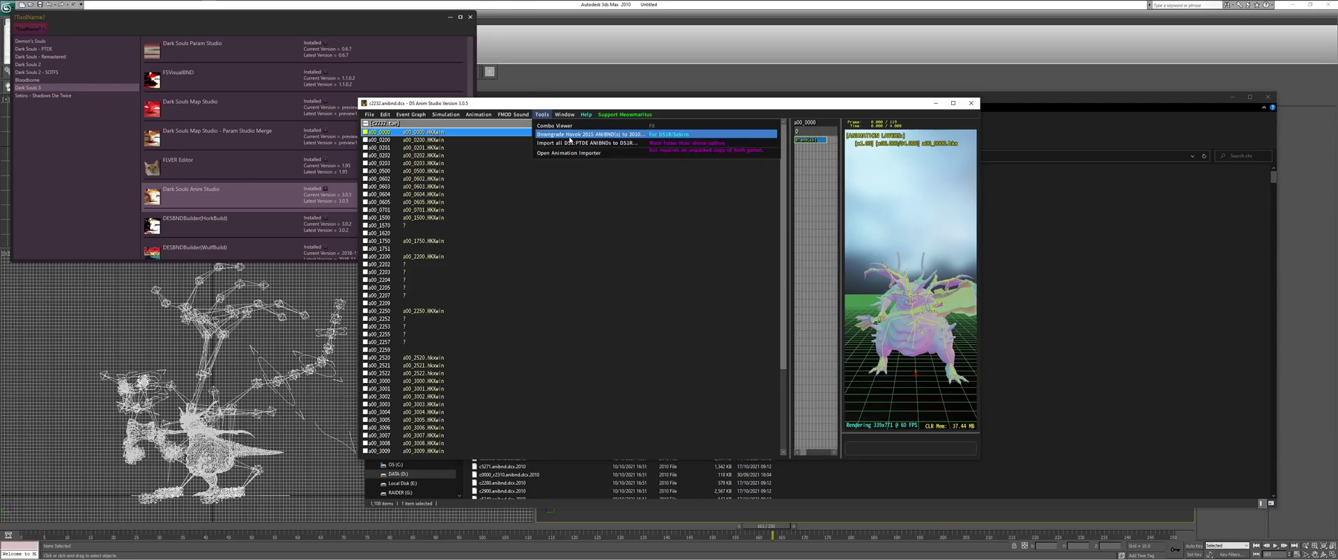
{"action": "left_click", "coordinate": [570, 137]}
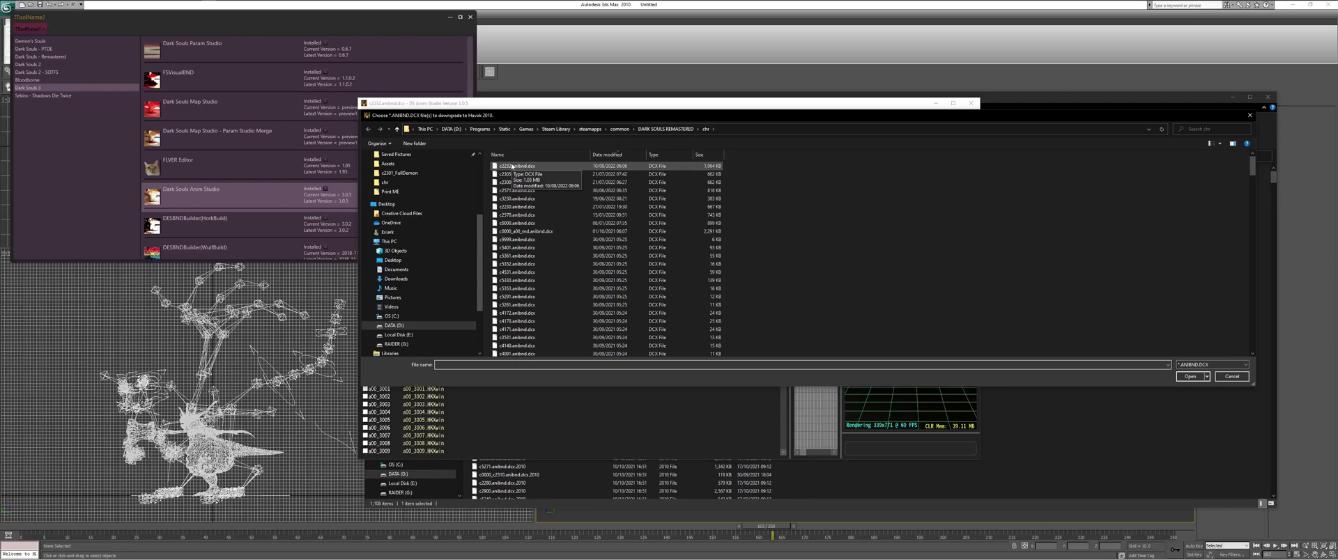
{"action": "left_click", "coordinate": [512, 167]}
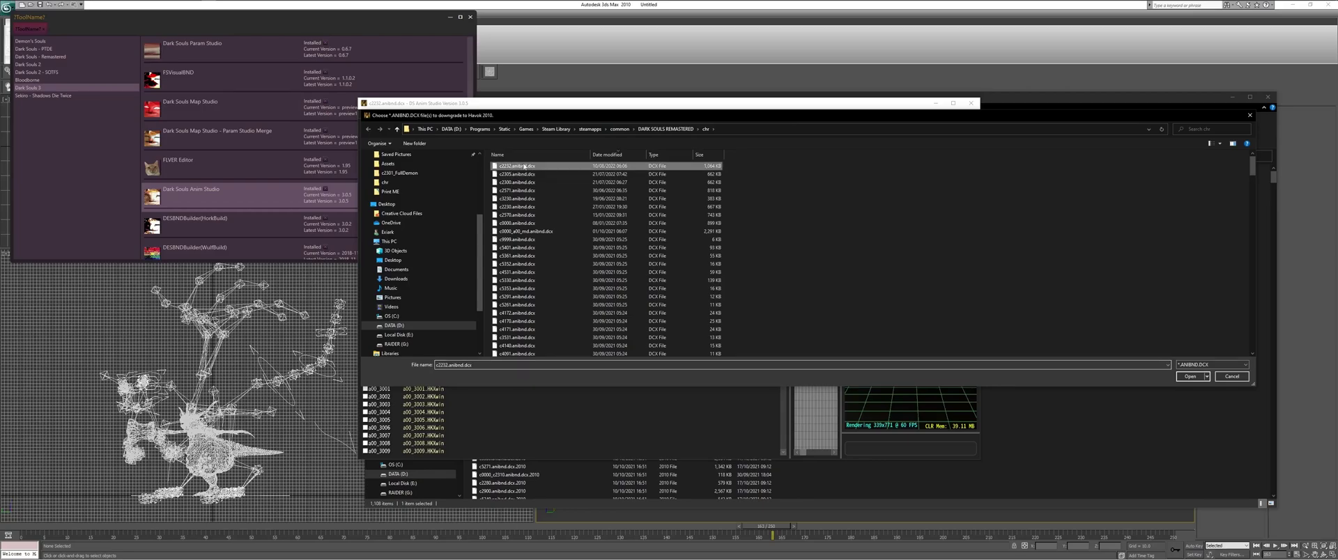
{"action": "left_click", "coordinate": [1191, 377]}
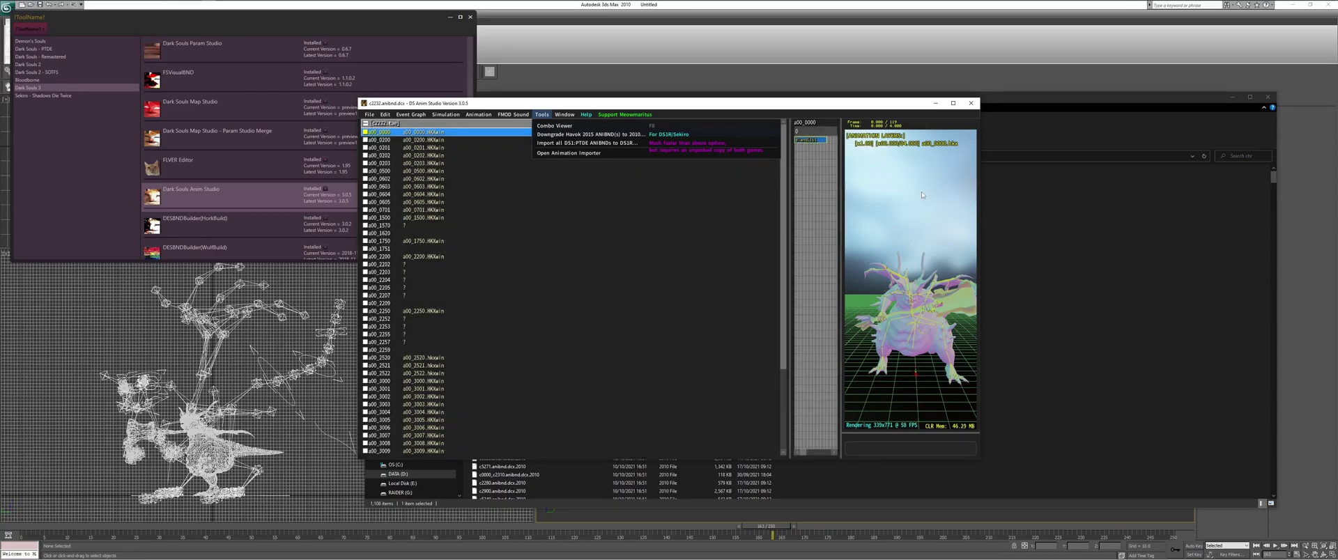
Duplicate the a00_3026 animation entry in the animation list
{"action": "scroll", "coordinate": [488, 374], "scroll_direction": "down", "scroll_amount": 3}
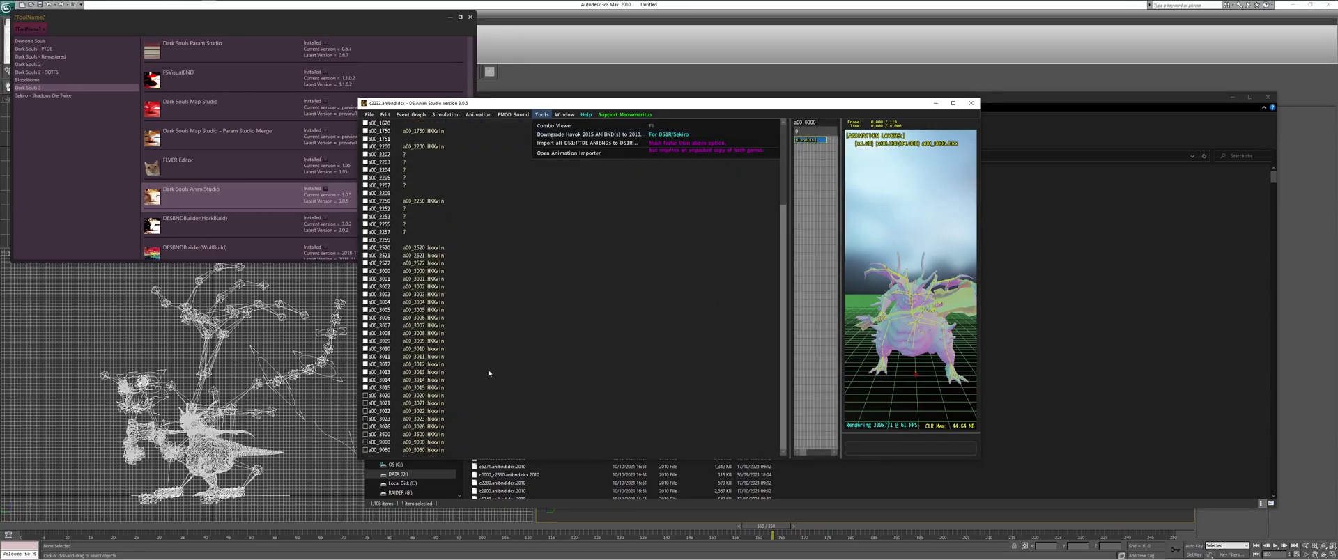
{"action": "left_click", "coordinate": [434, 426]}
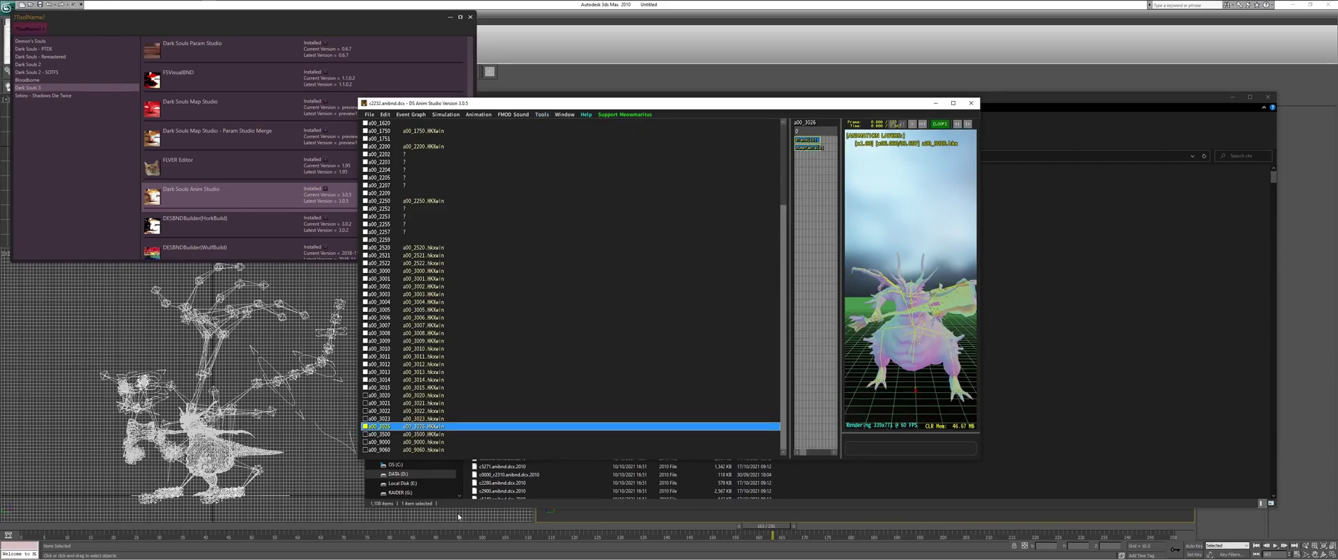
{"action": "key", "text": "ctrl+d"}
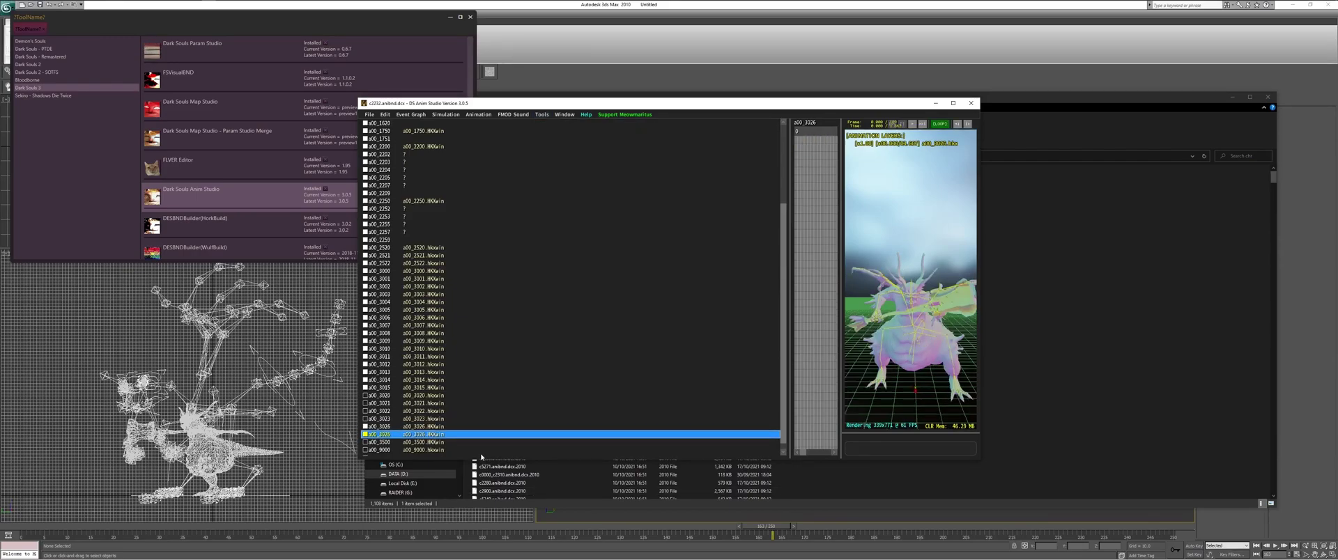
Set the duplicated entry's animation ID to a00_3033 and its name to a00_3033.HKXwin, apply the changes and save the file
{"action": "right_click", "coordinate": [481, 434]}
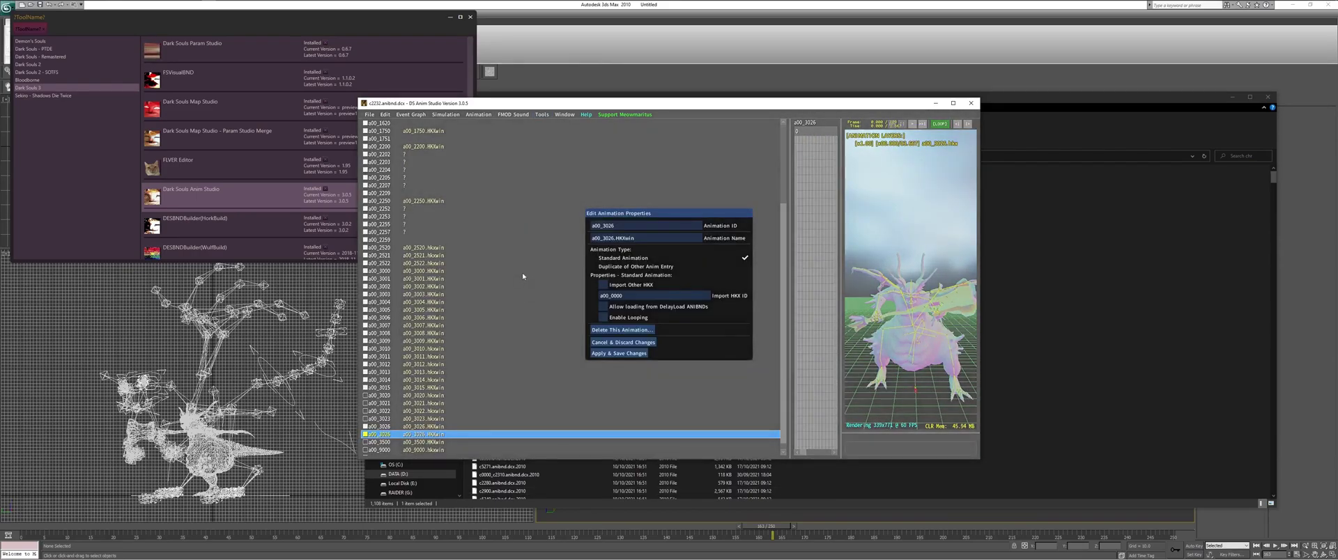
{"action": "left_click_drag", "start_coordinate": [604, 228], "coordinate": [620, 228]}
{"action": "type", "text": "3033"}
{"action": "key", "text": "Tab"}
{"action": "left_click", "coordinate": [611, 238]}
{"action": "key", "text": "BackSpace"}
{"action": "key", "text": "BackSpace"}
{"action": "type", "text": "33"}
{"action": "left_click", "coordinate": [700, 295]}
{"action": "key", "text": "BackSpace"}
{"action": "key", "text": "BackSpace"}
{"action": "left_click", "coordinate": [620, 354]}
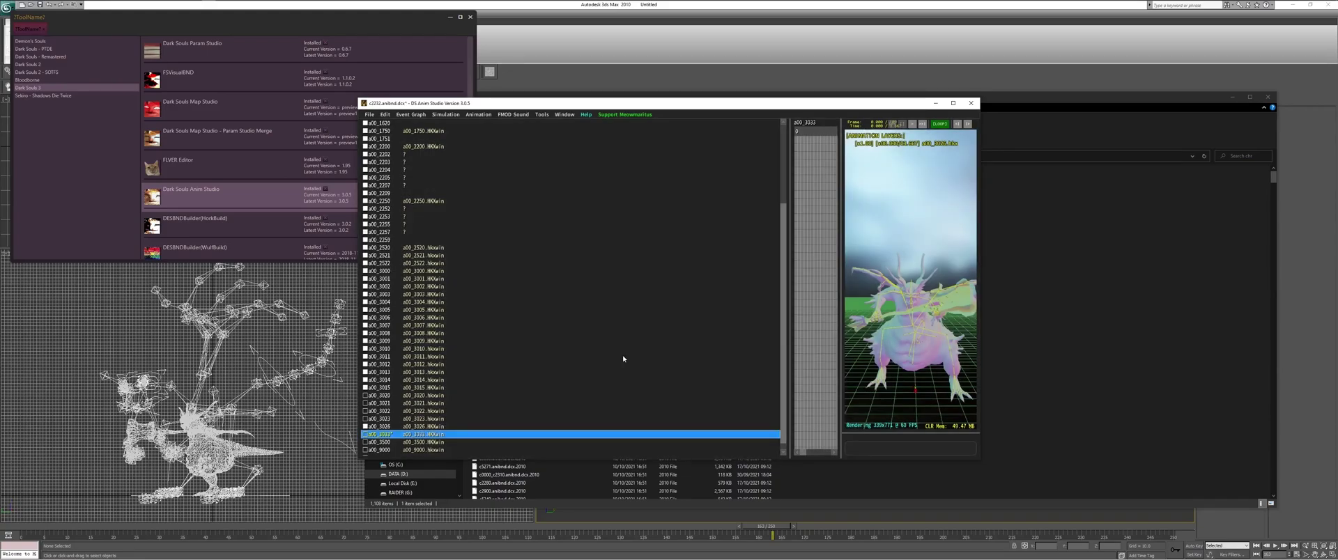
{"action": "key", "text": "ctrl+s"}
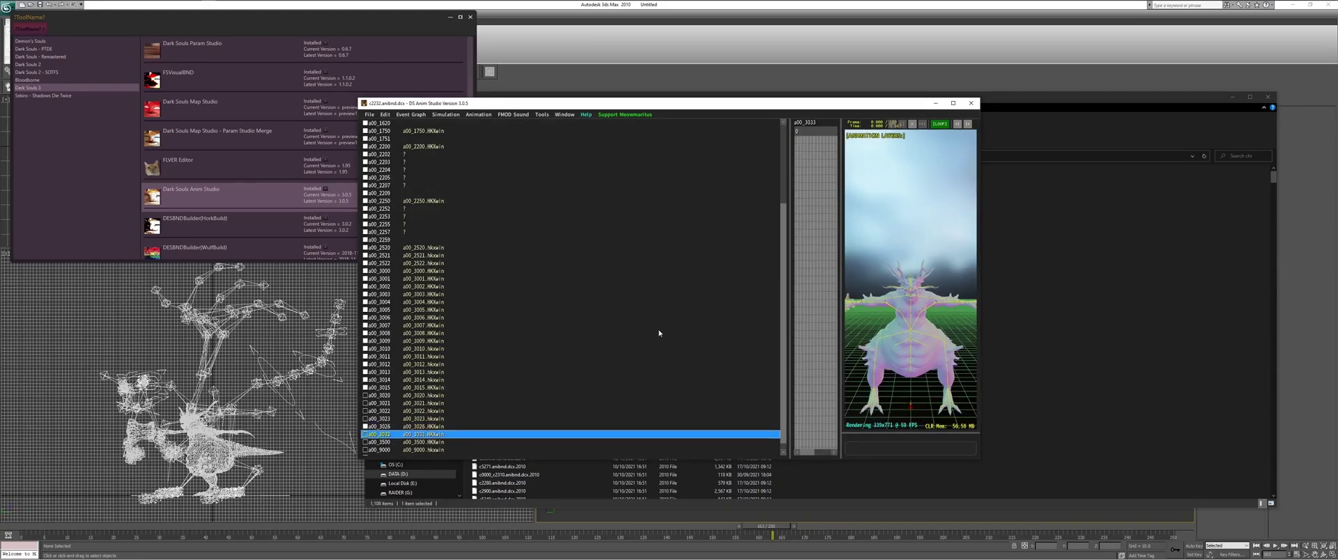
Maximize the DS Anim Studio window and reload c2232.anibnd.dcx from the recent files
{"action": "left_click", "coordinate": [953, 103]}
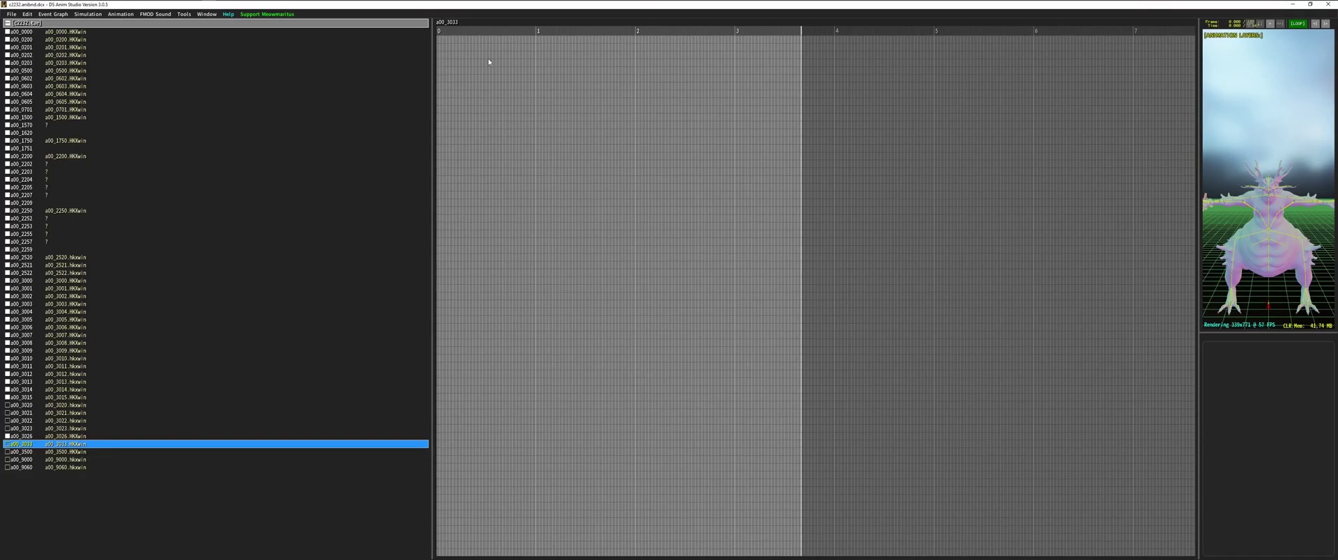
{"action": "left_click", "coordinate": [11, 14]}
{"action": "mouse_move", "coordinate": [42, 38]}
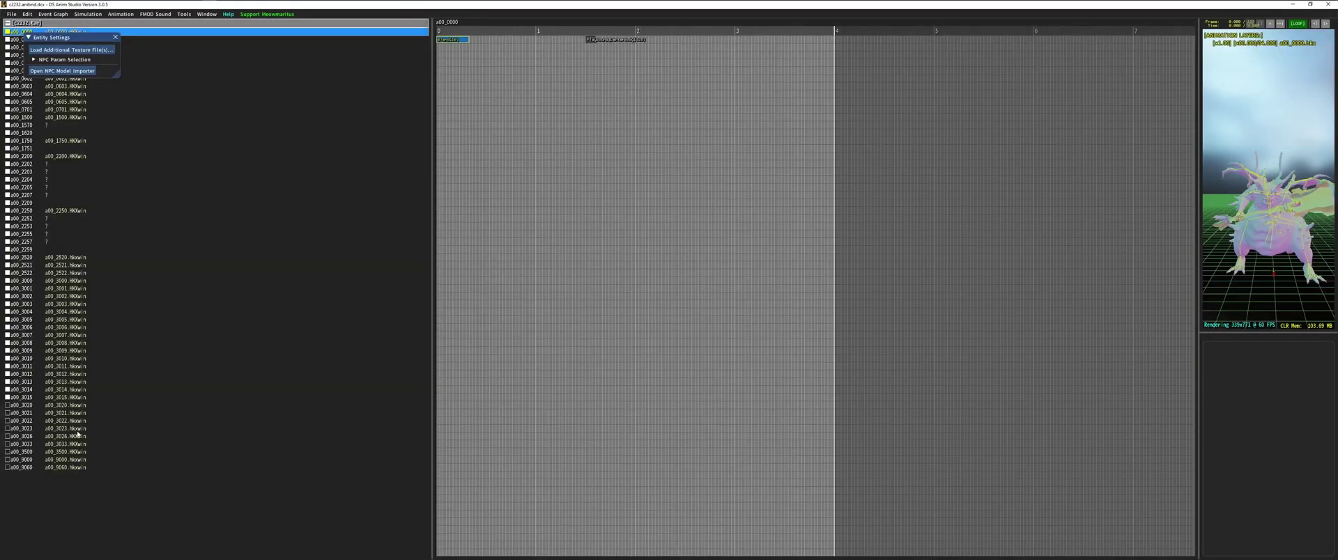
Scrub through the timeline of animation a00_3033 and open the event graph of a00_3026
{"action": "left_click", "coordinate": [89, 444]}
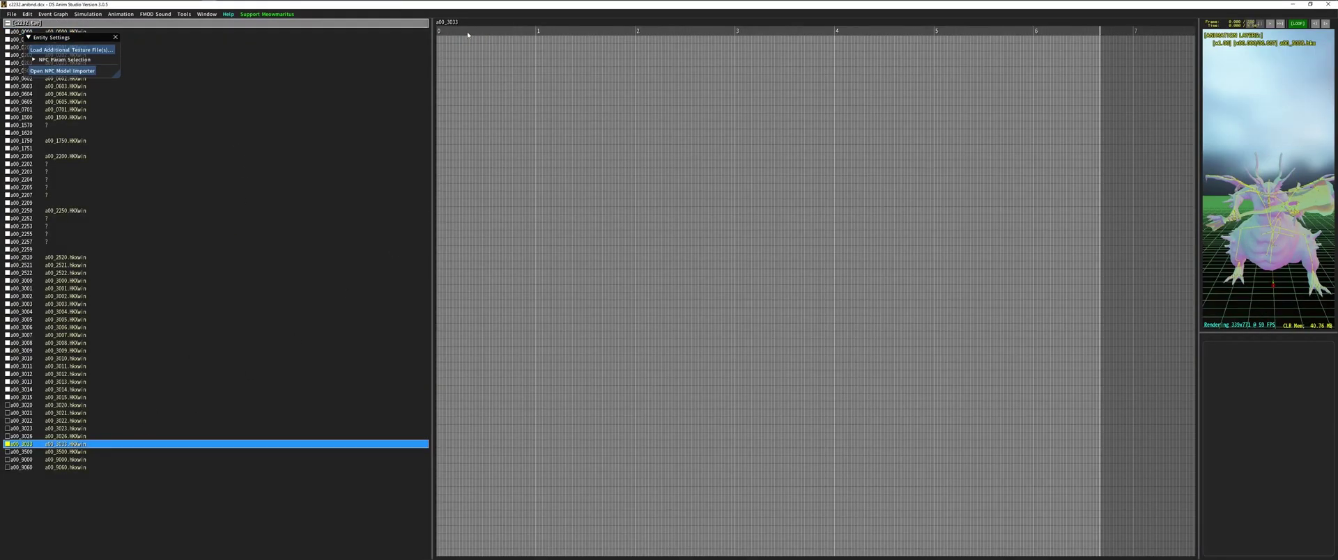
{"action": "left_click_drag", "start_coordinate": [467, 35], "coordinate": [1101, 76]}
{"action": "left_click", "coordinate": [64, 434]}
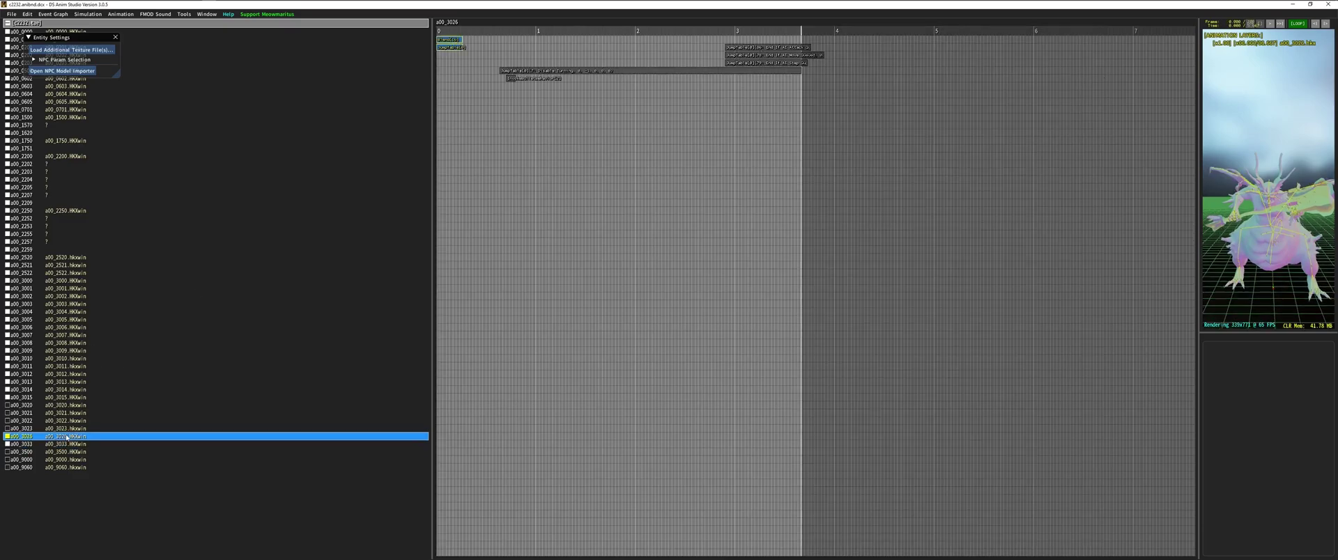